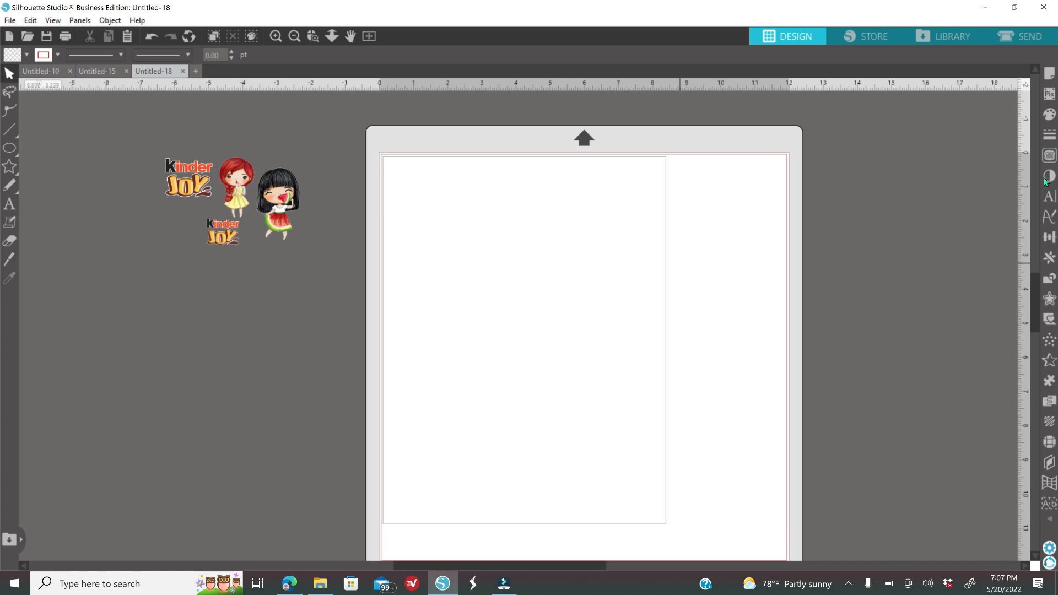
# Set the media size to Letter (8.5 x 11 in) and hide both the print border and the cut border
pyautogui.click(1049, 74)
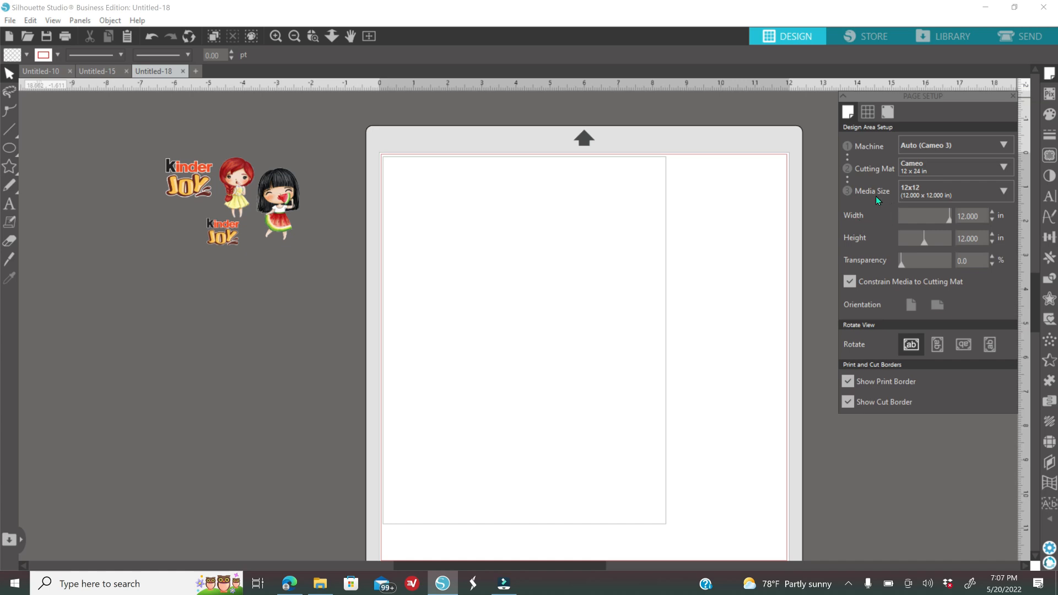
pyautogui.click(933, 192)
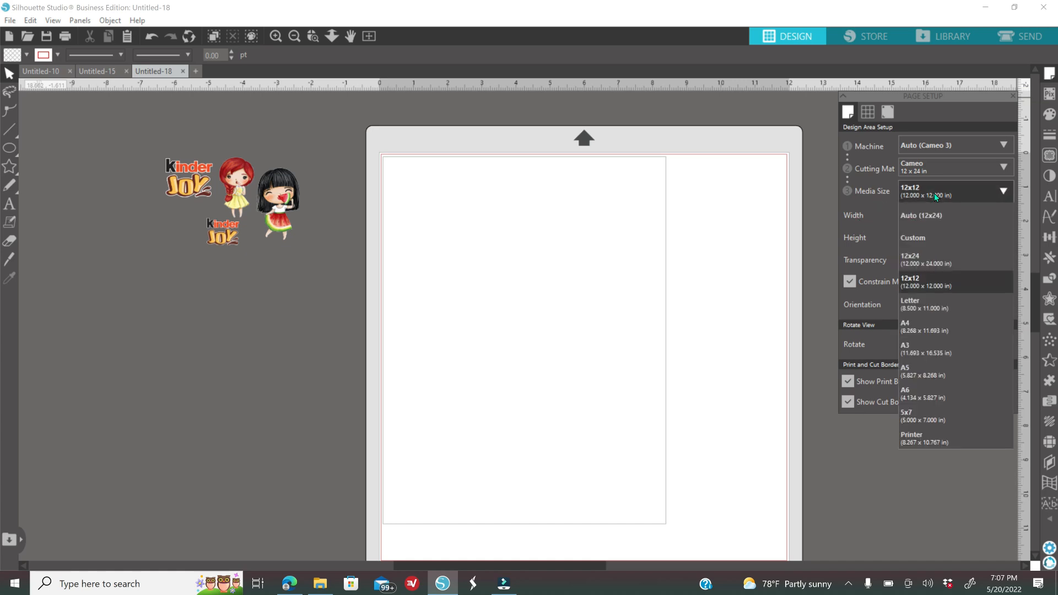
pyautogui.click(924, 303)
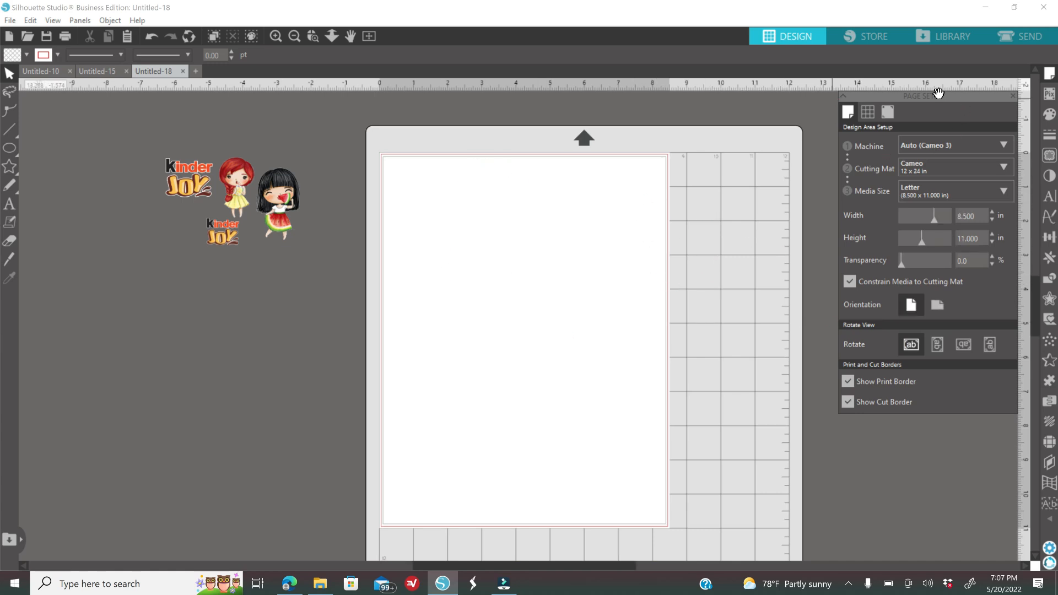
pyautogui.click(849, 380)
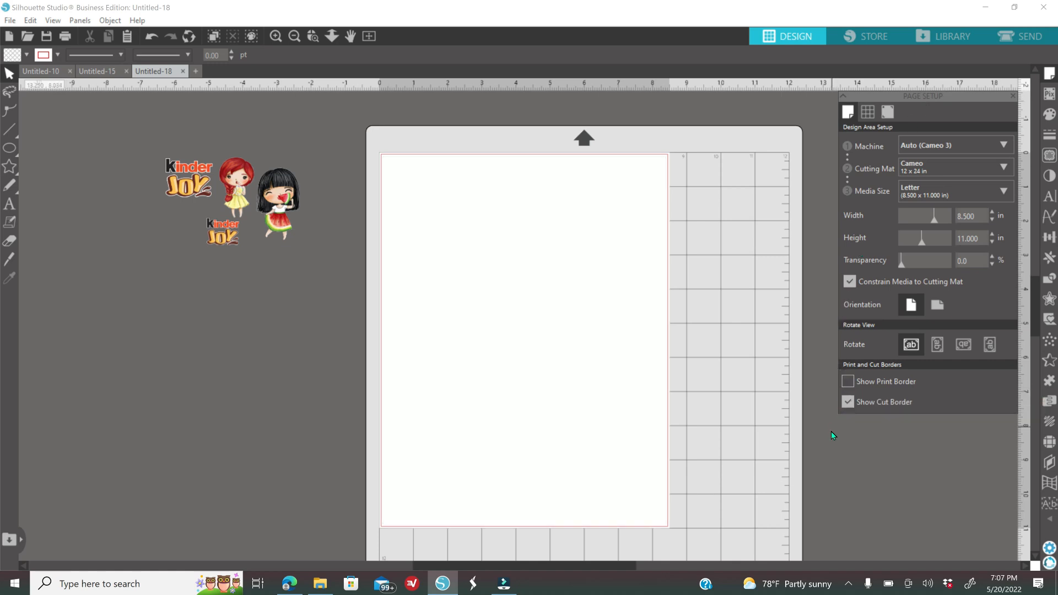
pyautogui.click(847, 403)
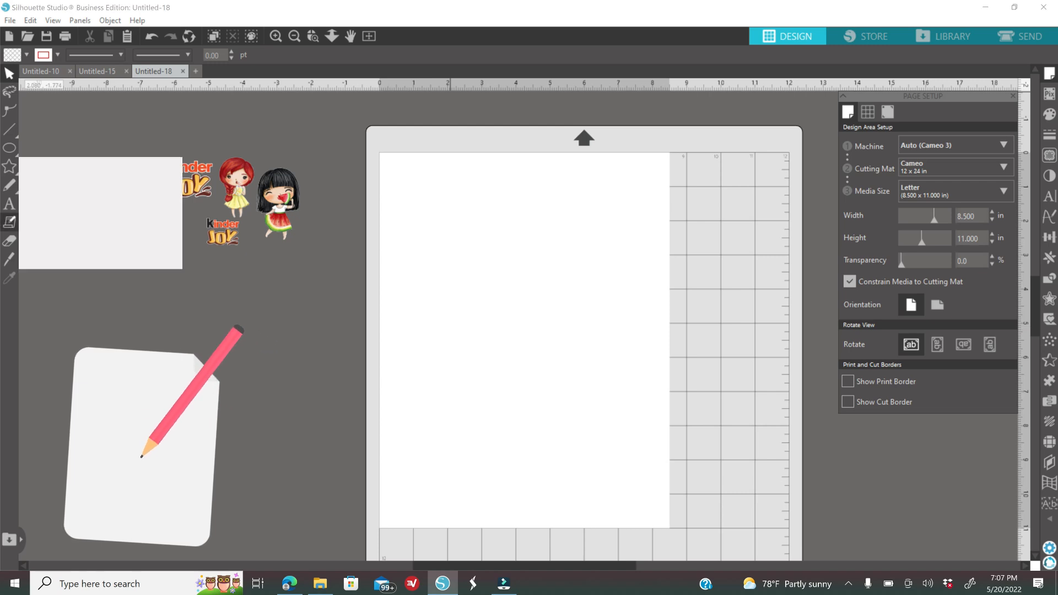
# Draw a rectangle about 5.485 in wide and 1.798 in high on the upper part of the page
pyautogui.click(27, 148)
pyautogui.moveTo(401, 197); pyautogui.dragTo(589, 259)
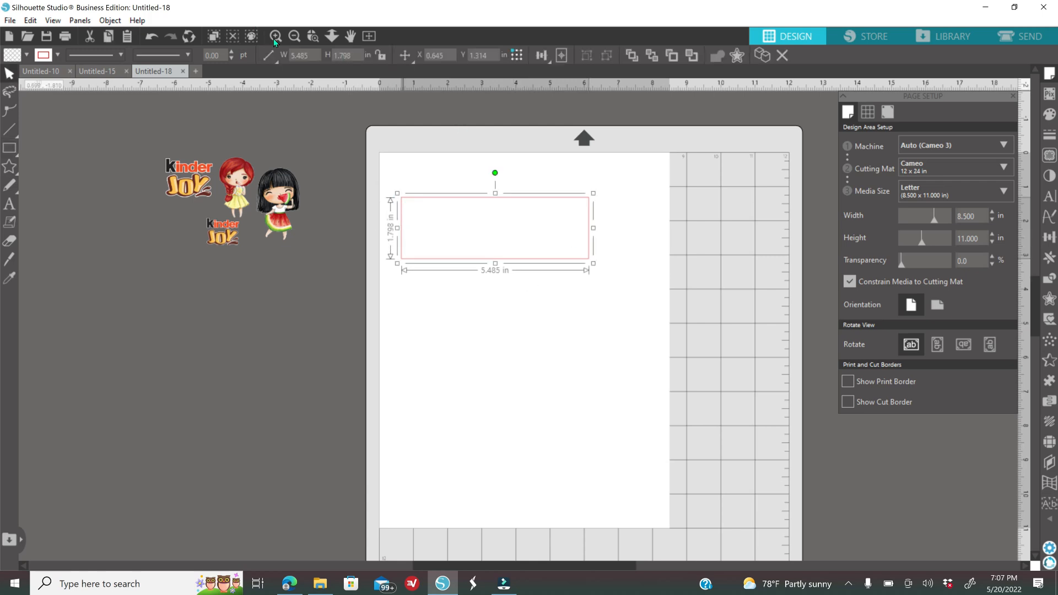
pyautogui.click(275, 38)
pyautogui.scroll(2, 647, 316)
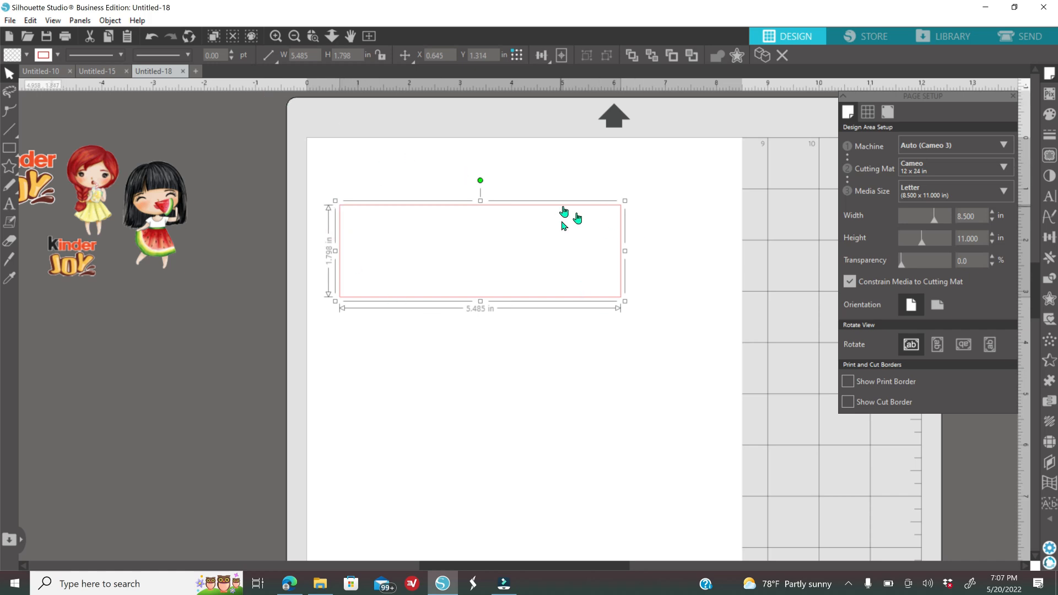
# Fill the rectangle with the lightest pink and make its line color transparent
pyautogui.click(1049, 114)
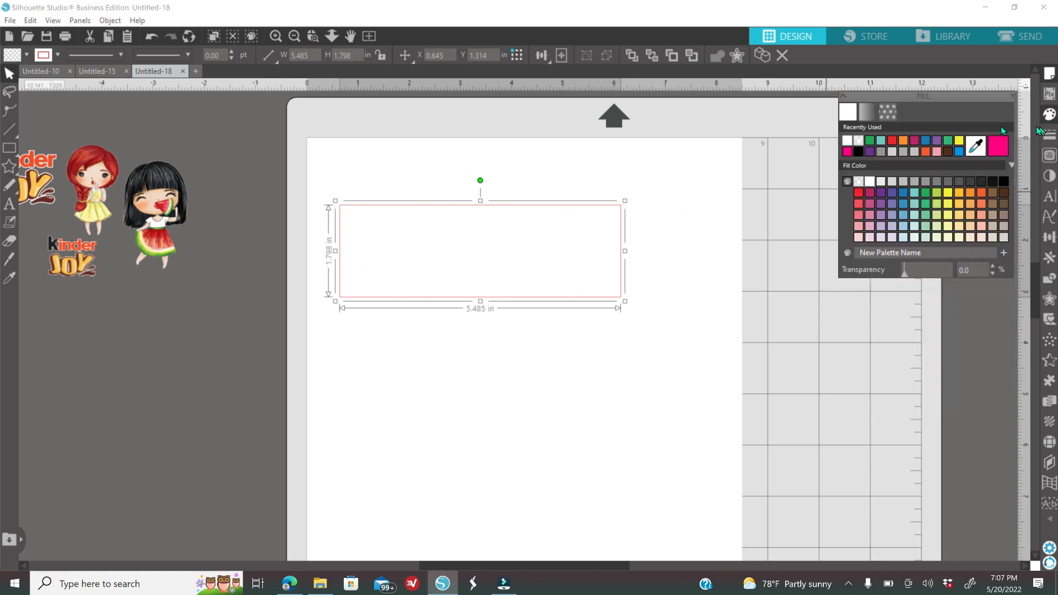
pyautogui.click(858, 239)
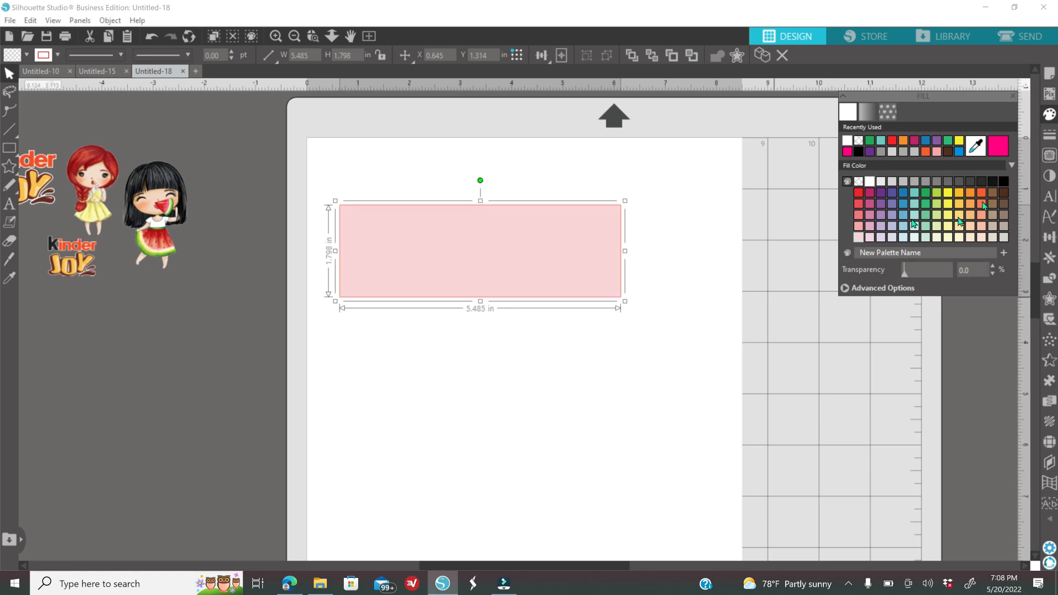
pyautogui.click(1051, 136)
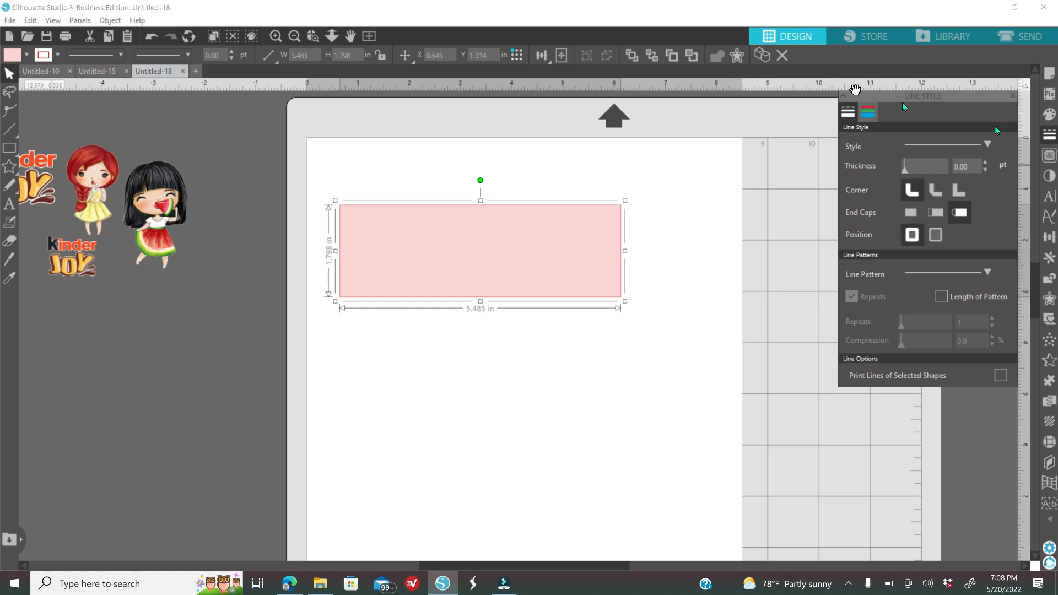
pyautogui.click(866, 113)
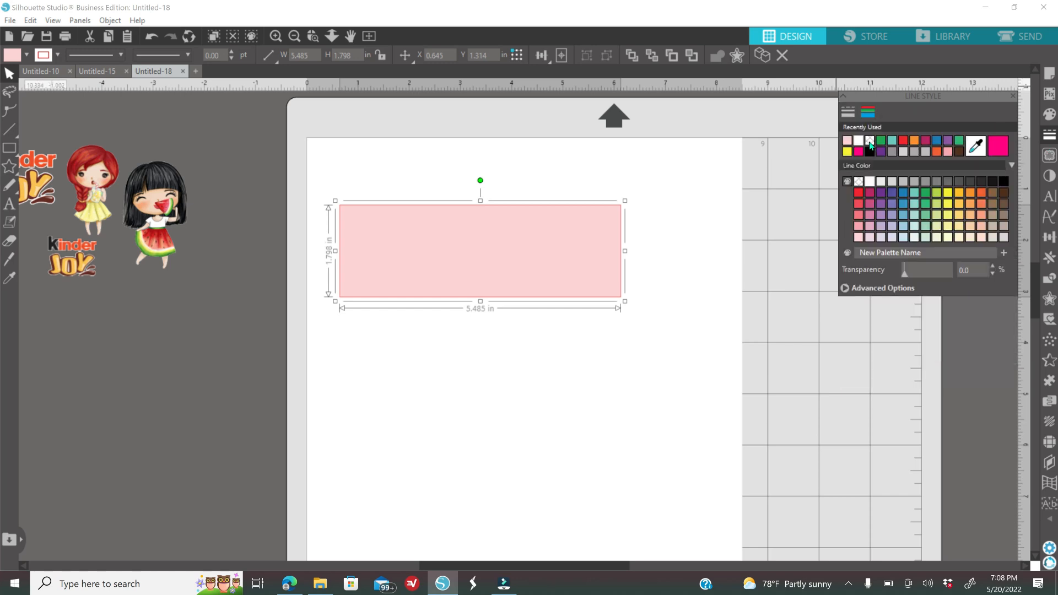
pyautogui.click(858, 182)
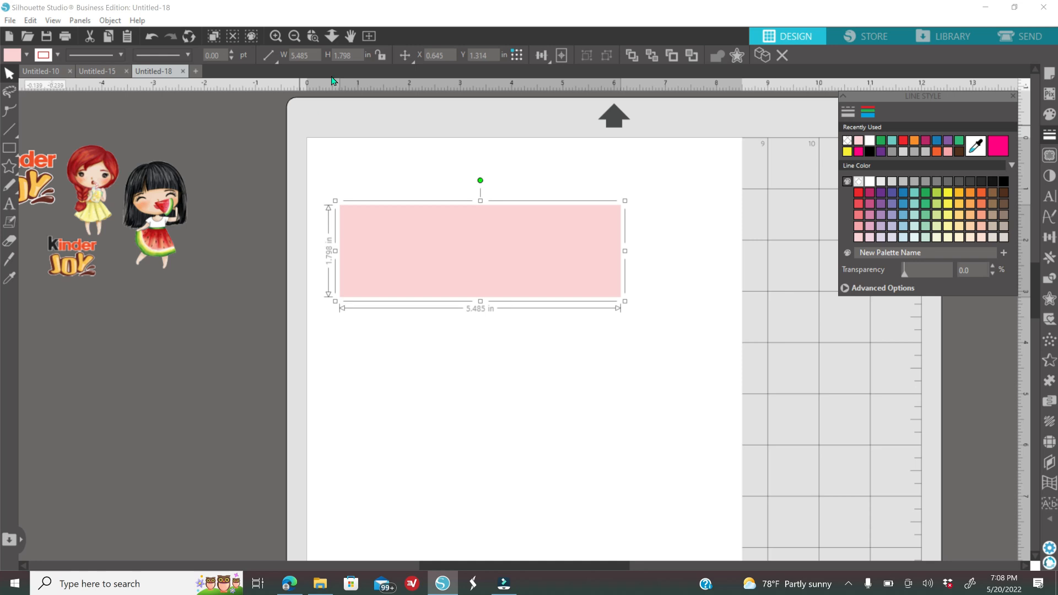
# Set the rectangle's width to 7.25 in and its height to 5.25 in
pyautogui.doubleClick(307, 56)
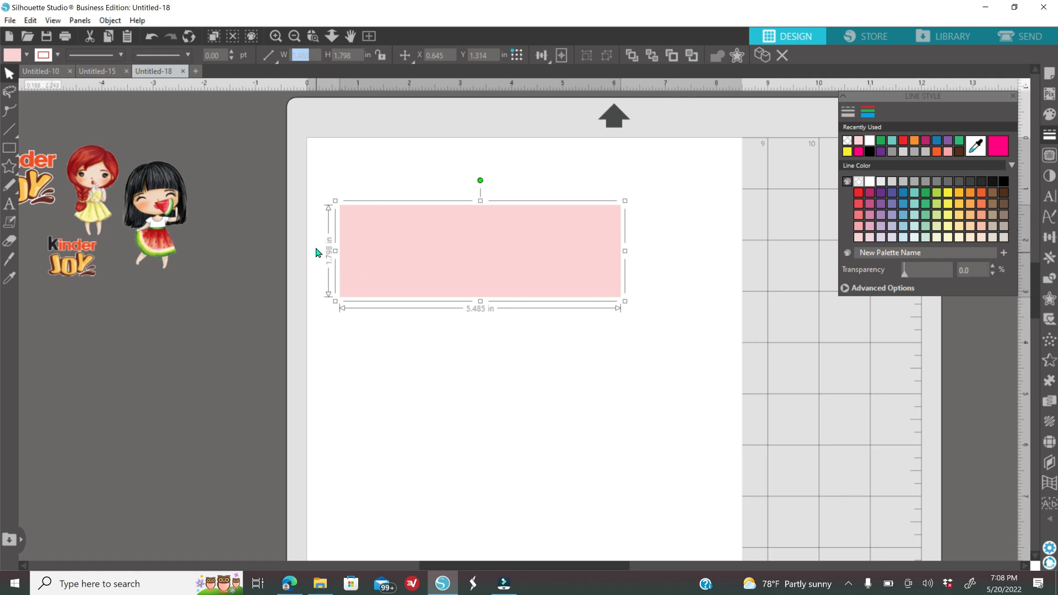
pyautogui.write('7.25')
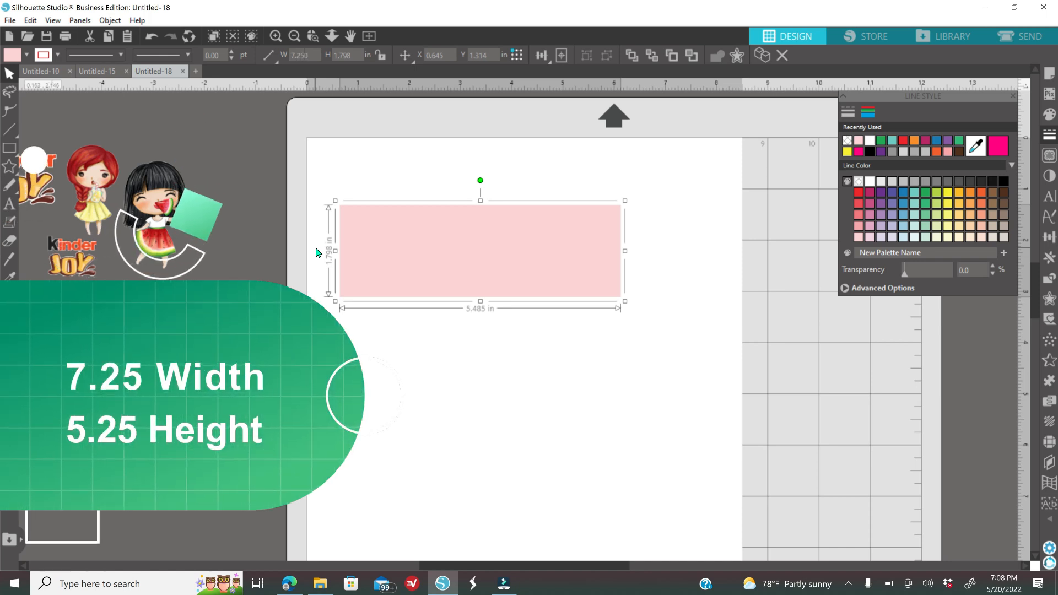
pyautogui.press('Return')
pyautogui.doubleClick(343, 55)
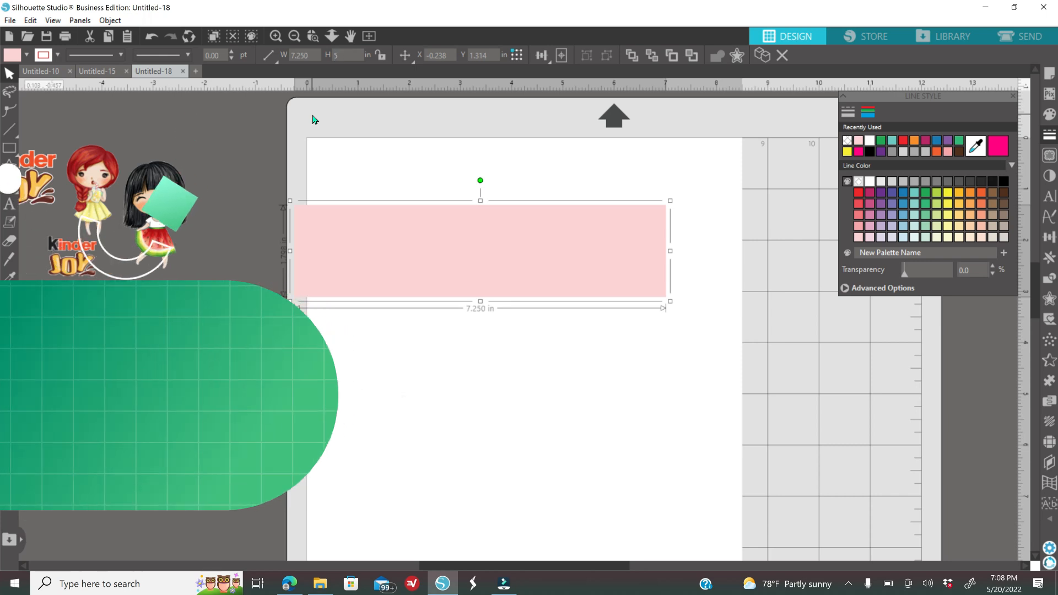
pyautogui.write('5.250')
pyautogui.press('Return')
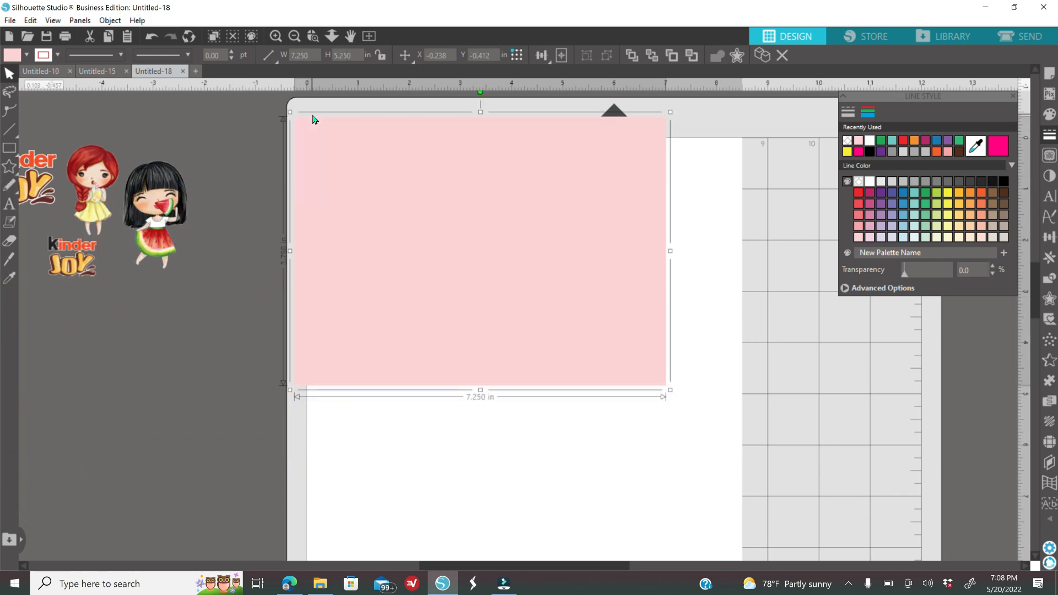
# Move the pink rectangle onto the page and align it to the page's top and left edges
pyautogui.moveTo(444, 301); pyautogui.dragTo(465, 349)
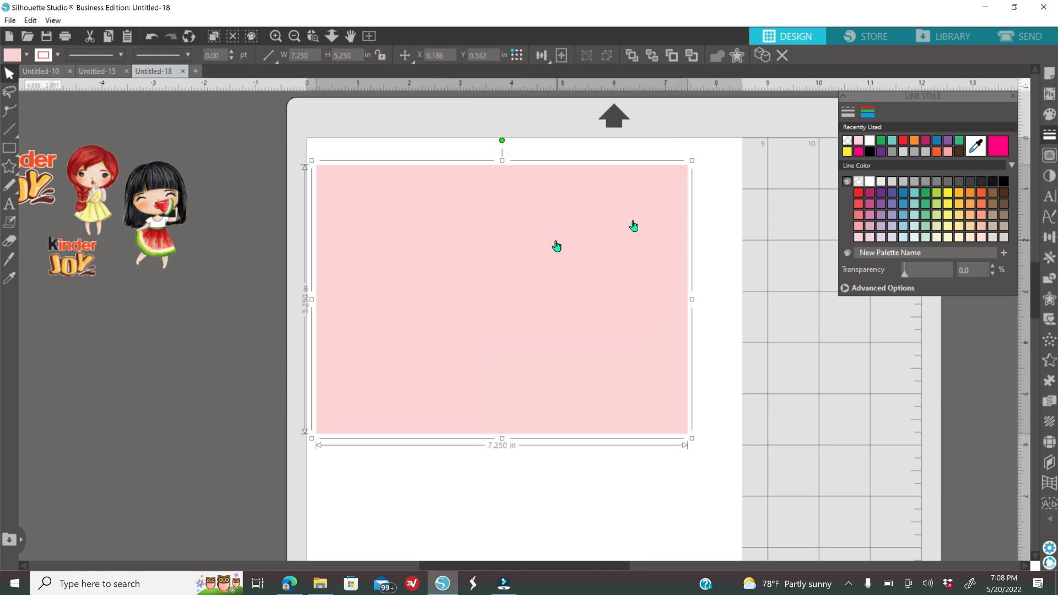
pyautogui.click(1049, 242)
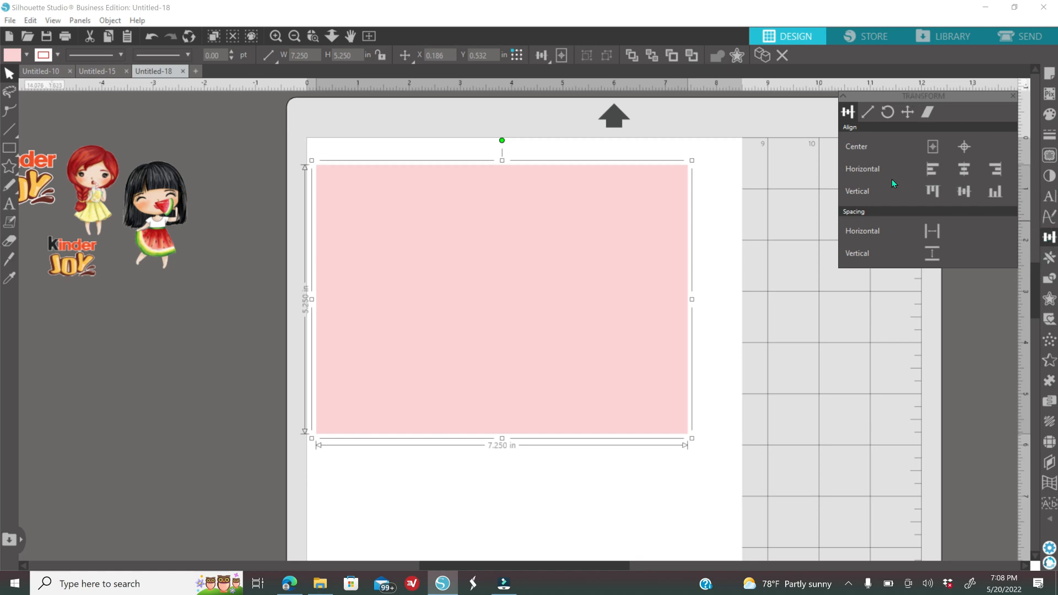
pyautogui.click(932, 191)
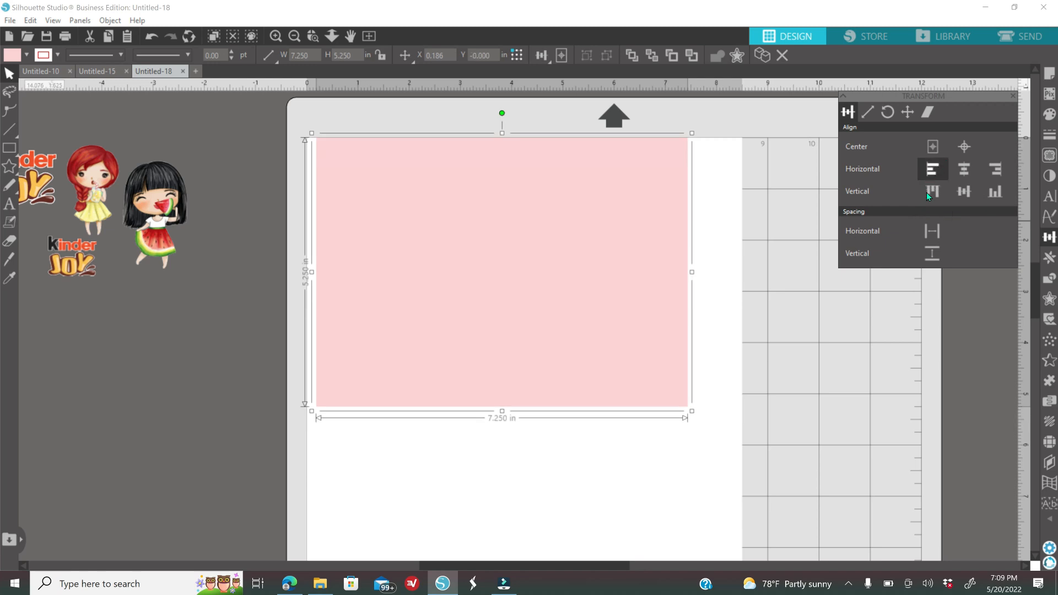
pyautogui.click(935, 167)
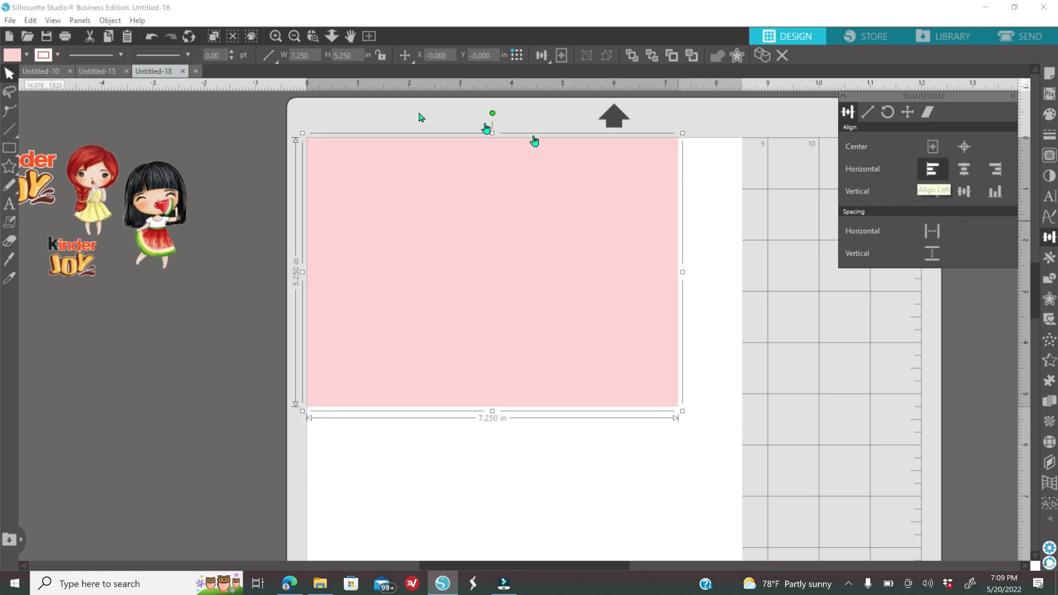
pyautogui.click(597, 488)
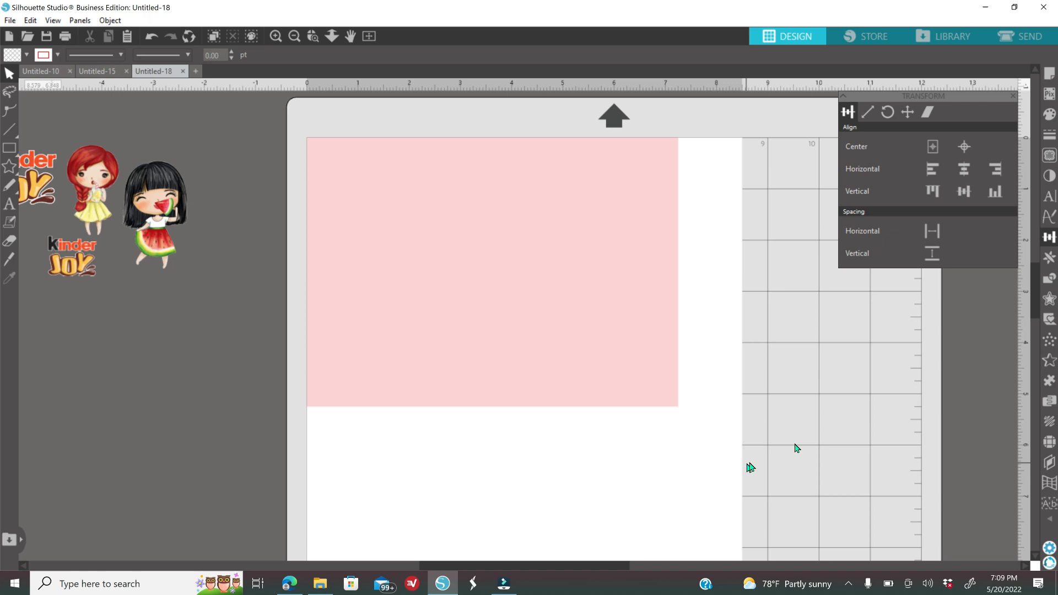
# Check in the page's grid options that the rulers, Show Guides and Snap to Guides are enabled
pyautogui.click(1050, 76)
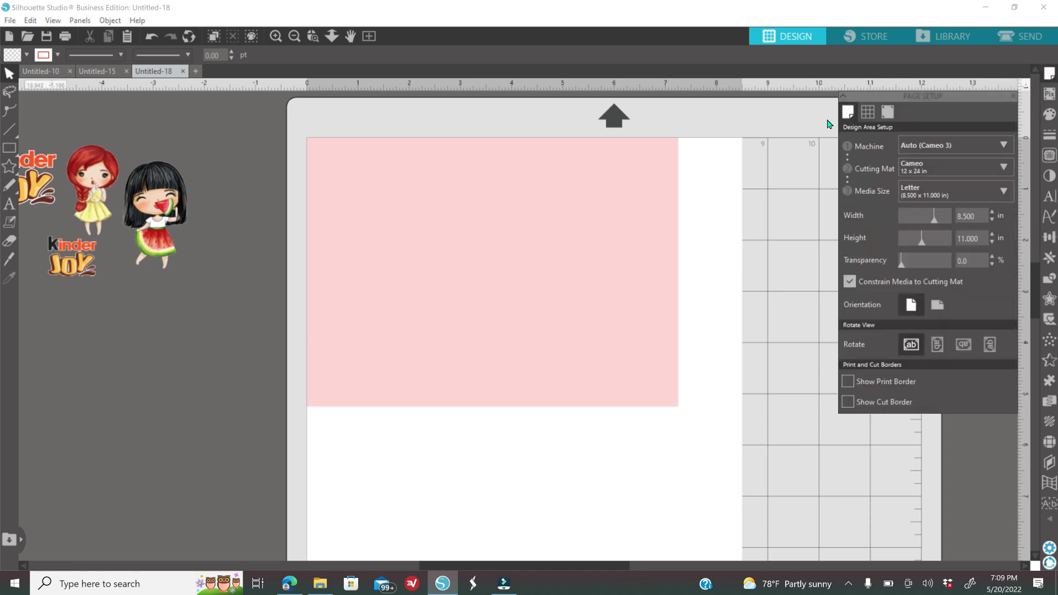
pyautogui.click(887, 121)
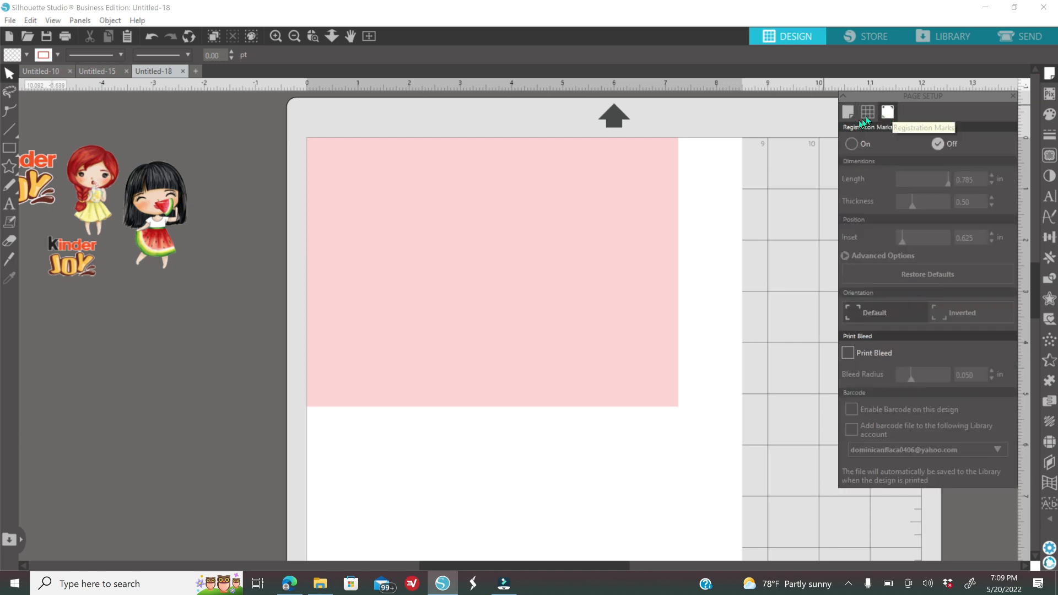
pyautogui.click(867, 113)
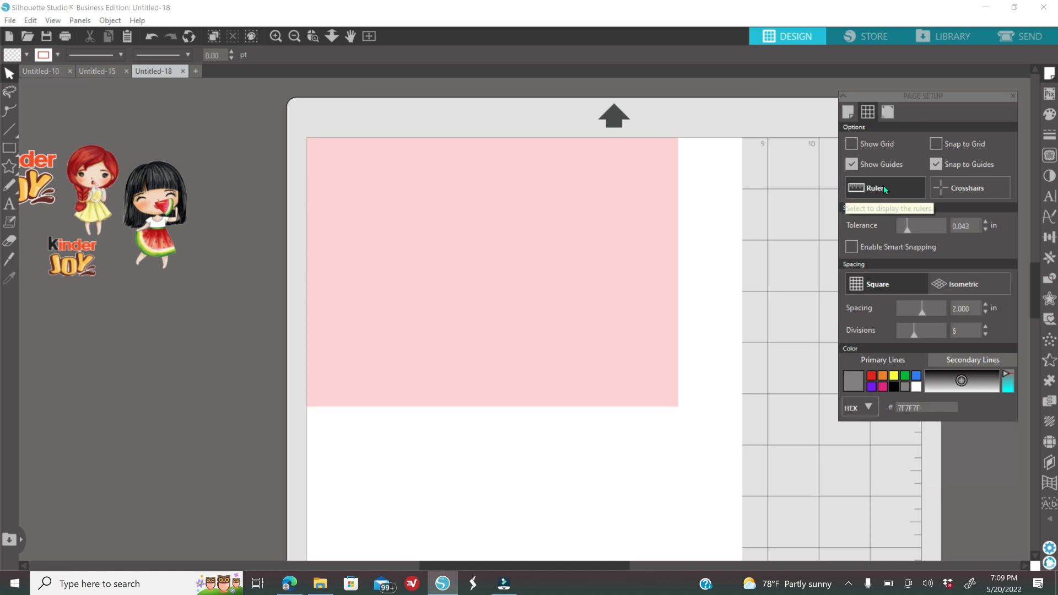
pyautogui.click(884, 185)
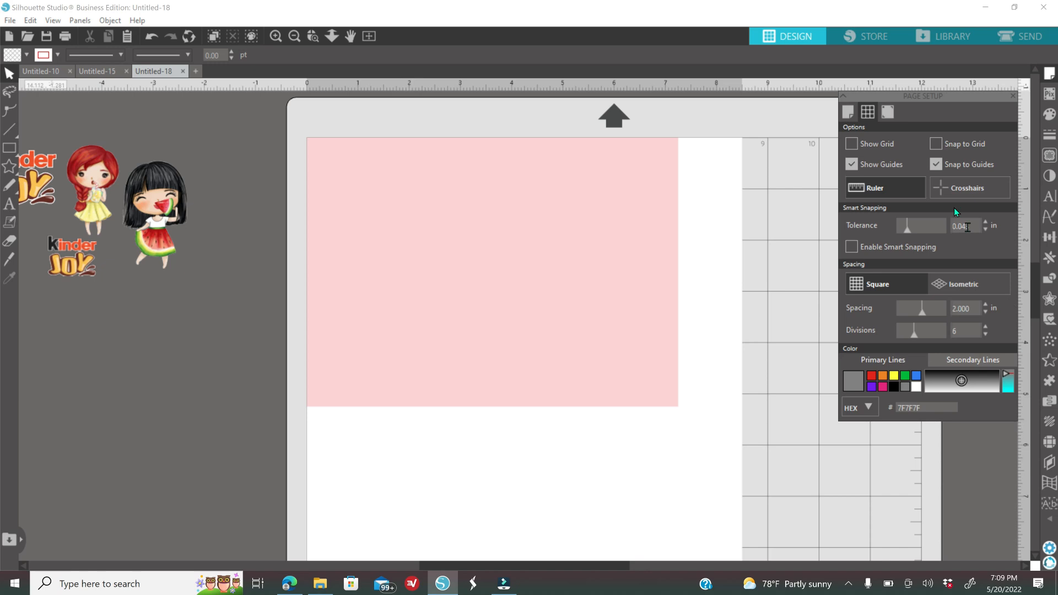
pyautogui.click(851, 164)
pyautogui.click(935, 164)
pyautogui.click(851, 165)
pyautogui.click(935, 164)
pyautogui.click(1013, 96)
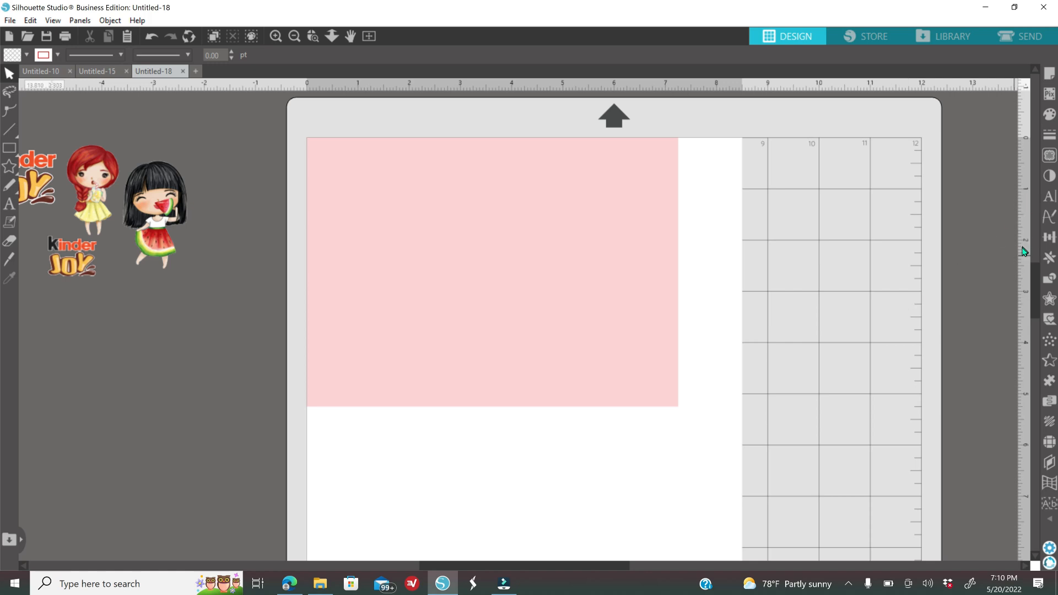
# Add a vertical guide line across the pink rectangle and position it at X 7.000 in
pyautogui.moveTo(1024, 274); pyautogui.dragTo(714, 248)
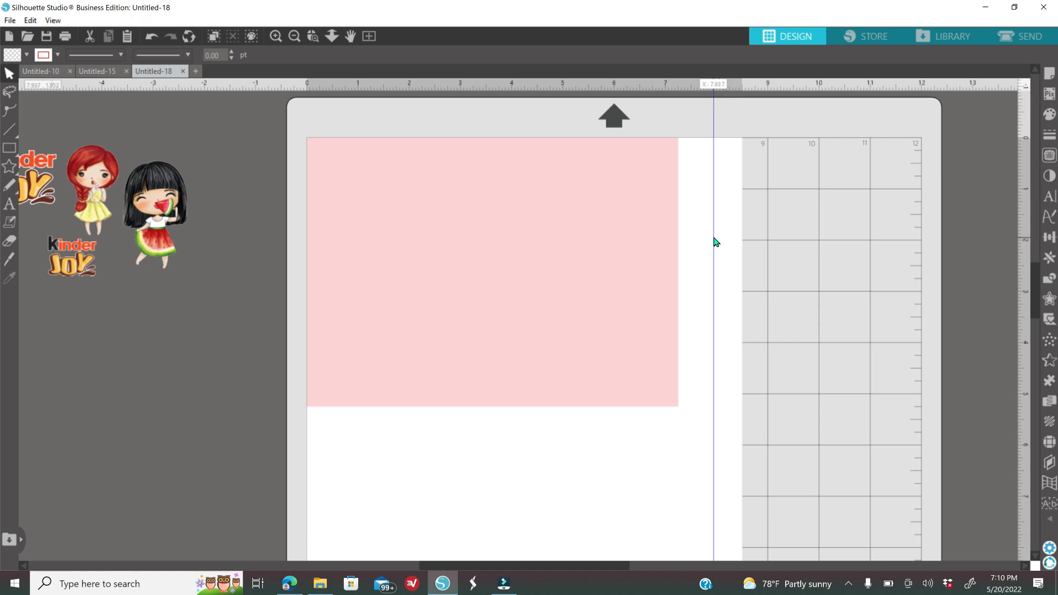
pyautogui.moveTo(713, 238); pyautogui.dragTo(665, 228)
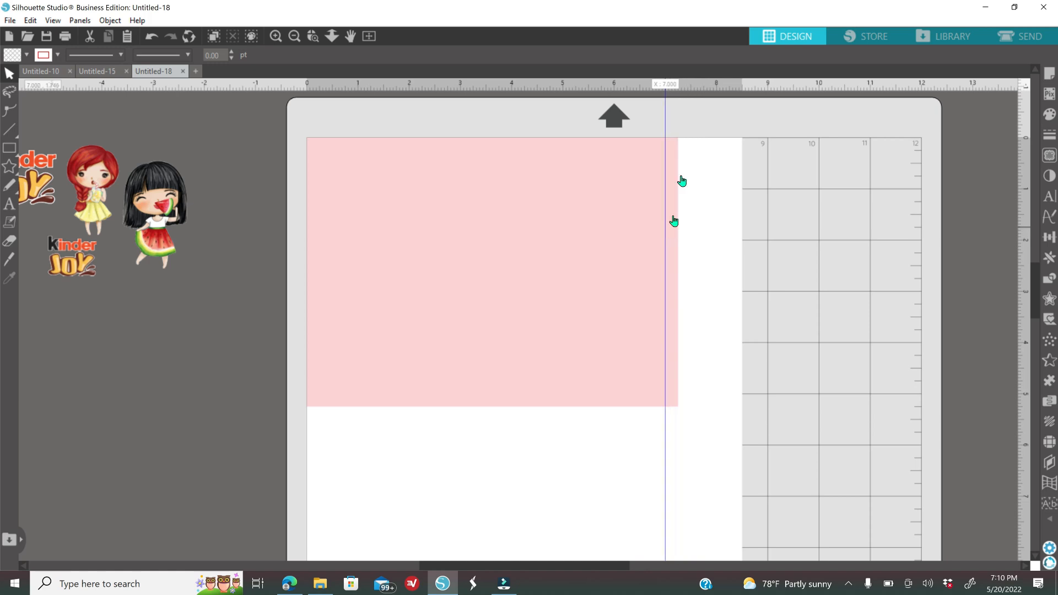
pyautogui.click(276, 37)
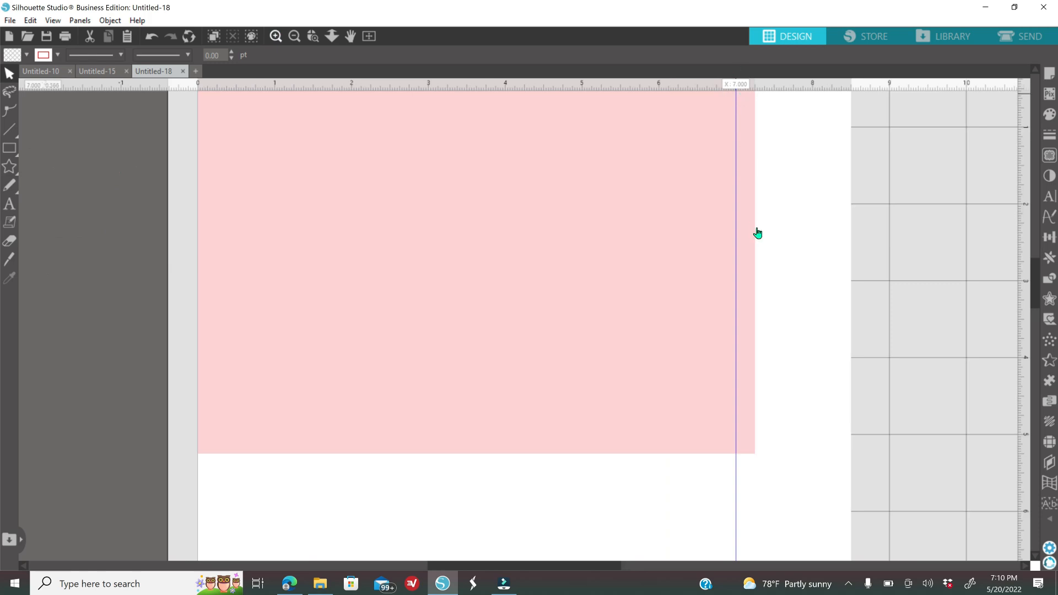
pyautogui.scroll(3, 756, 250)
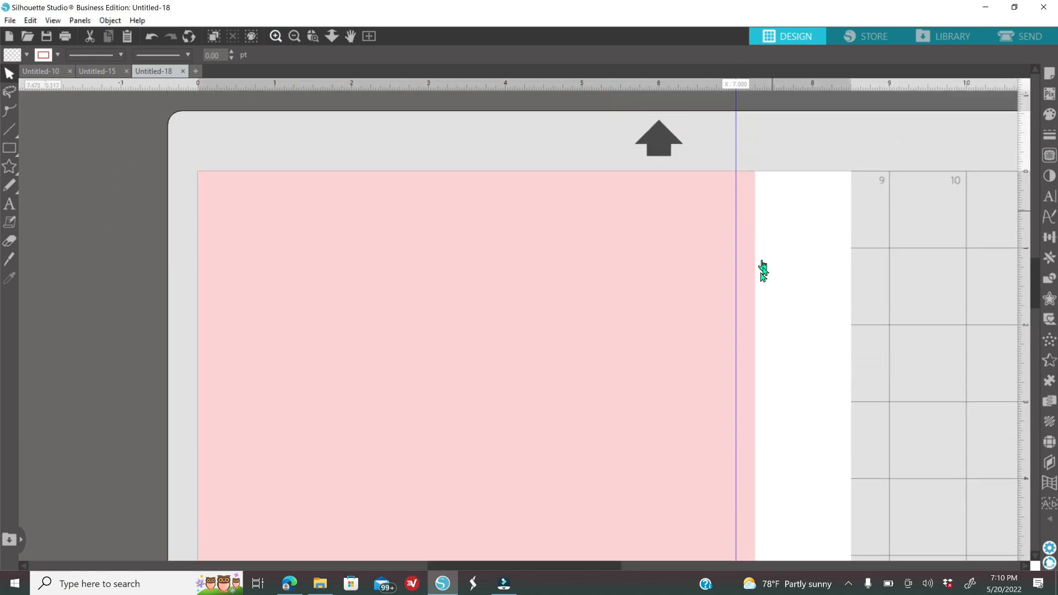
pyautogui.click(295, 36)
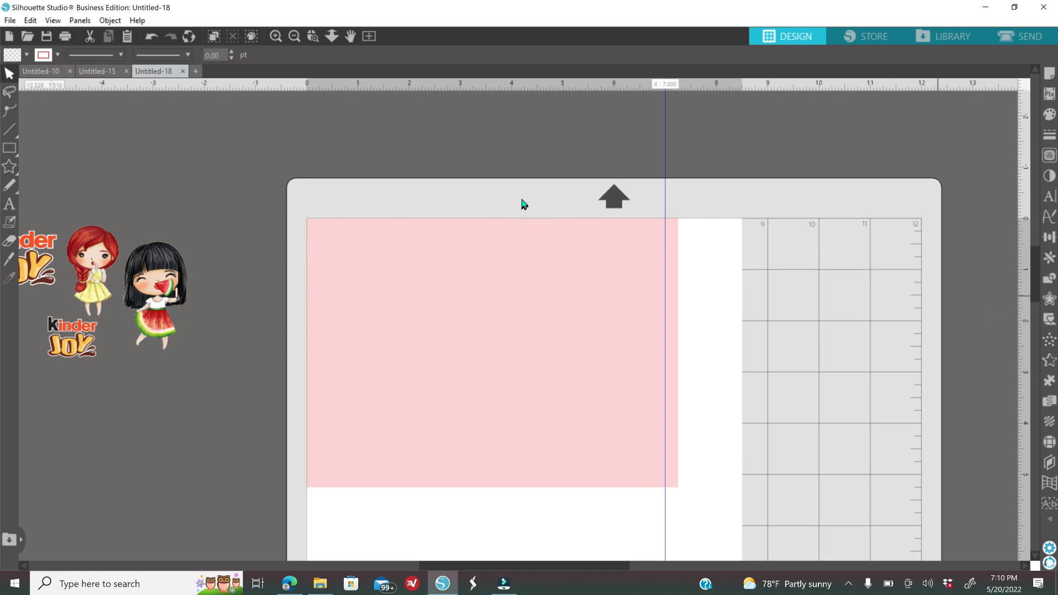
# Add three more vertical guides across the rectangle at X 3.500 in, 1.750 in and about 5.187 in
pyautogui.moveTo(1022, 300); pyautogui.dragTo(956, 302)
pyautogui.moveTo(887, 304); pyautogui.dragTo(485, 293)
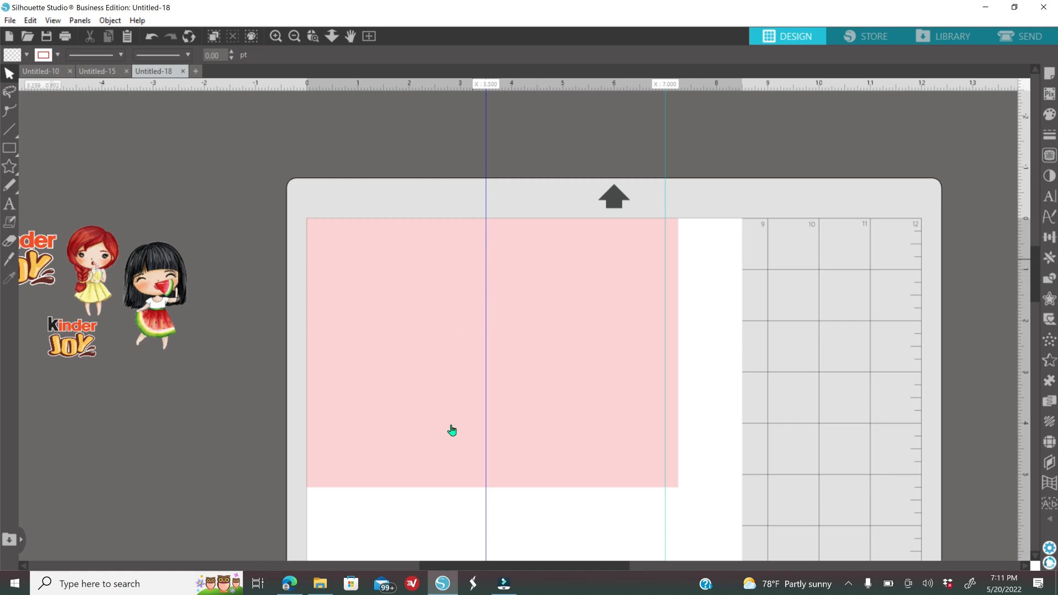
pyautogui.click(810, 285)
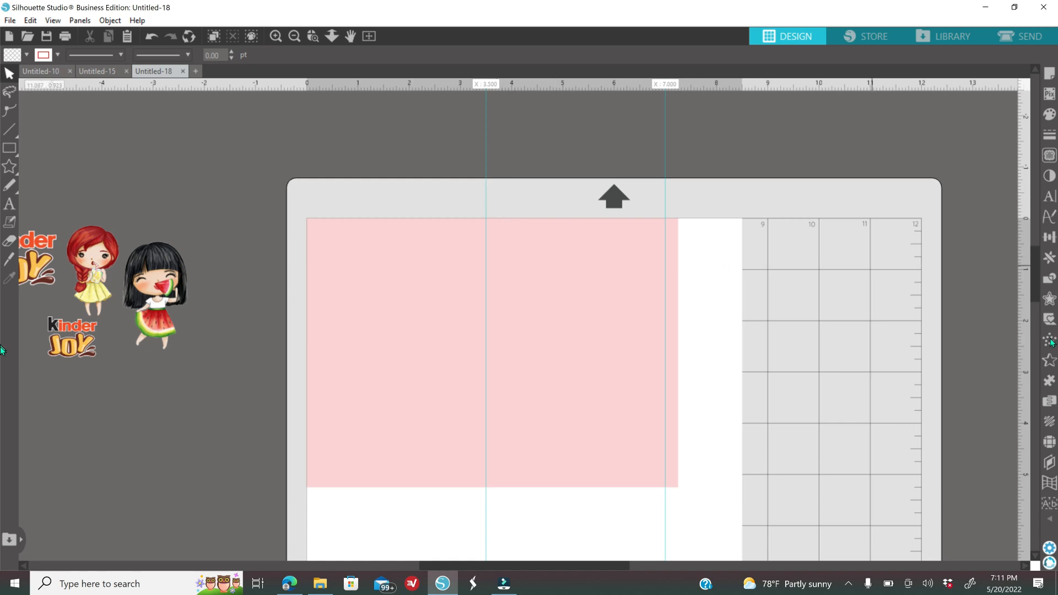
pyautogui.moveTo(1026, 301); pyautogui.dragTo(397, 240)
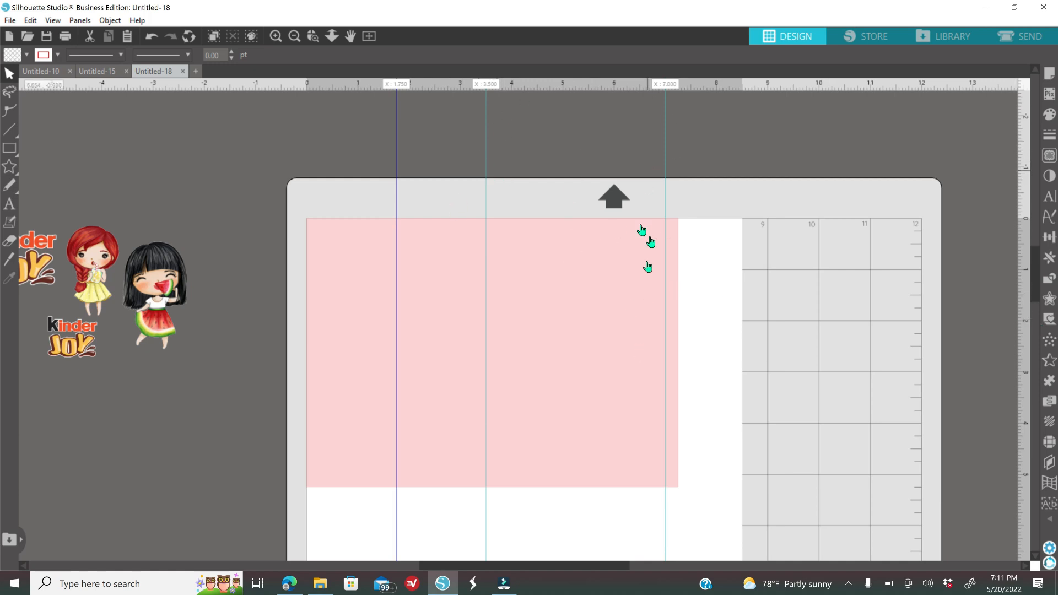
pyautogui.moveTo(1025, 317); pyautogui.dragTo(574, 290)
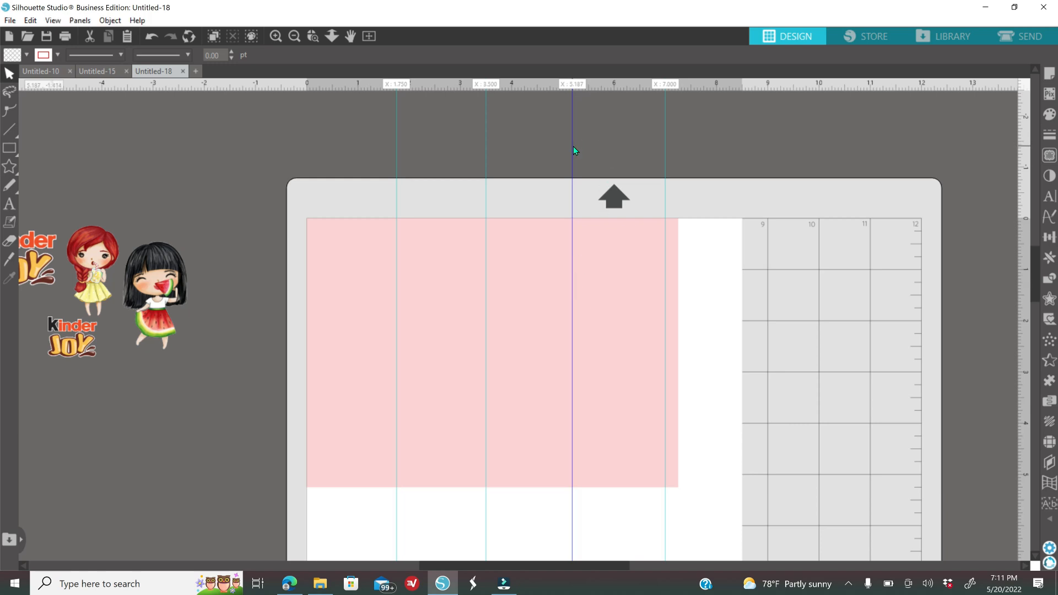
# Move the guide between the X 3.500 in and X 7.000 in guides to X 5.250 in
pyautogui.moveTo(574, 147); pyautogui.dragTo(574, 146)
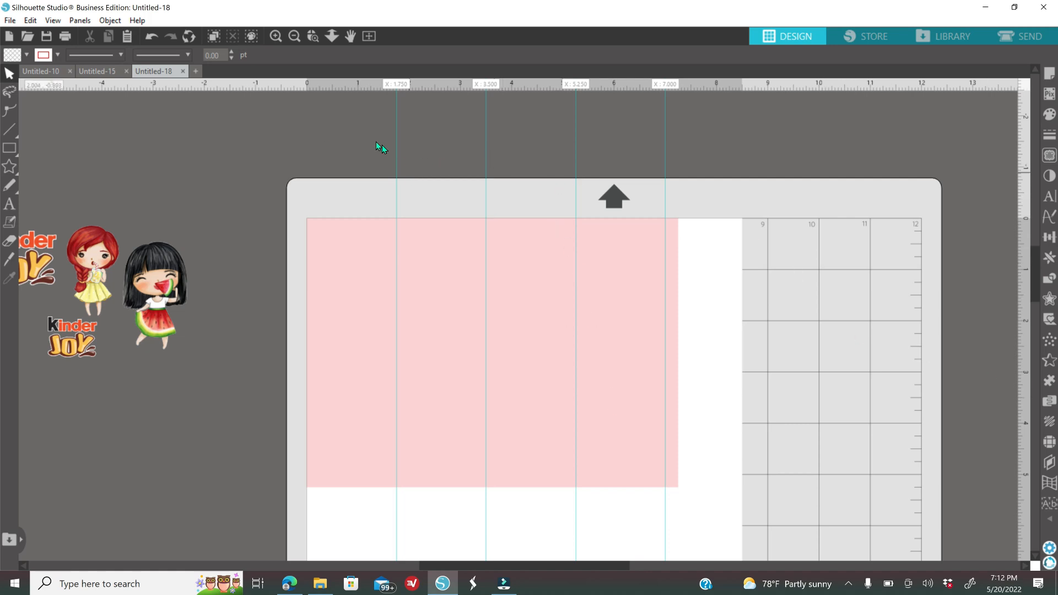
pyautogui.scroll(-2, 348, 168)
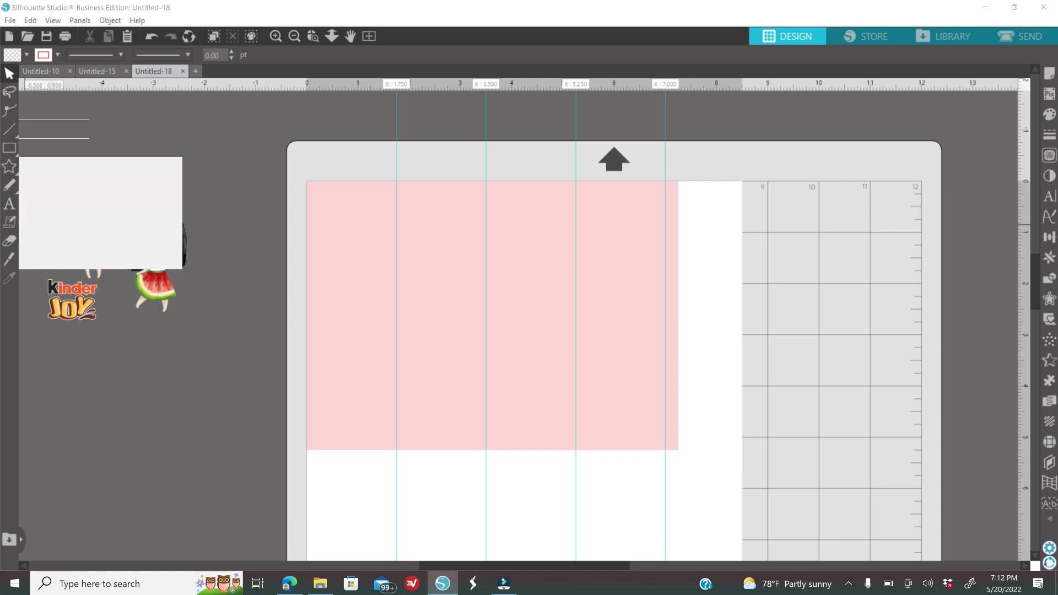
# Start the Line tool and set the line colour to black
pyautogui.moveTo(11, 137)
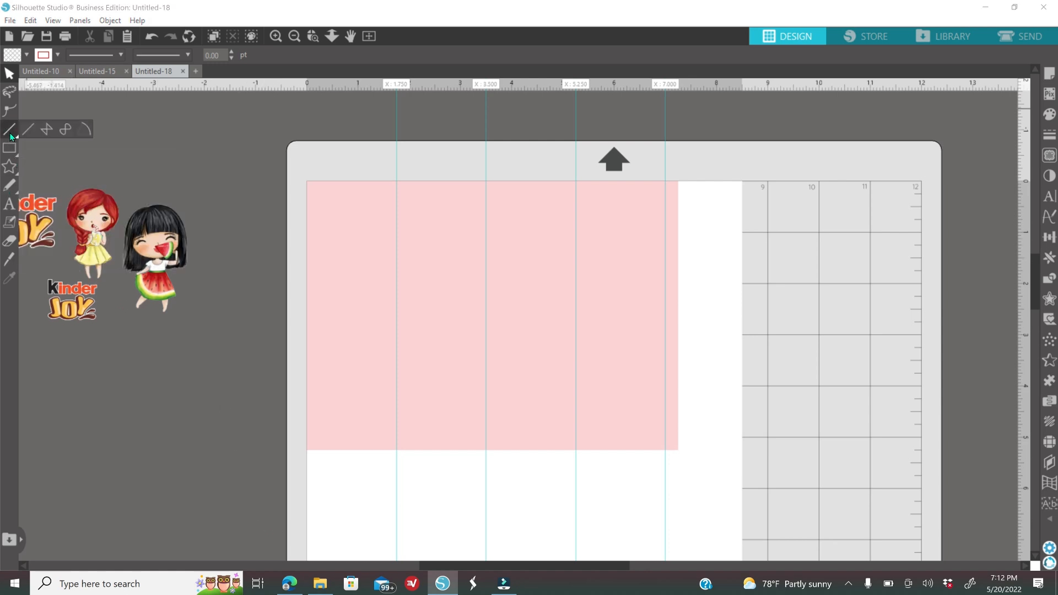
pyautogui.click(24, 130)
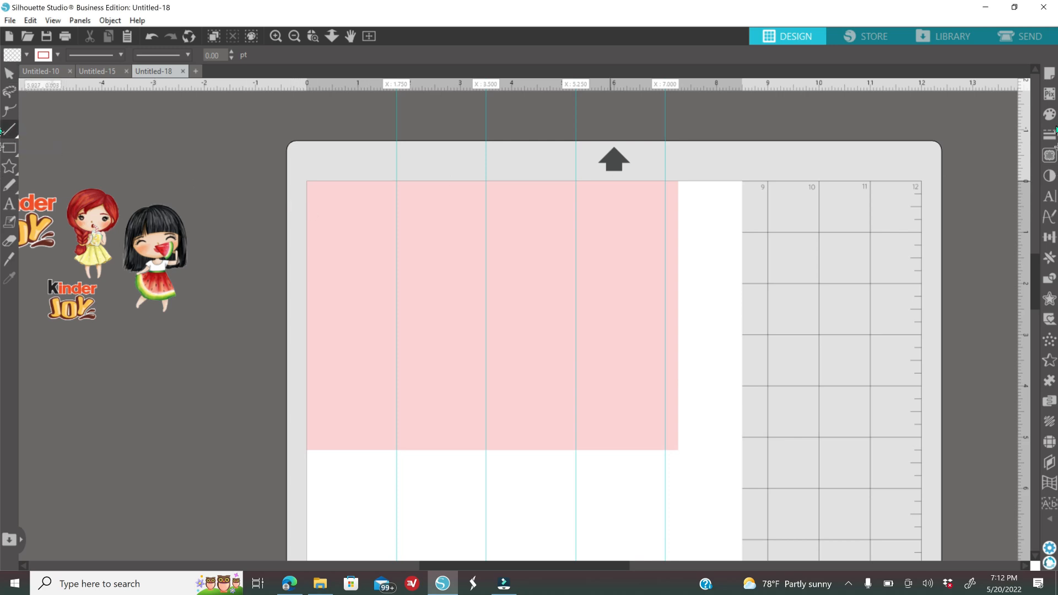
pyautogui.click(1048, 135)
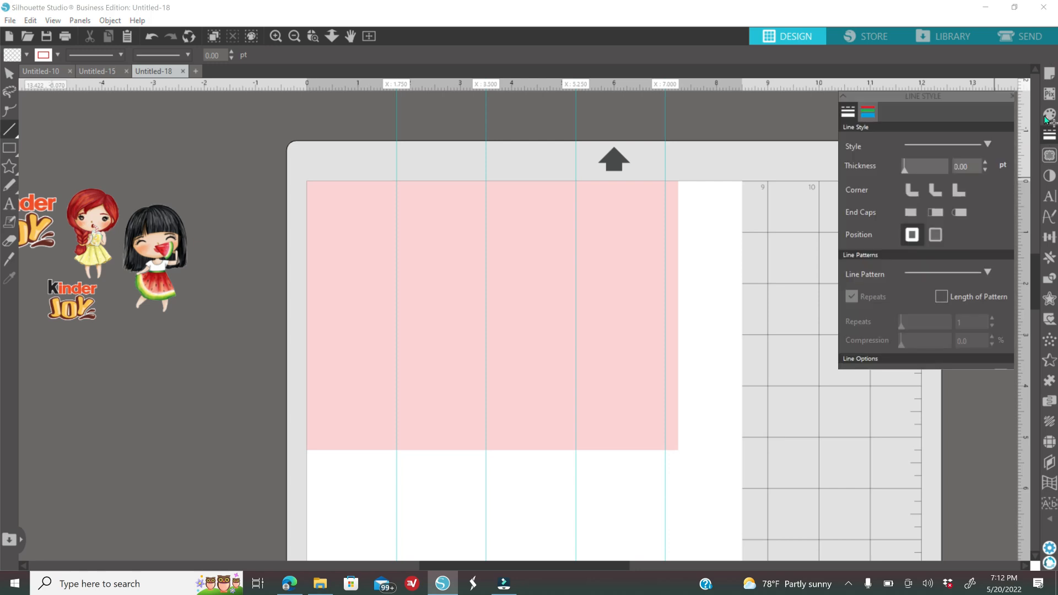
pyautogui.click(867, 113)
pyautogui.click(868, 152)
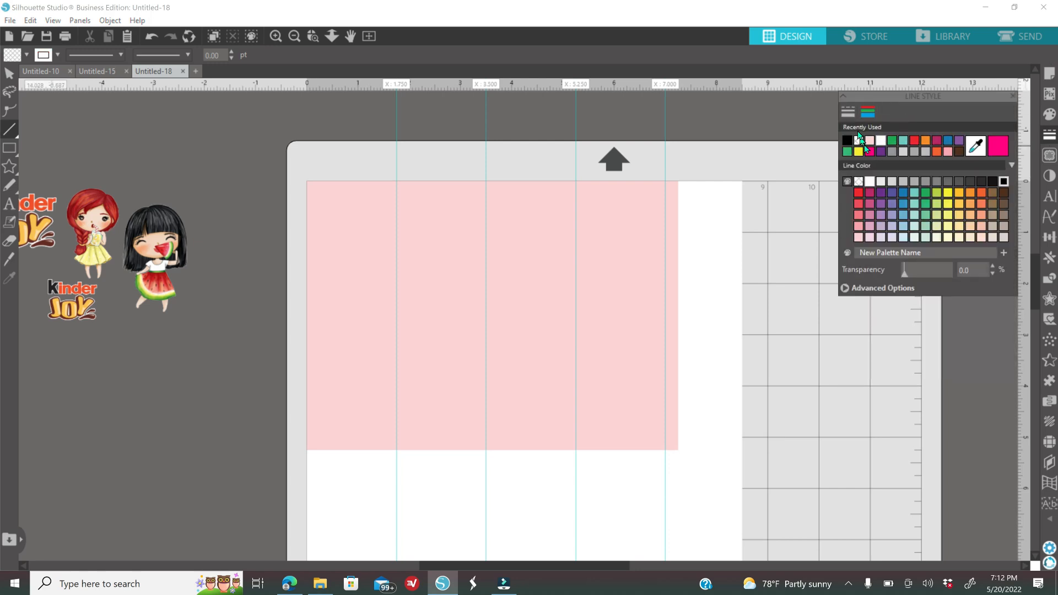
# Set the line style to the widely spaced long-dash pattern
pyautogui.click(849, 113)
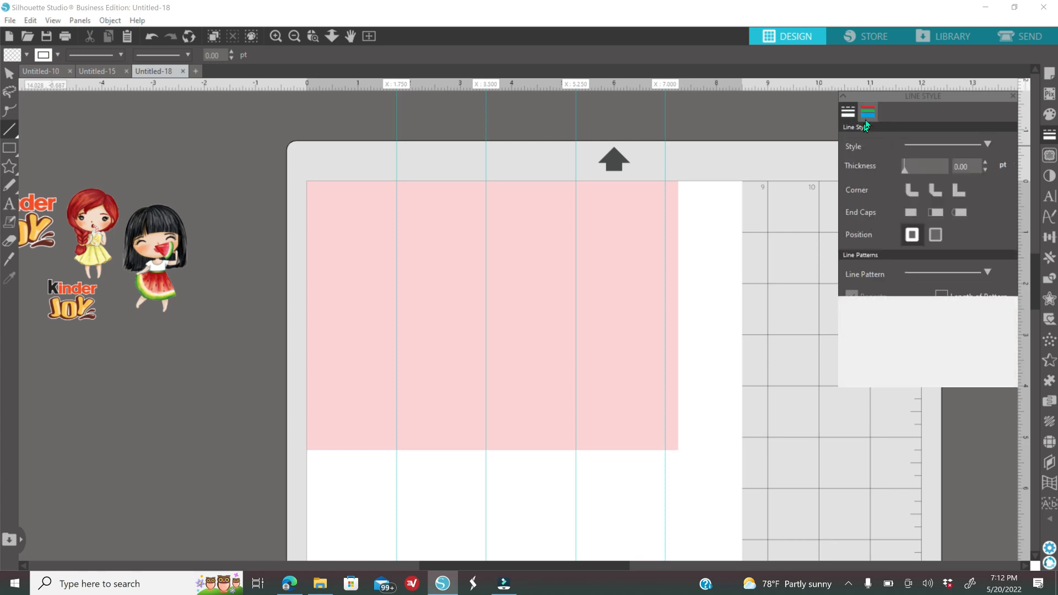
pyautogui.click(951, 144)
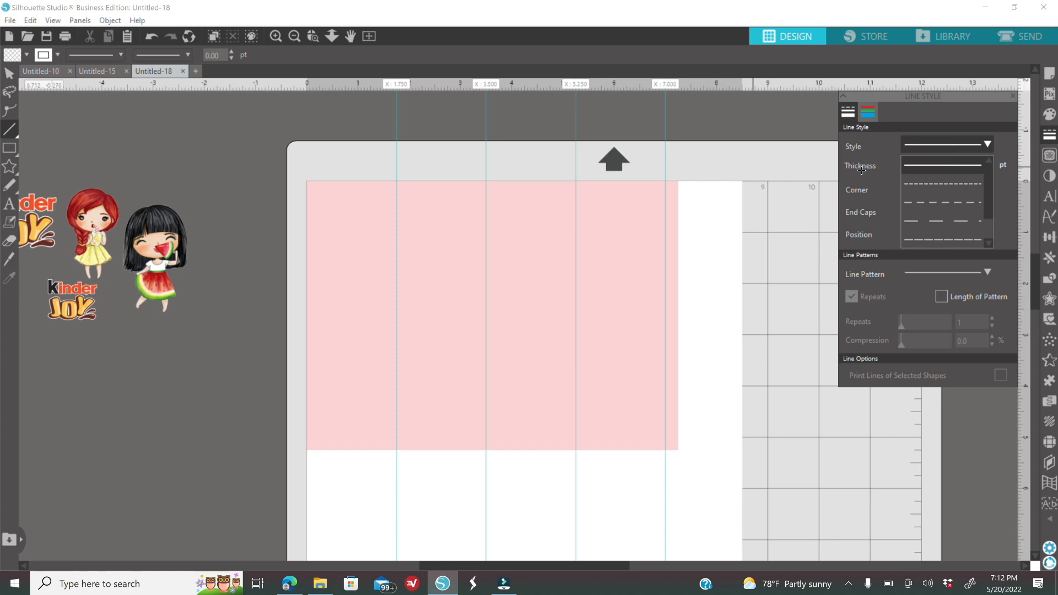
pyautogui.click(926, 149)
pyautogui.click(938, 146)
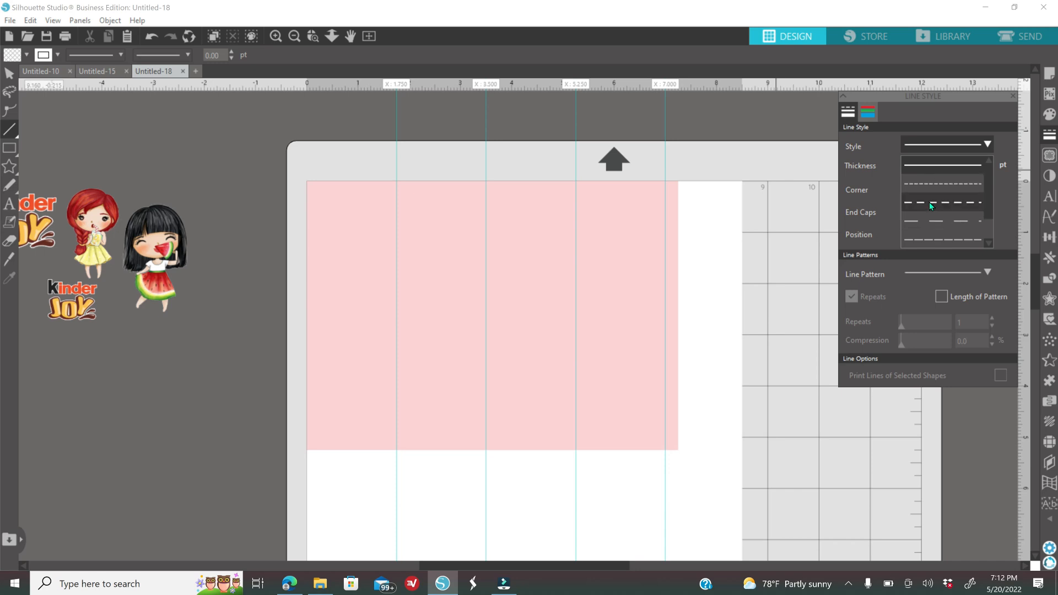
pyautogui.click(929, 219)
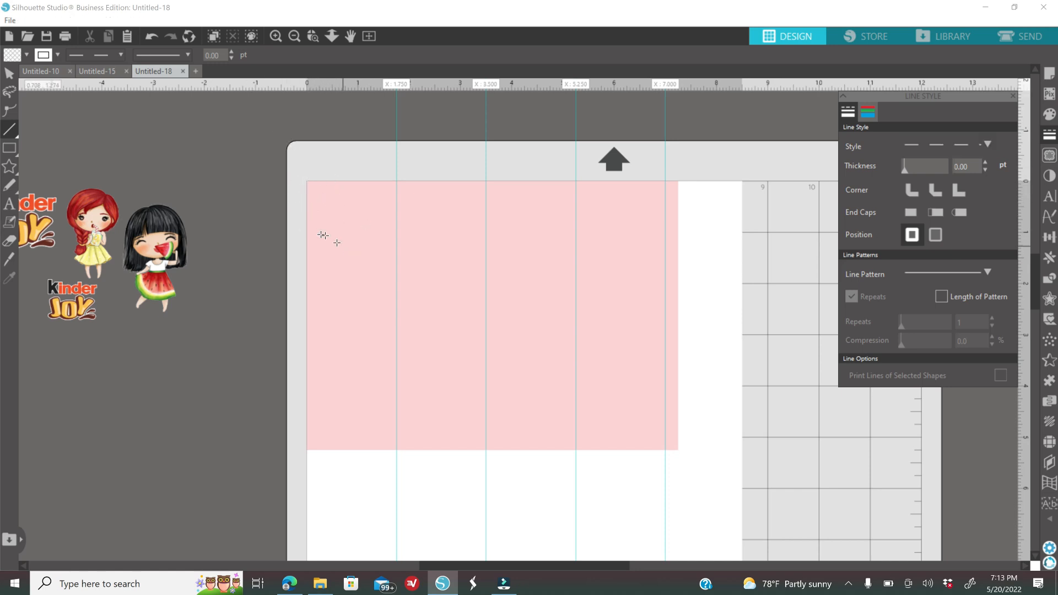
pyautogui.click(374, 202)
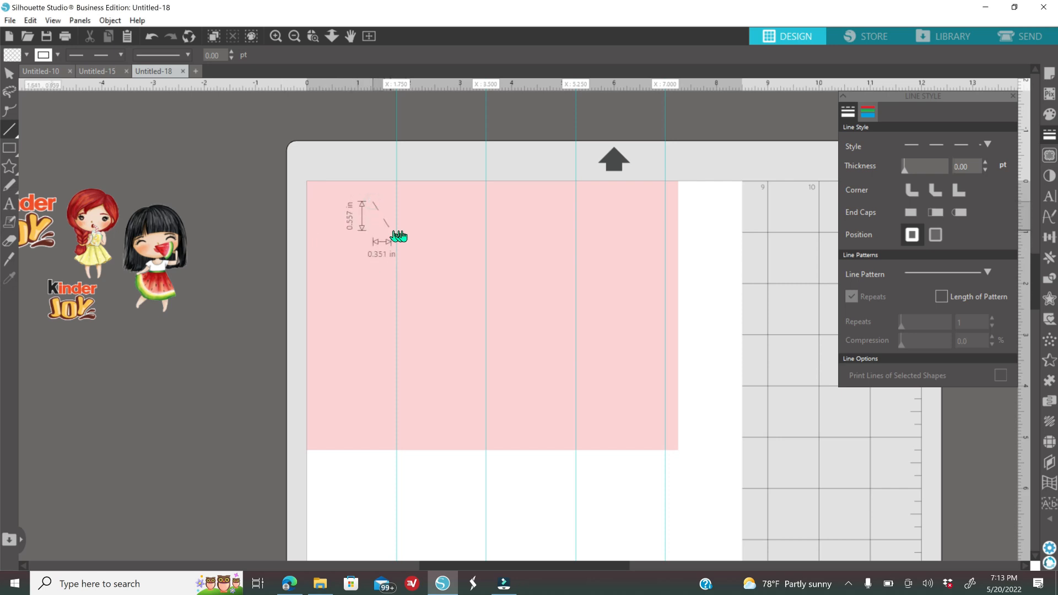
pyautogui.press('Escape')
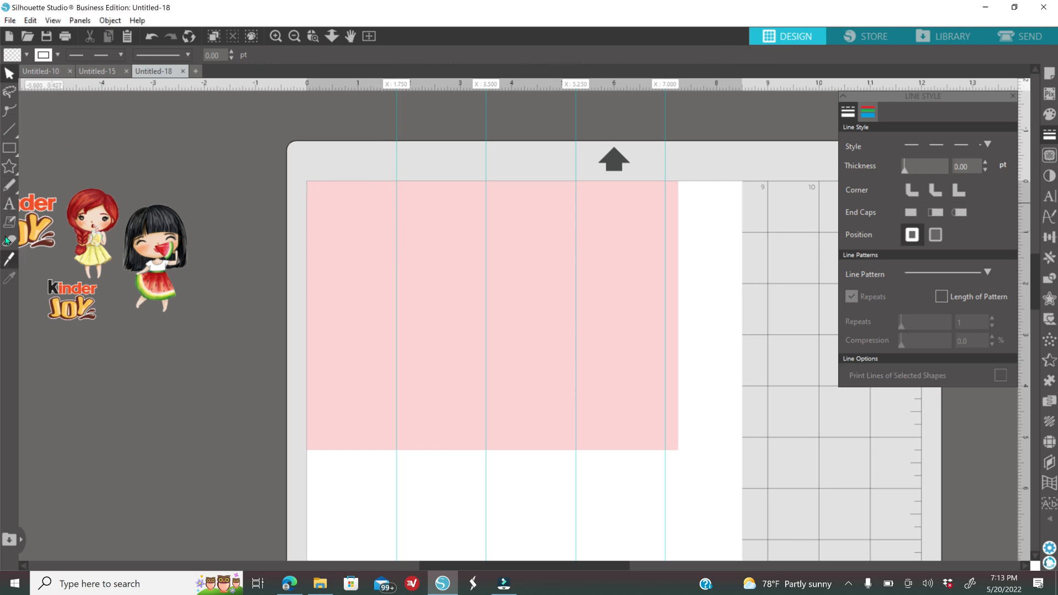
pyautogui.click(7, 131)
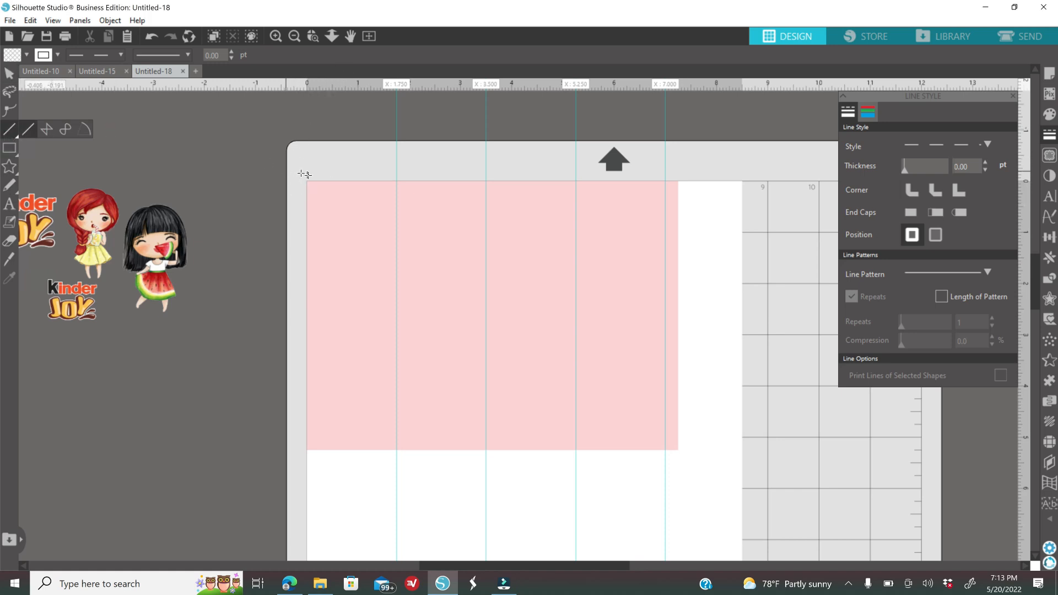
pyautogui.click(280, 35)
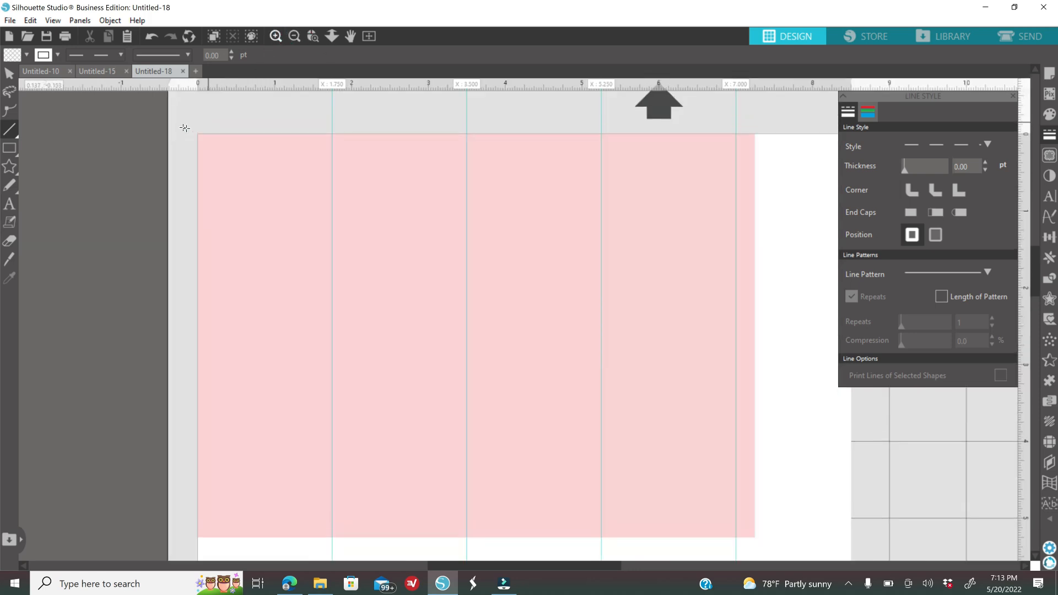
pyautogui.moveTo(202, 118)
pyautogui.mouseDown()
pyautogui.moveTo(326, 465)
pyautogui.moveTo(332, 543)
pyautogui.mouseUp()
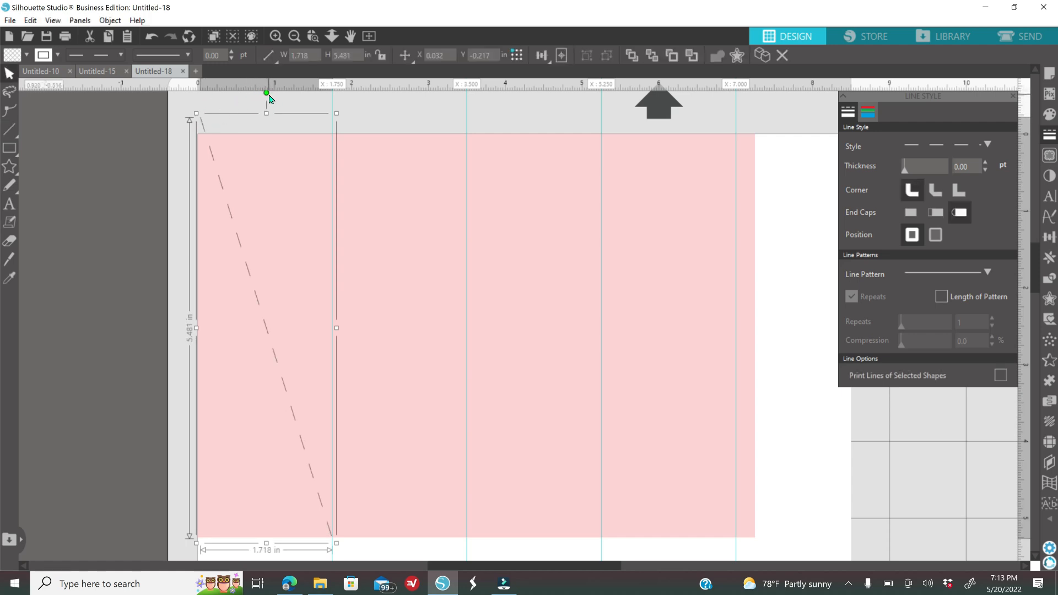
pyautogui.moveTo(266, 94); pyautogui.dragTo(257, 94)
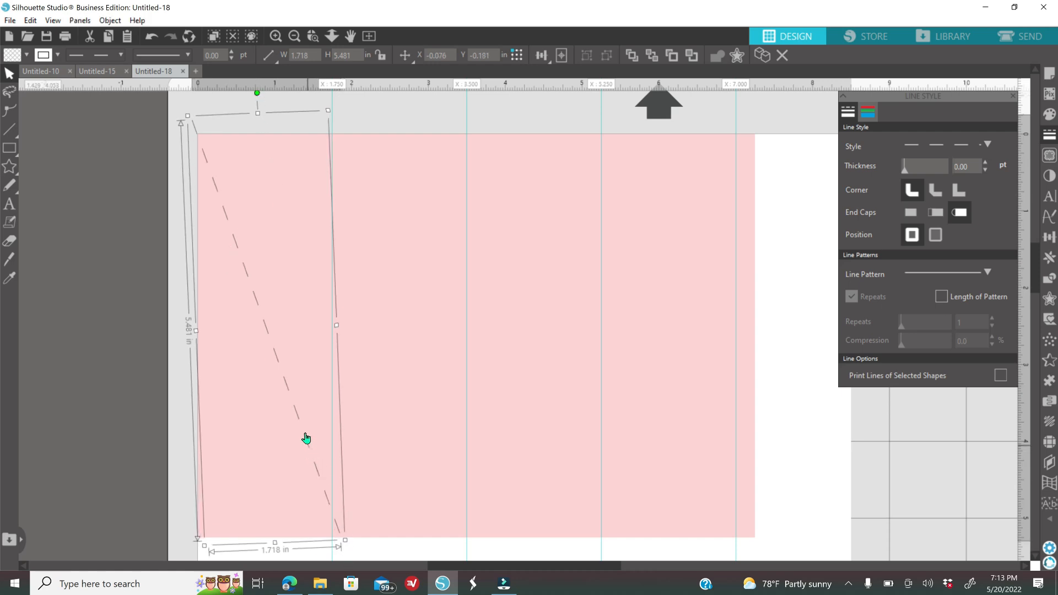
pyautogui.press('Delete')
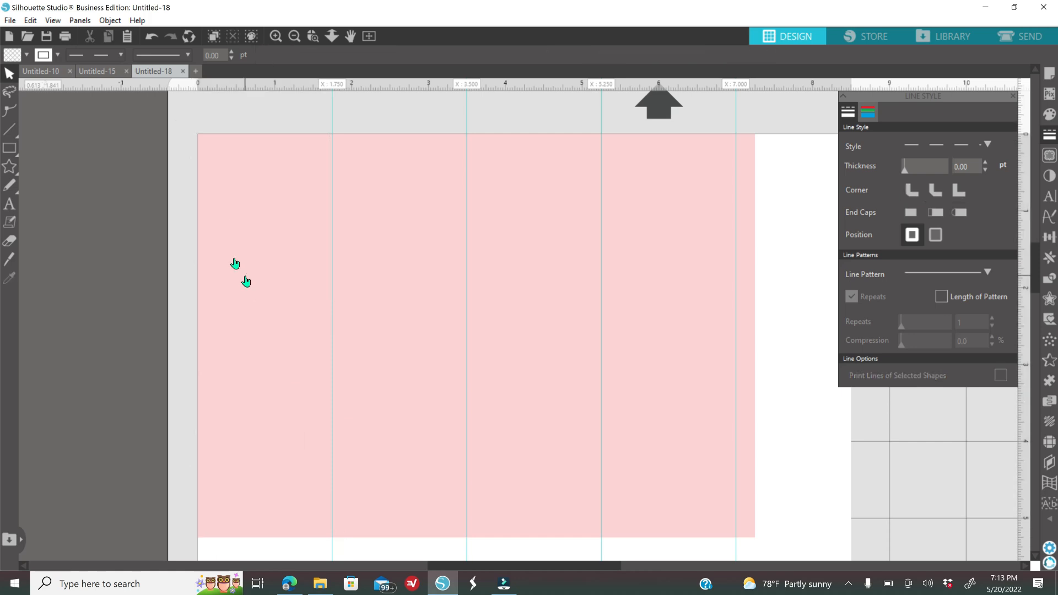
# With line thickness 1.25 pt, draw a dashed diagonal about 1.91 x 5.51 in from the rectangle's top-left corner to the foot of the X 1.750 guide
pyautogui.click(28, 186)
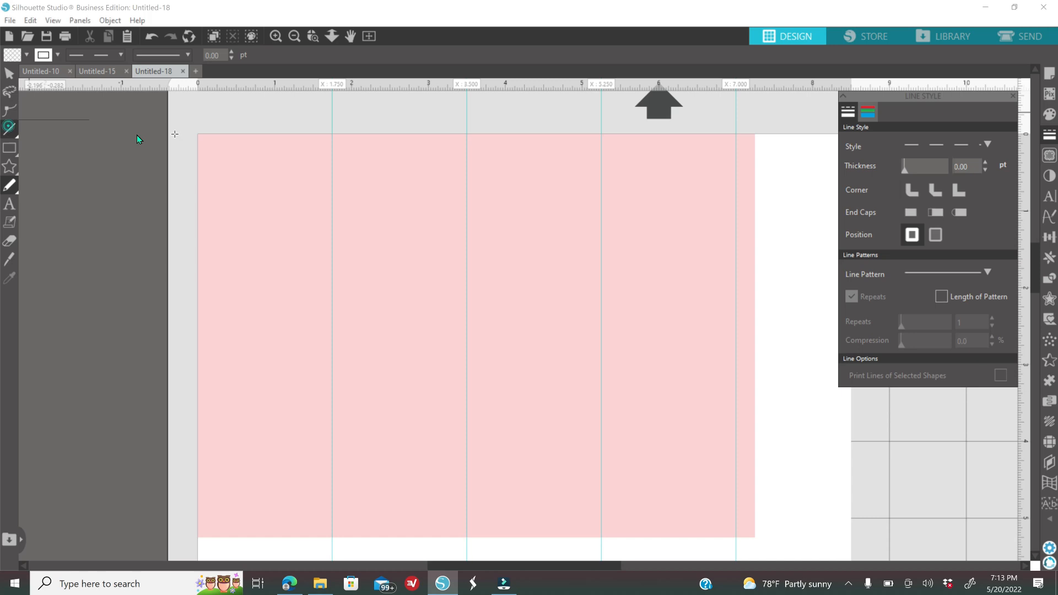
pyautogui.press('\\')
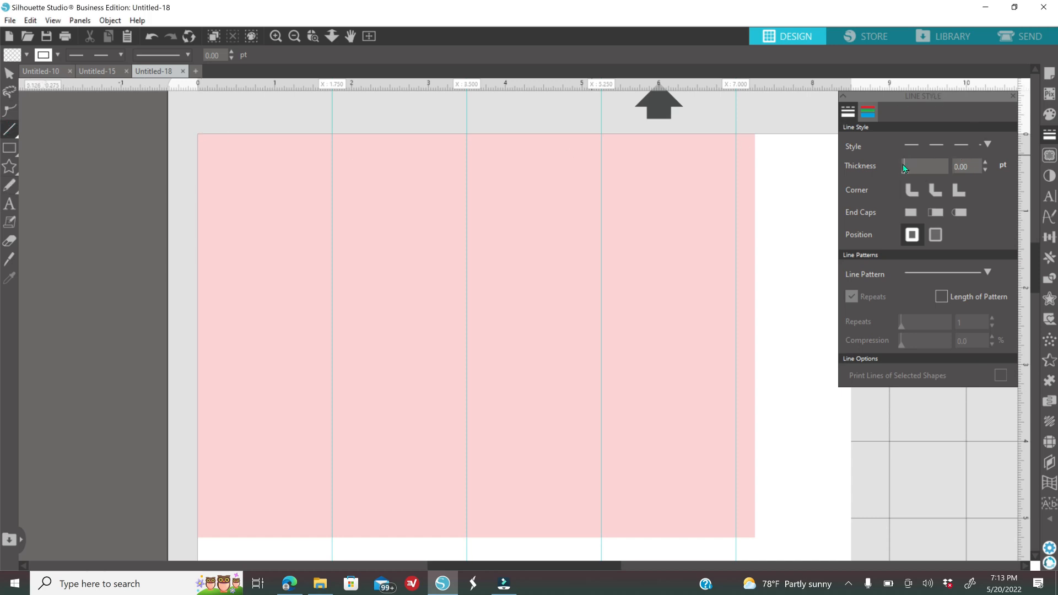
pyautogui.click(909, 168)
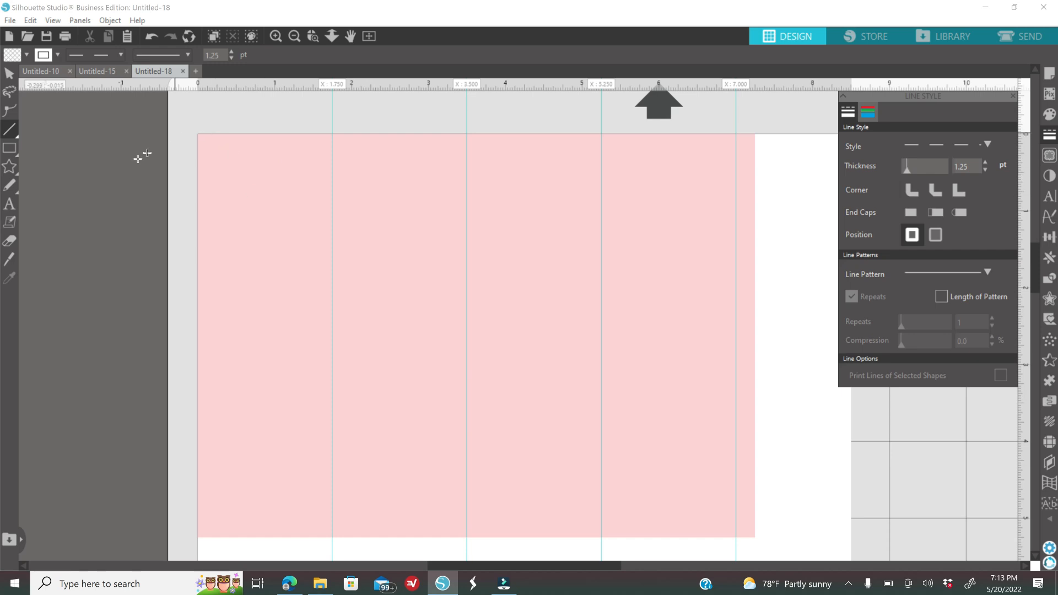
pyautogui.moveTo(185, 115); pyautogui.dragTo(331, 540)
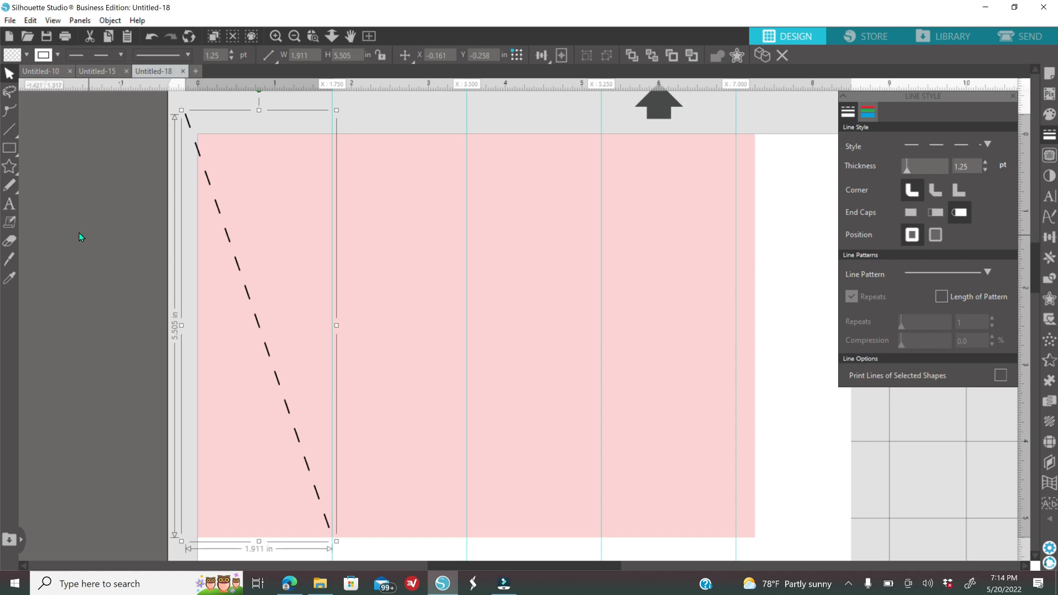
# Duplicate the dashed diagonal and place the copy in the third panel, sloping from the X 3.500 guide to the foot of the X 5.250 guide
pyautogui.rightClick(124, 172)
pyautogui.click(161, 265)
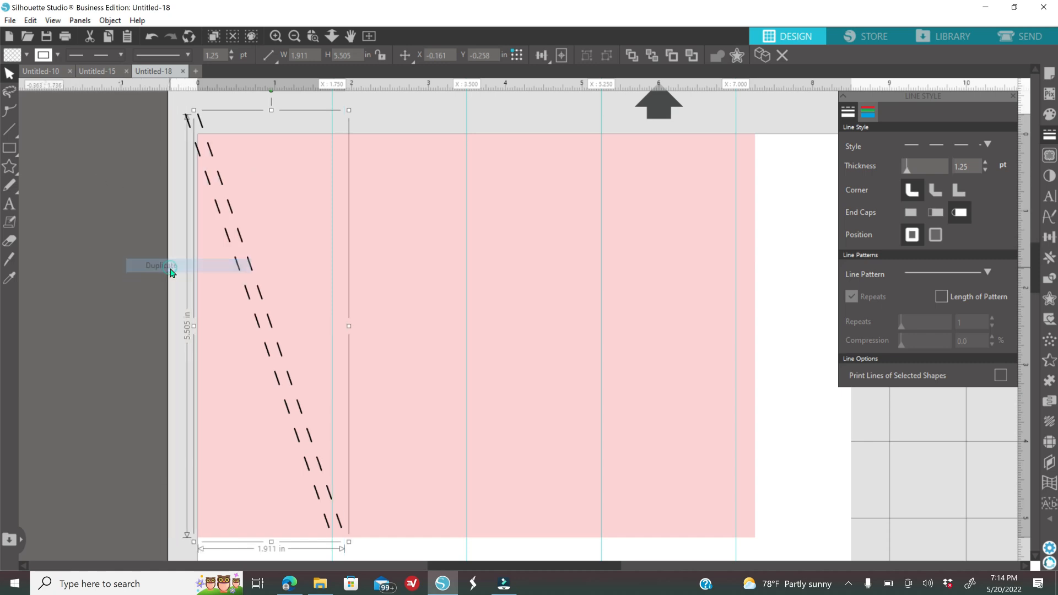
pyautogui.moveTo(201, 128); pyautogui.dragTo(463, 136)
# Duplicate the third panel's diagonal, flip the copy horizontally and place it between the X 5.250 and X 7.000 guides
pyautogui.rightClick(43, 226)
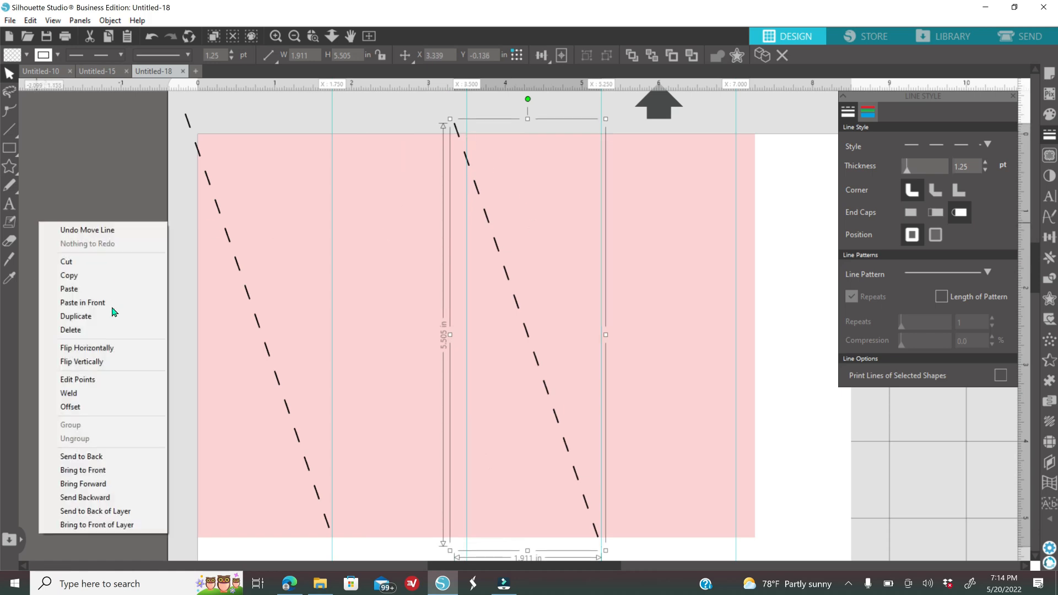
pyautogui.click(97, 315)
pyautogui.rightClick(99, 281)
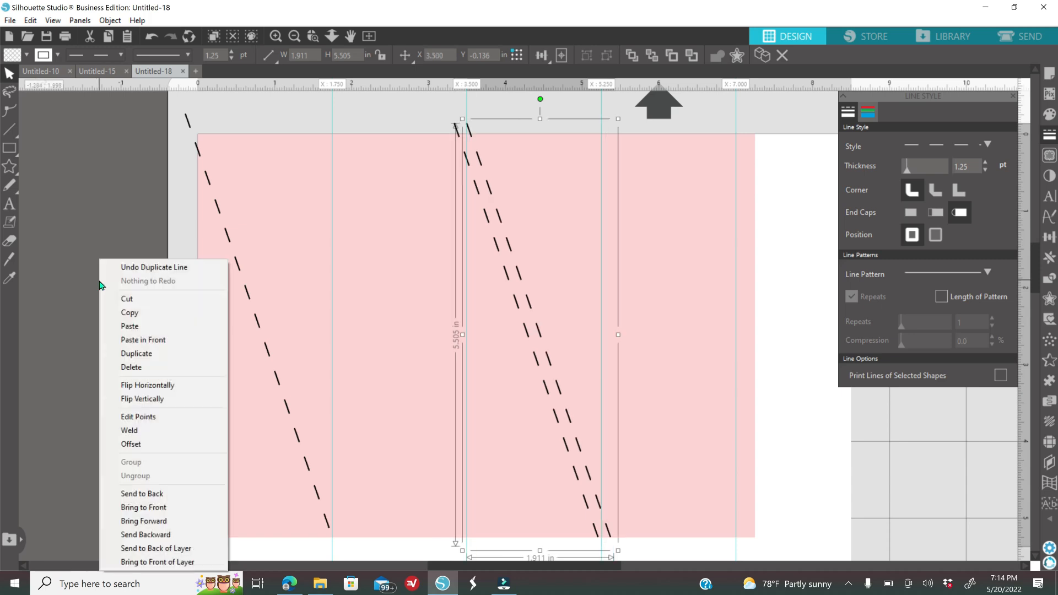
pyautogui.click(150, 385)
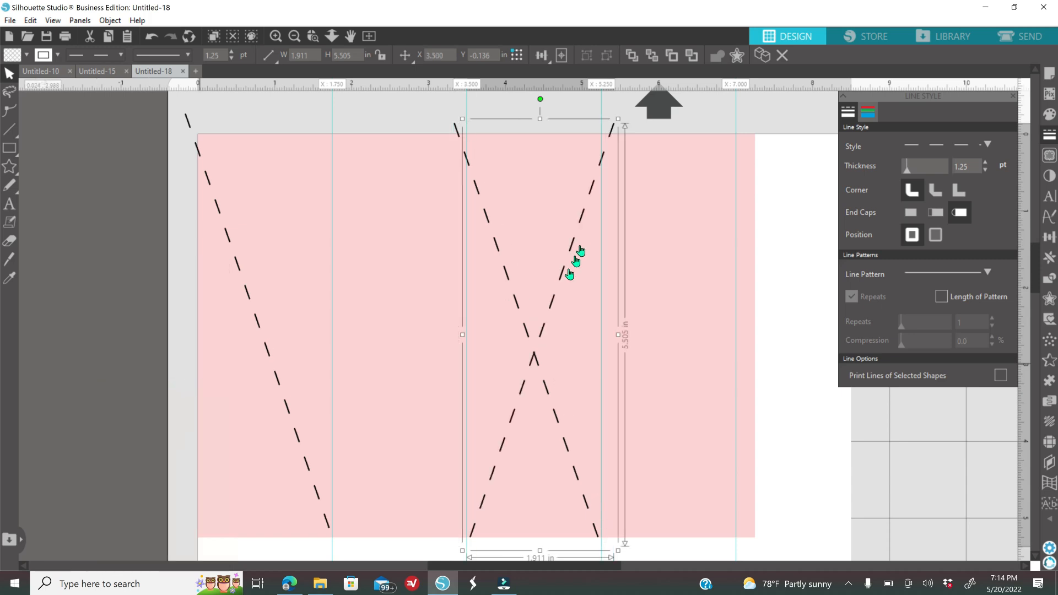
pyautogui.moveTo(623, 239); pyautogui.dragTo(712, 241)
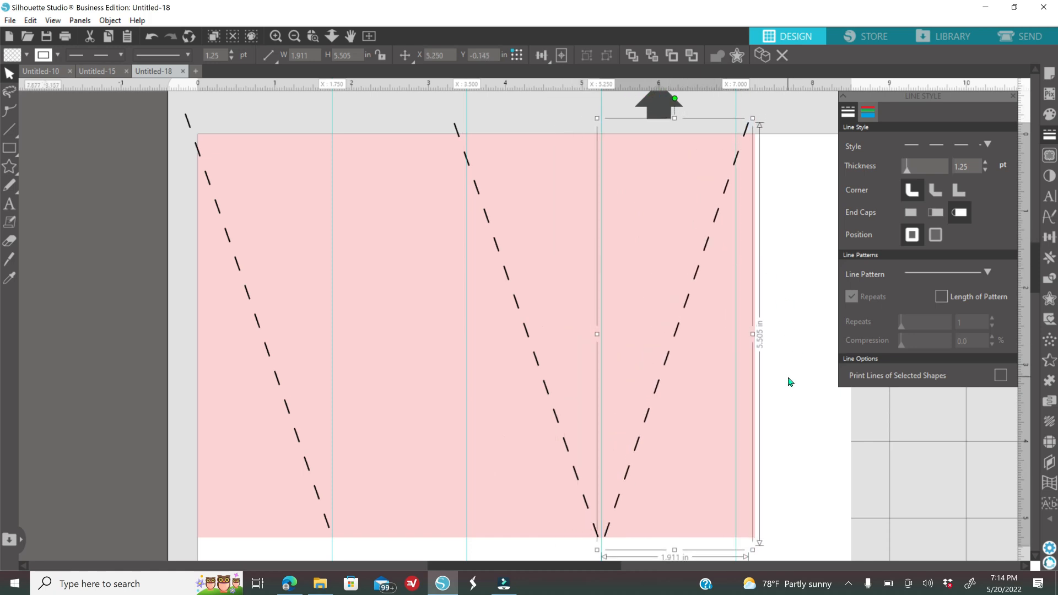
# Duplicate the flipped diagonal and place the copy in the second panel between the X 1.750 and X 3.500 guides
pyautogui.rightClick(790, 384)
pyautogui.click(810, 168)
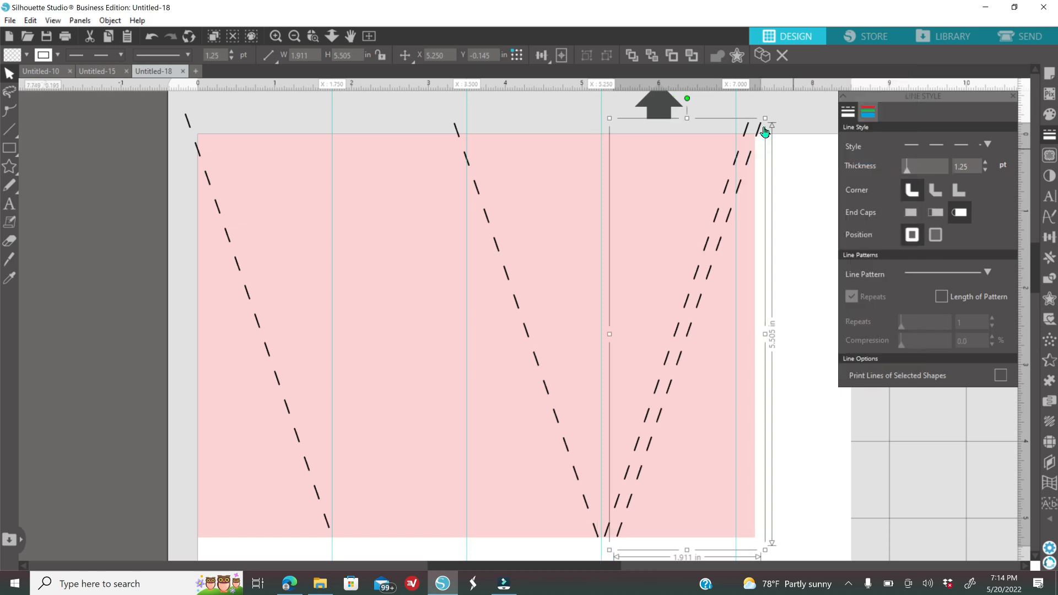
pyautogui.moveTo(764, 133); pyautogui.dragTo(471, 136)
# Shorten the first, third and fourth diagonals at their upper ends to heights of about 5.28, 5.30 and 5.35 in, near the rectangle's top edge
pyautogui.click(188, 123)
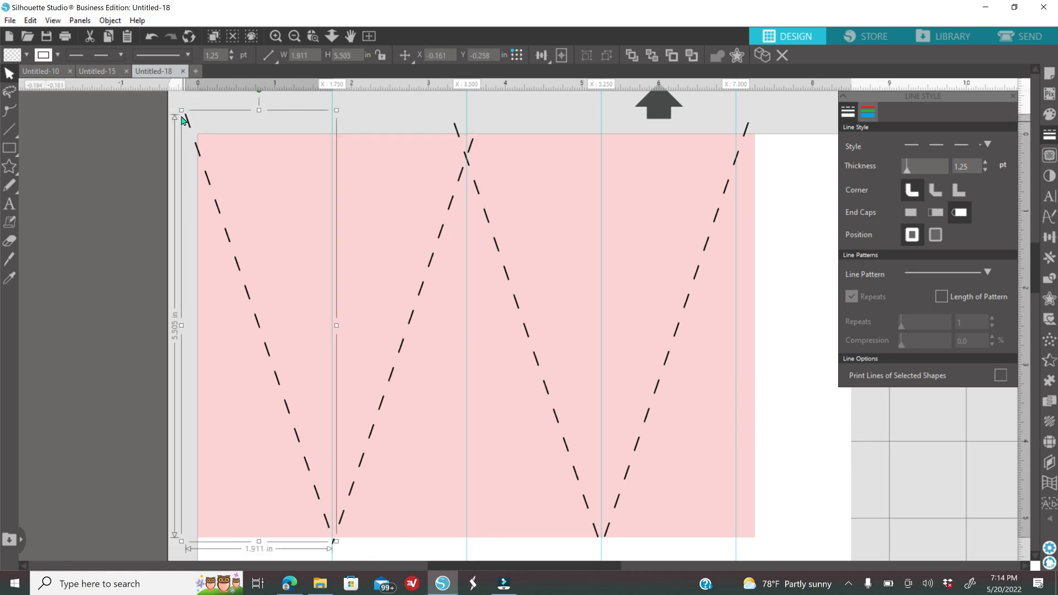
pyautogui.moveTo(189, 117); pyautogui.dragTo(210, 127)
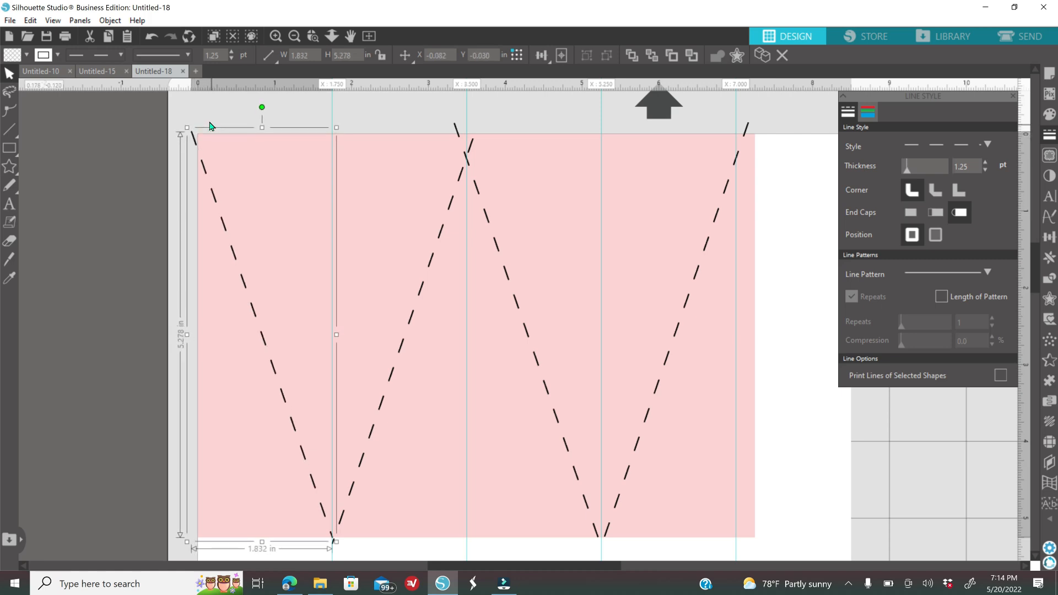
pyautogui.click(456, 130)
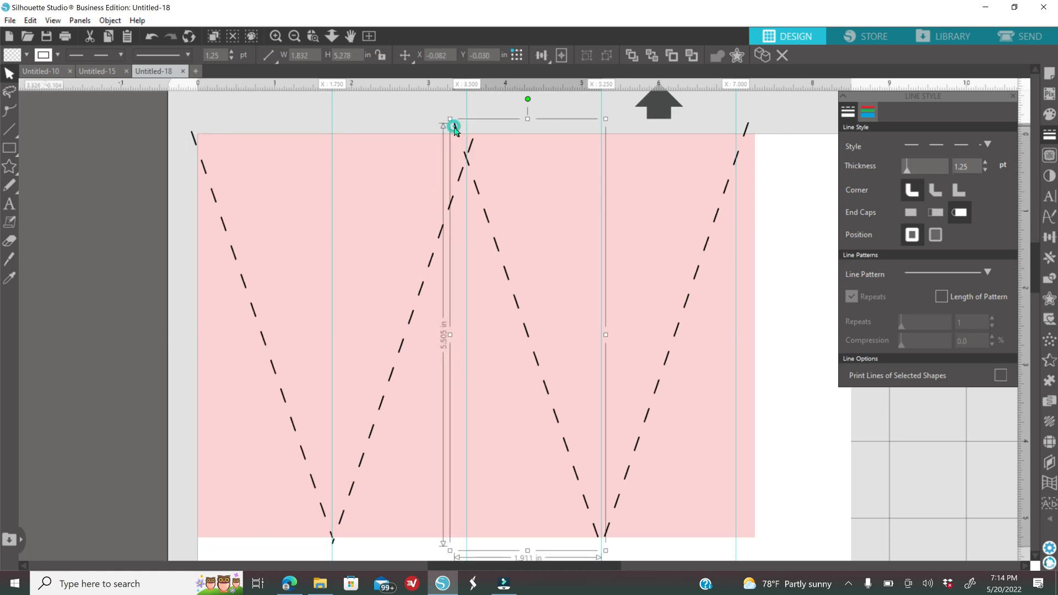
pyautogui.moveTo(449, 119); pyautogui.dragTo(466, 140)
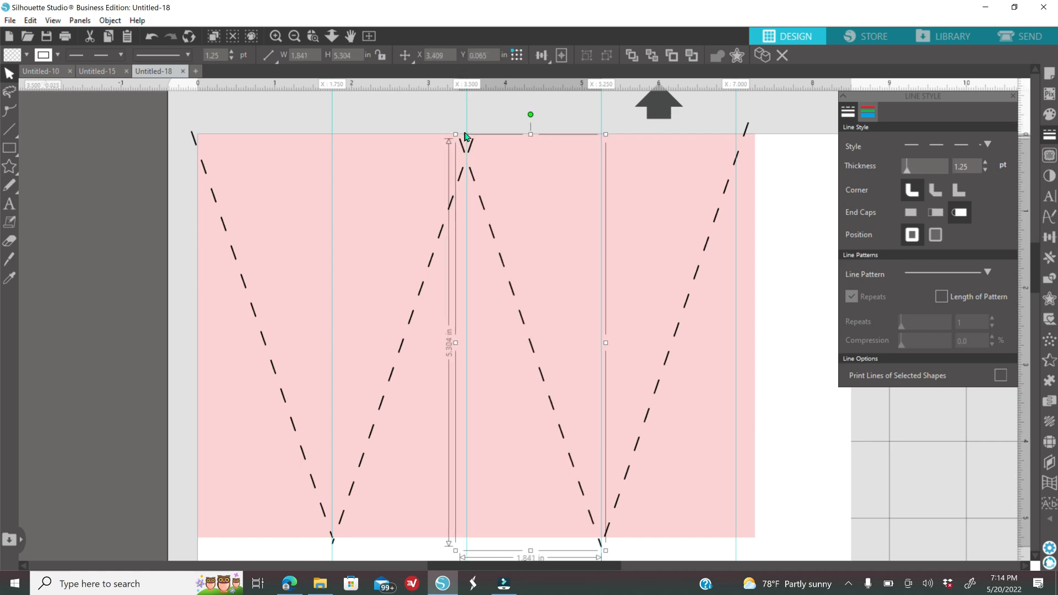
pyautogui.click(759, 127)
pyautogui.moveTo(753, 119); pyautogui.dragTo(745, 136)
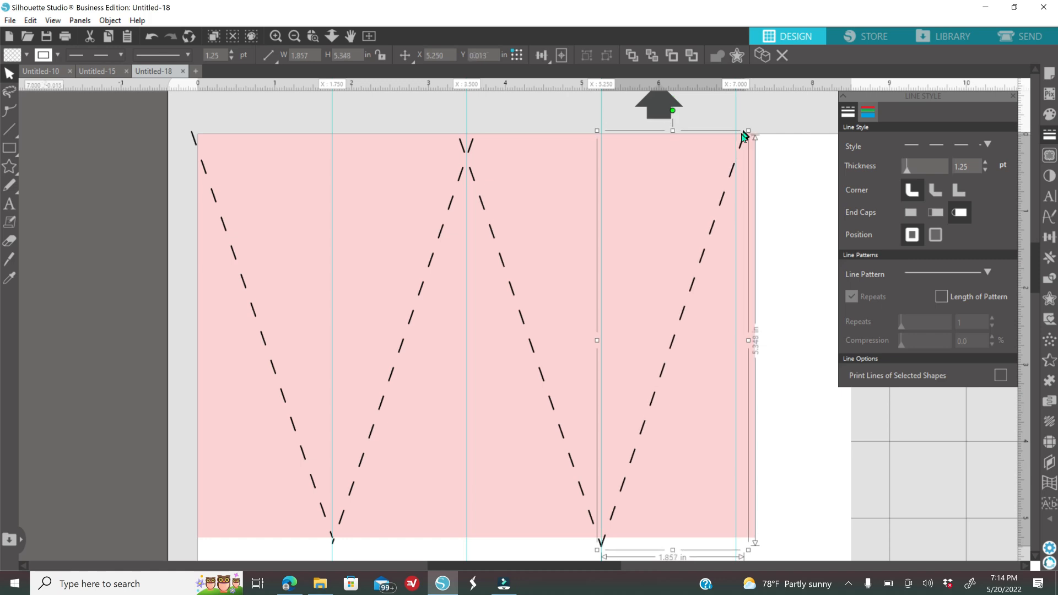
pyautogui.click(798, 186)
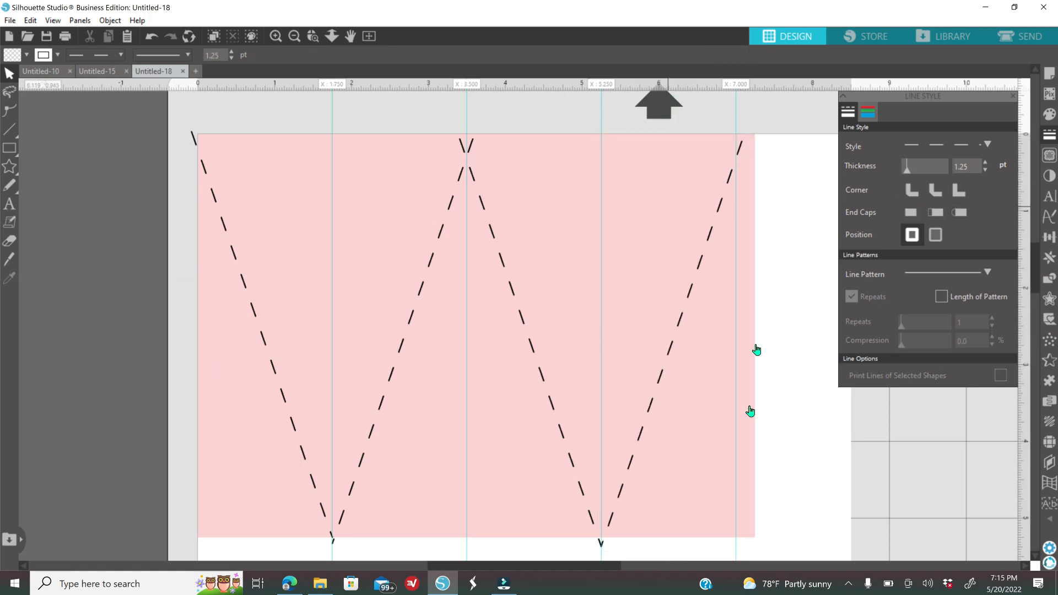
# Draw a vertical dashed line along the X 7.000 guide from the last diagonal's upper end to the rectangle's lower edge
pyautogui.click(293, 36)
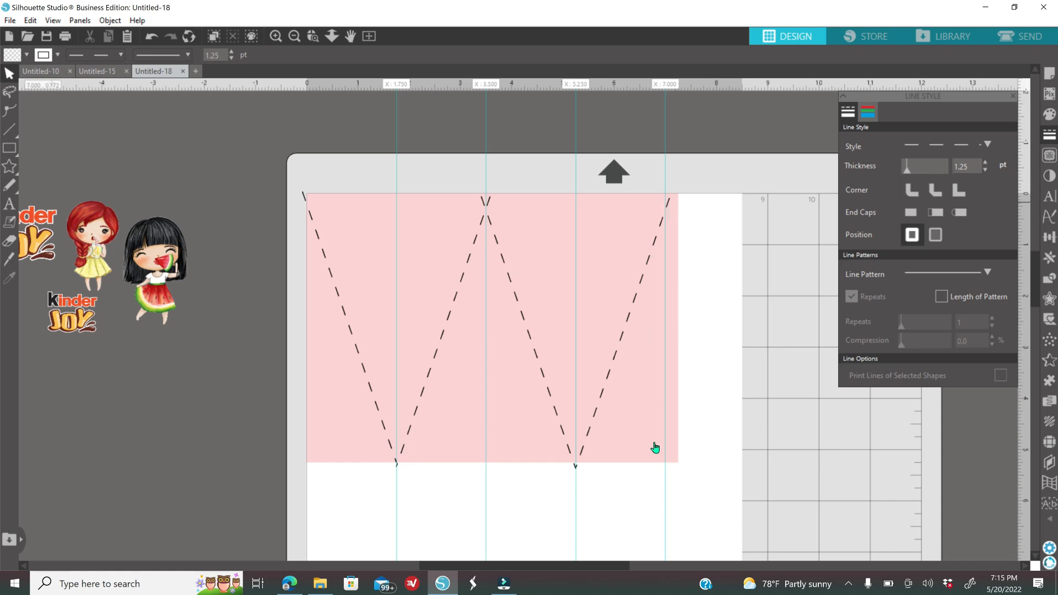
pyautogui.click(10, 130)
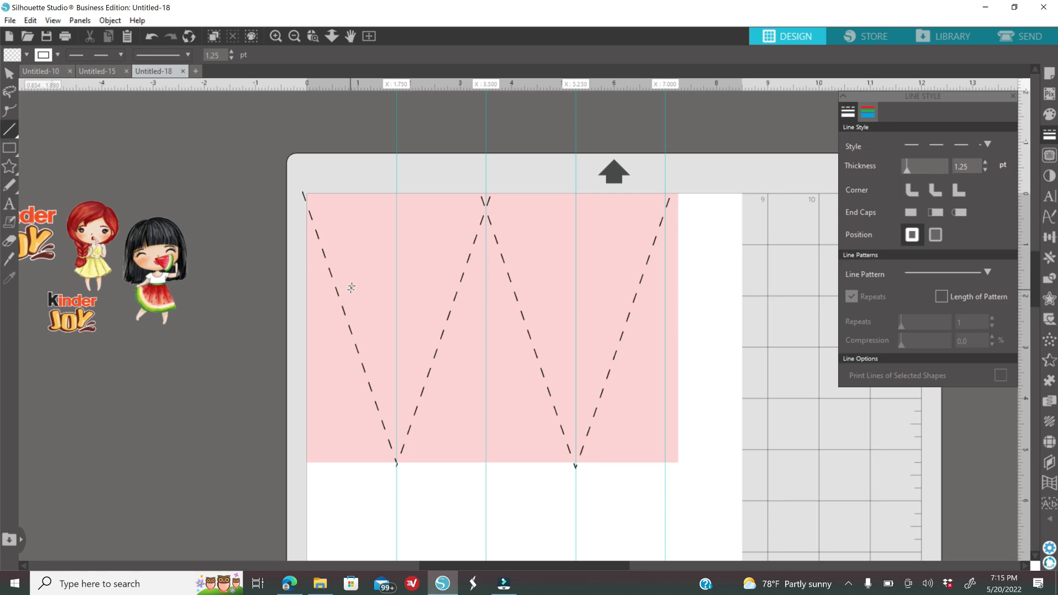
pyautogui.moveTo(233, 158)
pyautogui.mouseDown()
pyautogui.moveTo(230, 295)
pyautogui.moveTo(204, 407)
pyautogui.moveTo(432, 430)
pyautogui.moveTo(626, 425)
pyautogui.moveTo(659, 432)
pyautogui.moveTo(667, 458)
pyautogui.mouseUp()
pyautogui.click(738, 323)
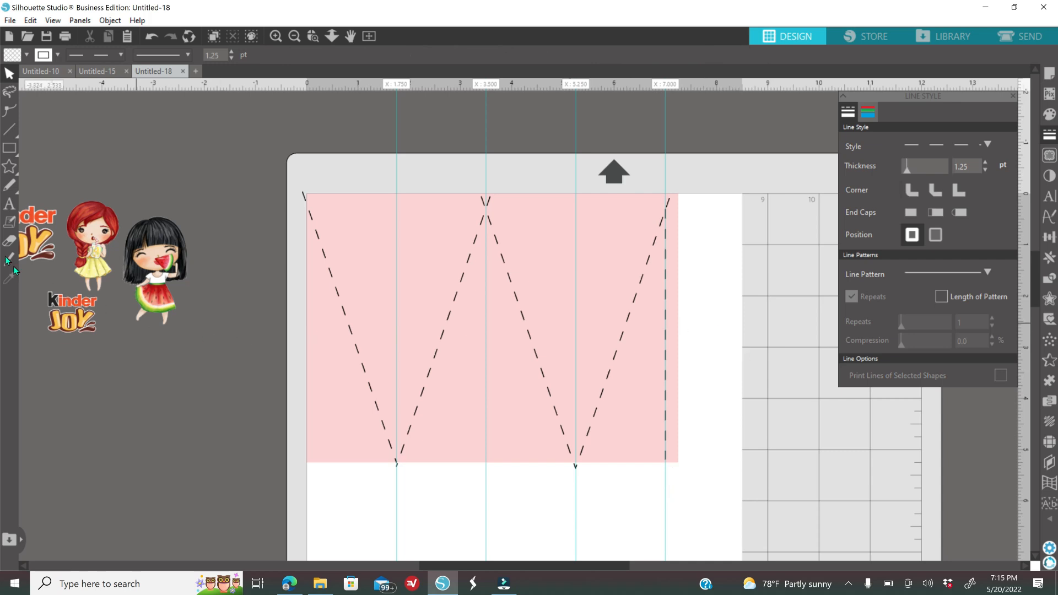
# Add the text GLUE beside the template and fill it black
pyautogui.click(10, 205)
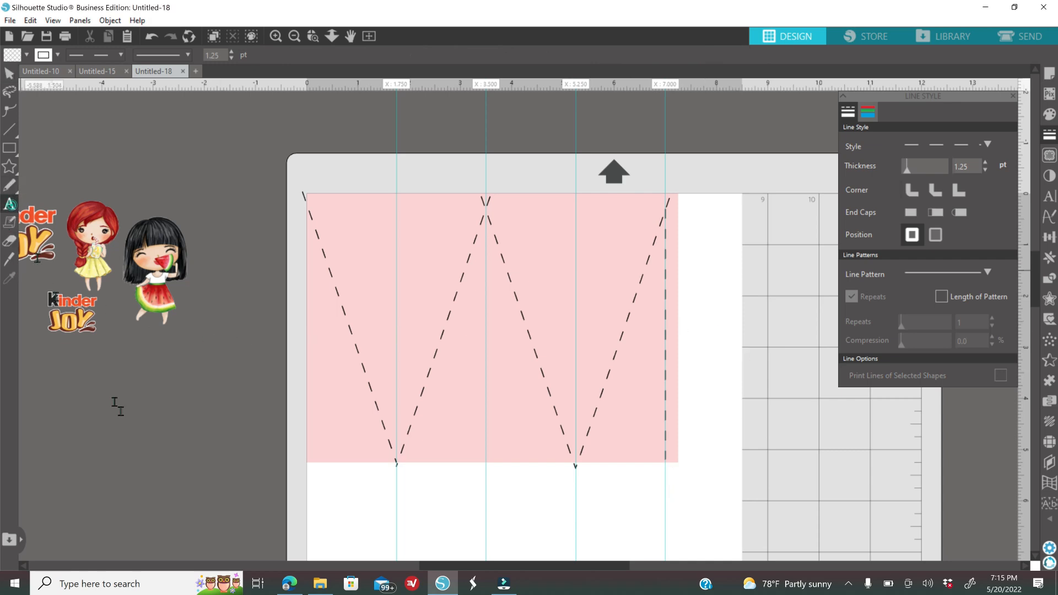
pyautogui.click(203, 437)
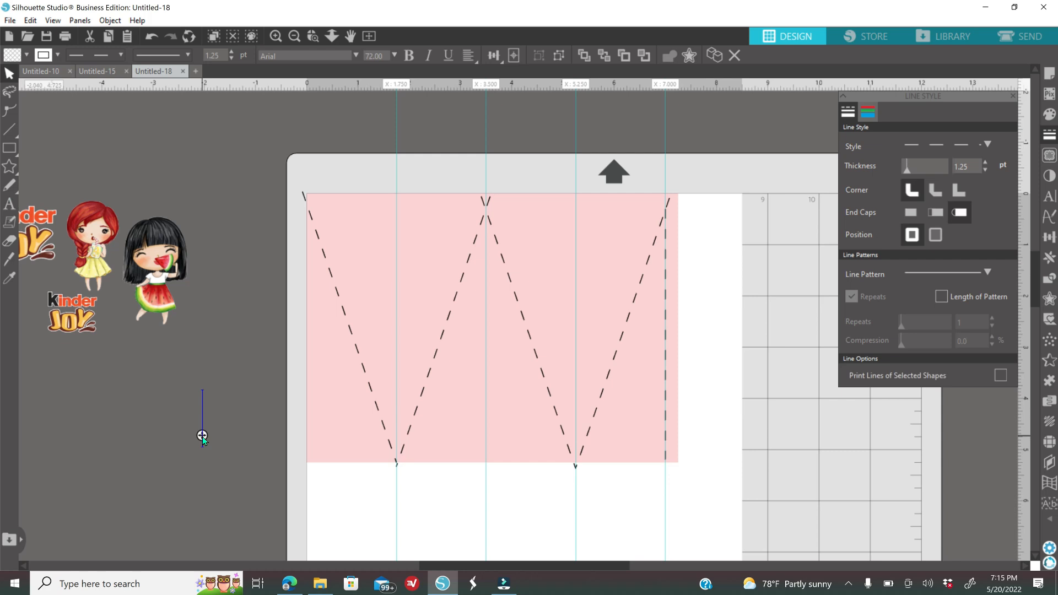
pyautogui.write('GLUE')
pyautogui.click(283, 420)
pyautogui.click(946, 145)
pyautogui.click(944, 162)
pyautogui.click(866, 112)
pyautogui.click(847, 140)
pyautogui.click(1049, 114)
pyautogui.click(859, 140)
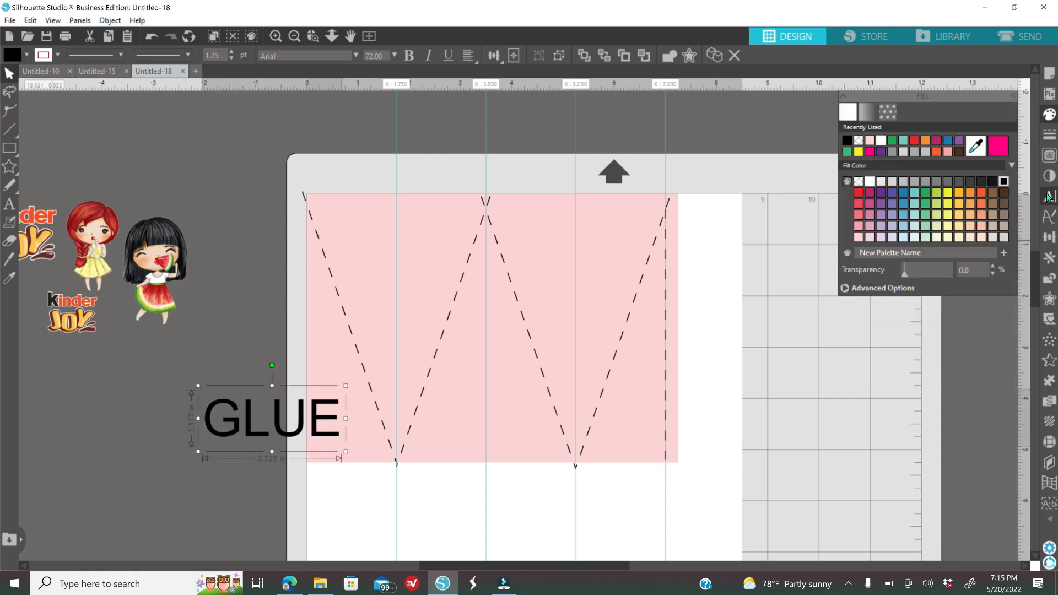
# Set the GLUE text's font to Arial Rounded MT Bold
pyautogui.click(1049, 196)
pyautogui.click(902, 241)
pyautogui.scroll(-3, 888, 276)
pyautogui.scroll(-3, 887, 276)
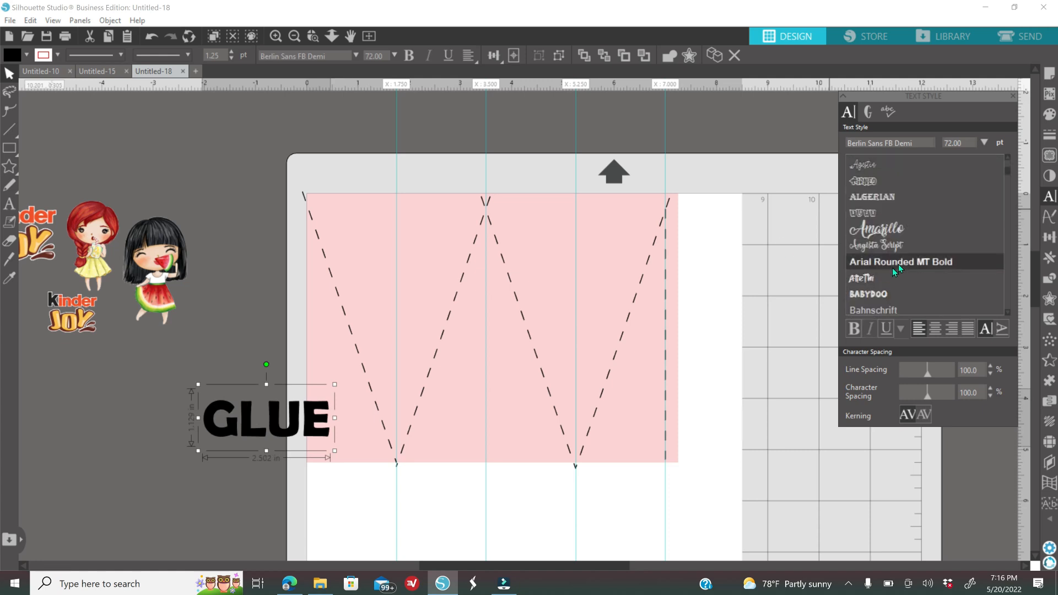
pyautogui.click(901, 262)
# Shrink the GLUE text to about 0.5 in long, rotate it 90° clockwise and place it on the strip beside the vertical dashed line
pyautogui.moveTo(269, 364); pyautogui.dragTo(329, 417)
pyautogui.moveTo(308, 496); pyautogui.dragTo(260, 376)
pyautogui.moveTo(543, 364); pyautogui.dragTo(675, 352)
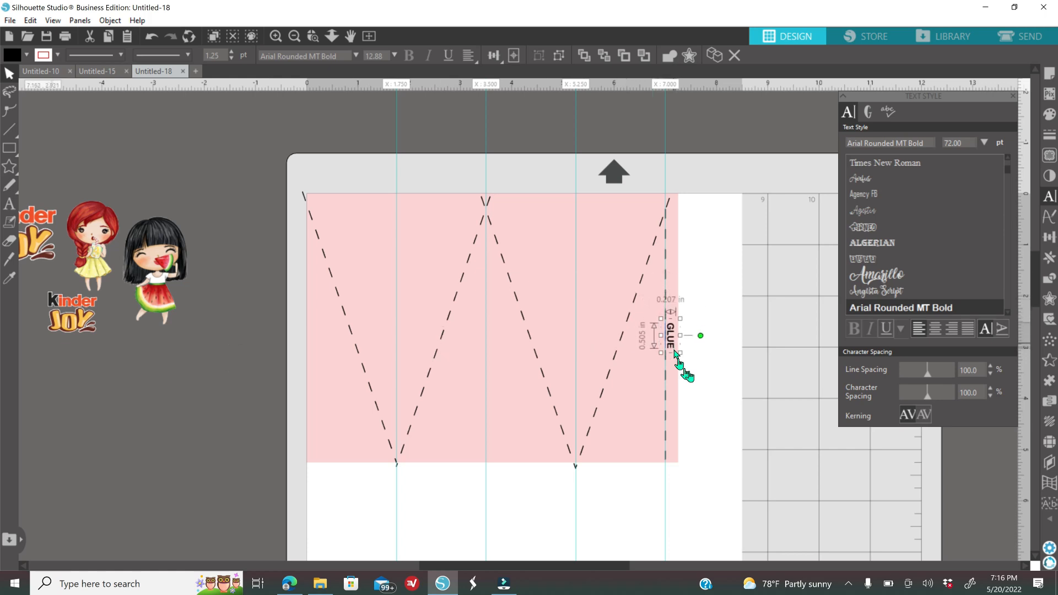
# Nudge the GLUE label slightly right so it sits between the vertical dashed line and the pink rectangle's edge
pyautogui.click(722, 384)
pyautogui.click(674, 346)
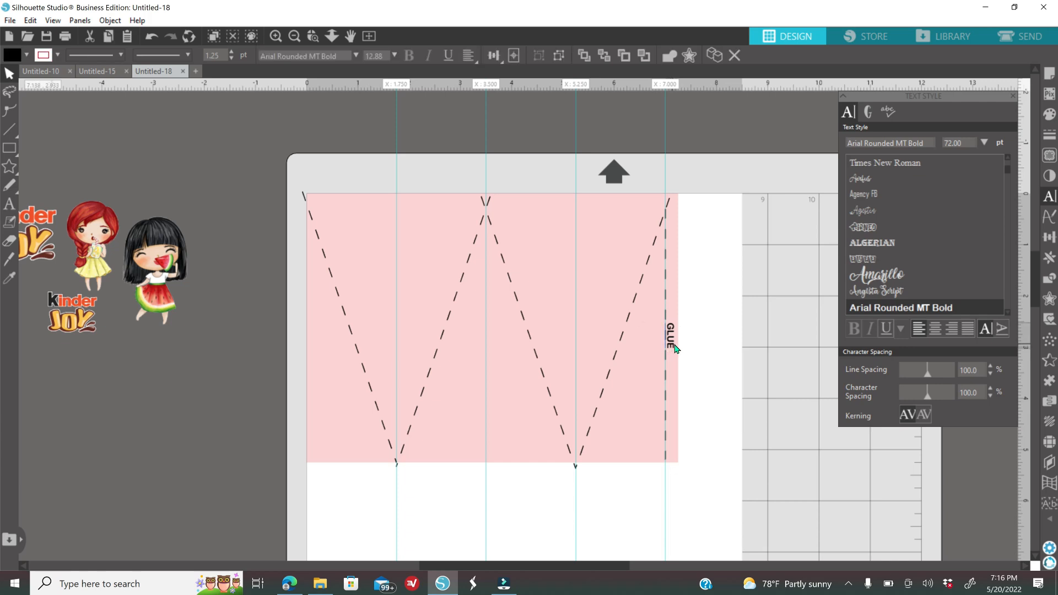
pyautogui.click(719, 350)
pyautogui.moveTo(676, 351); pyautogui.dragTo(677, 351)
pyautogui.click(674, 353)
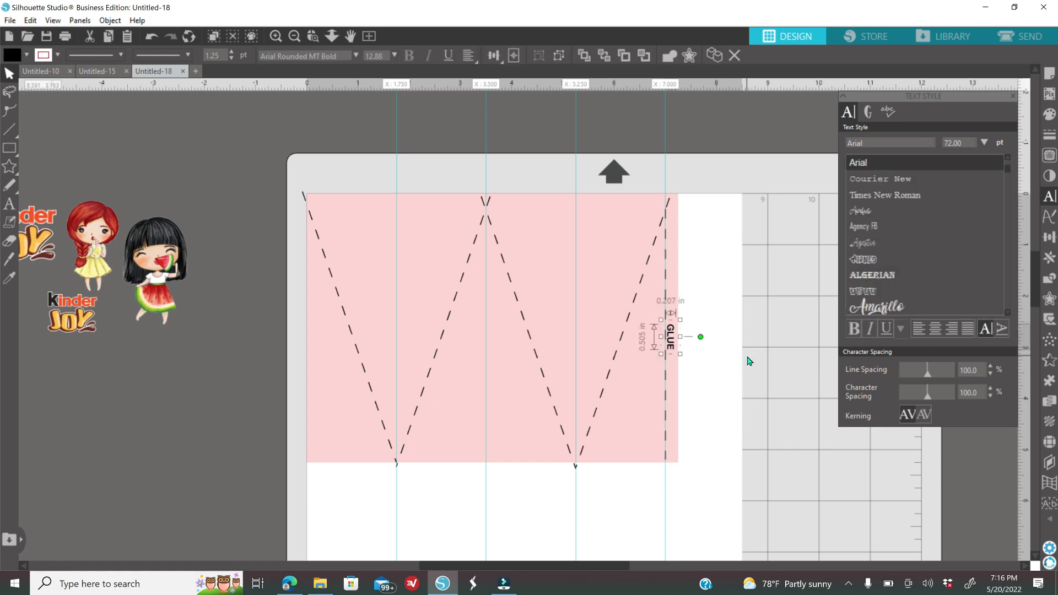
pyautogui.press('Right')
pyautogui.click(750, 361)
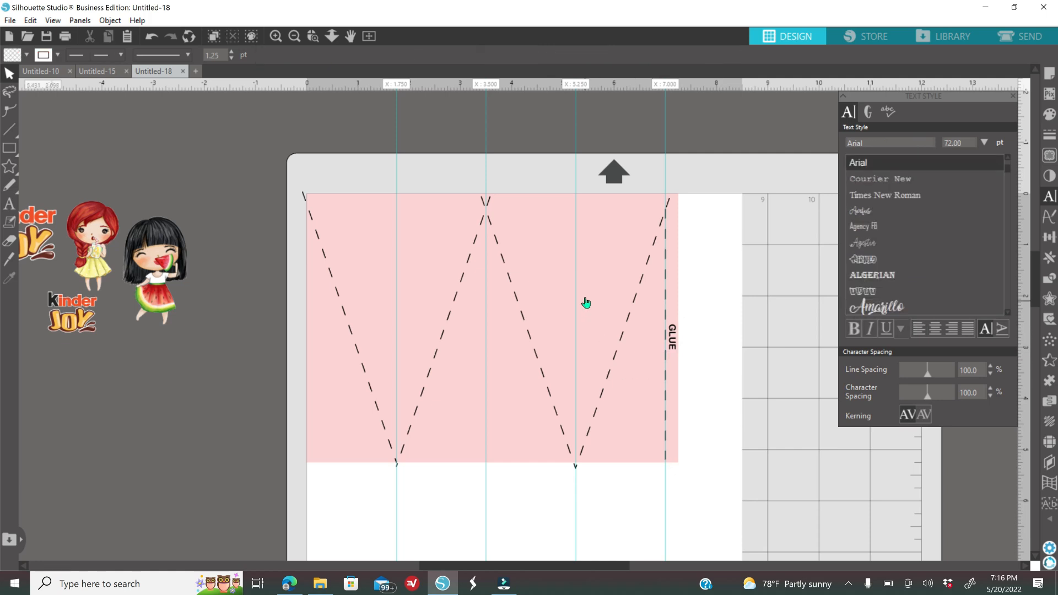
# Delete all guides from the page
pyautogui.rightClick(665, 126)
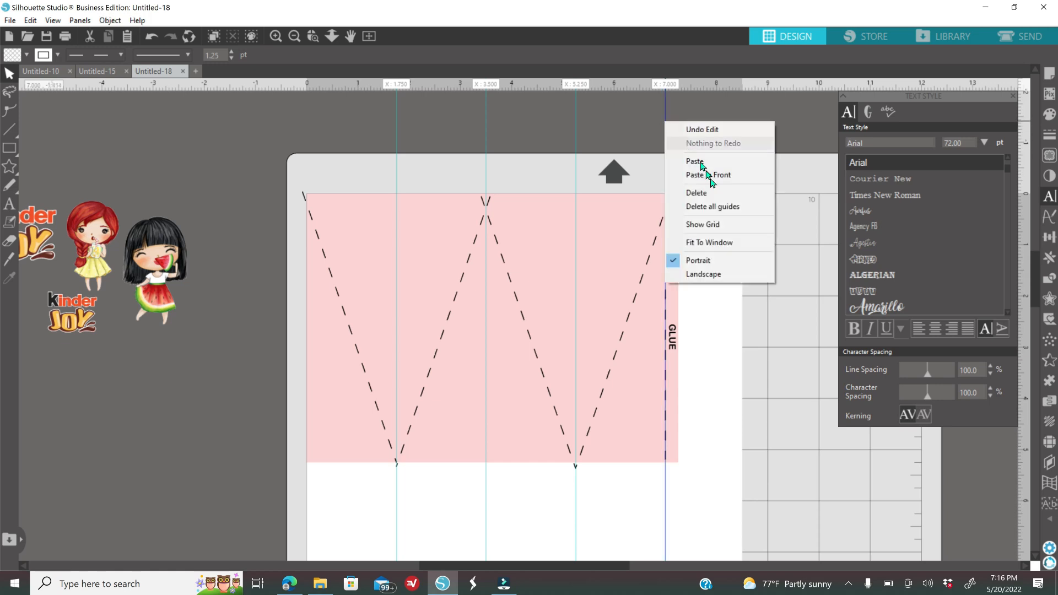
pyautogui.click(716, 206)
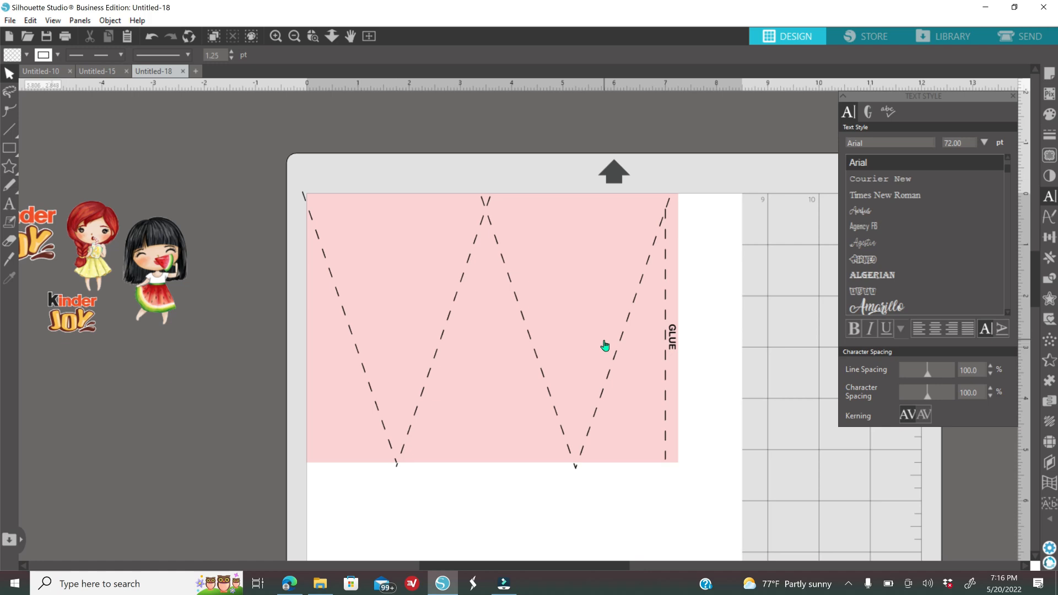
# Group the four dashed diagonals without the rectangle or GLUE label, then test-move the group and undo the move
pyautogui.moveTo(277, 141); pyautogui.dragTo(681, 371)
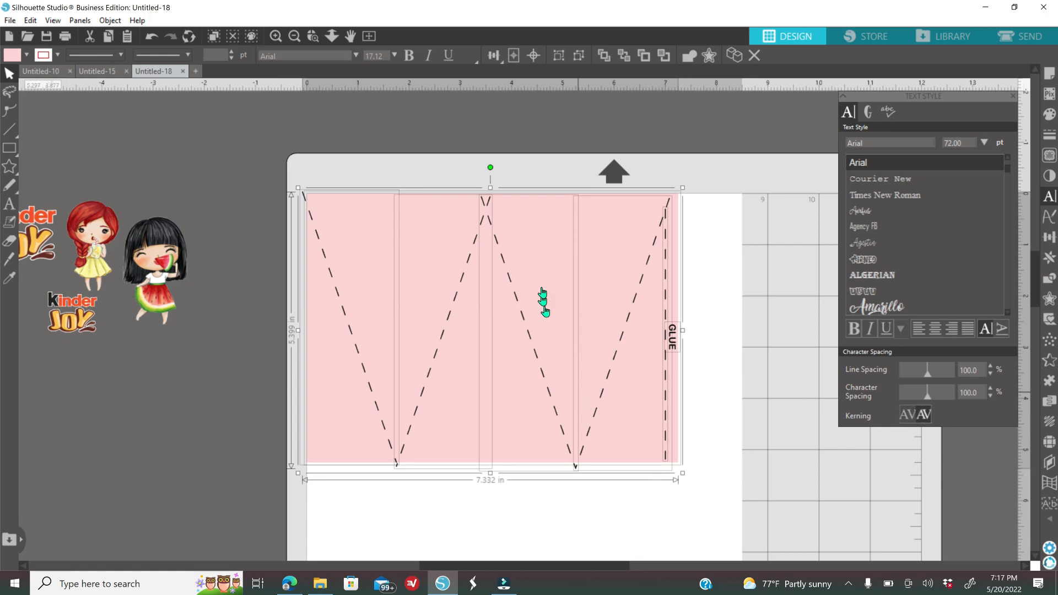
pyautogui.keyDown('shift'); pyautogui.click(543, 253); pyautogui.keyUp('shift')
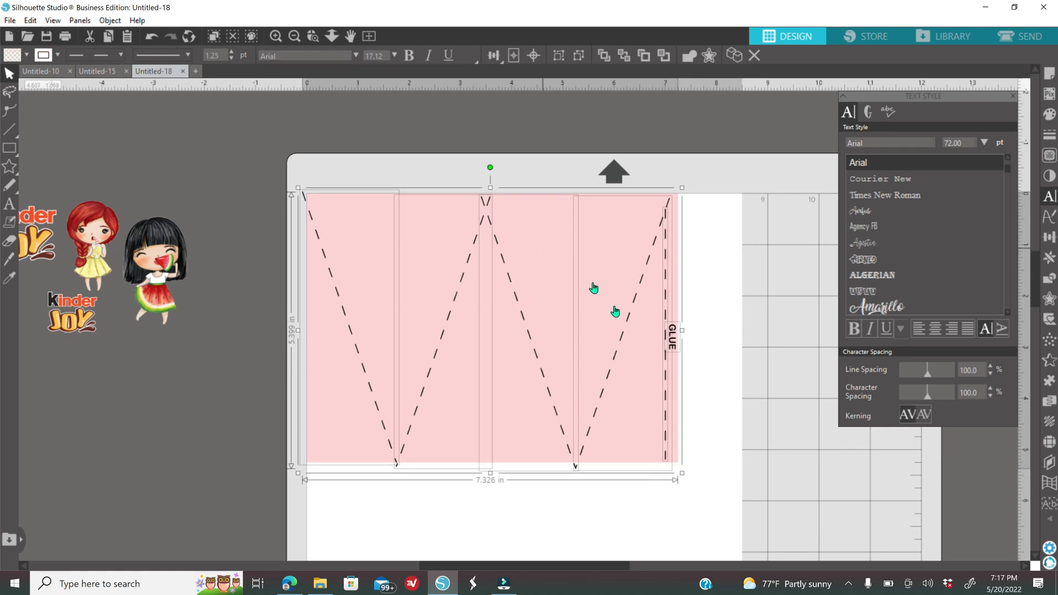
pyautogui.keyDown('shift'); pyautogui.click(673, 347); pyautogui.keyUp('shift')
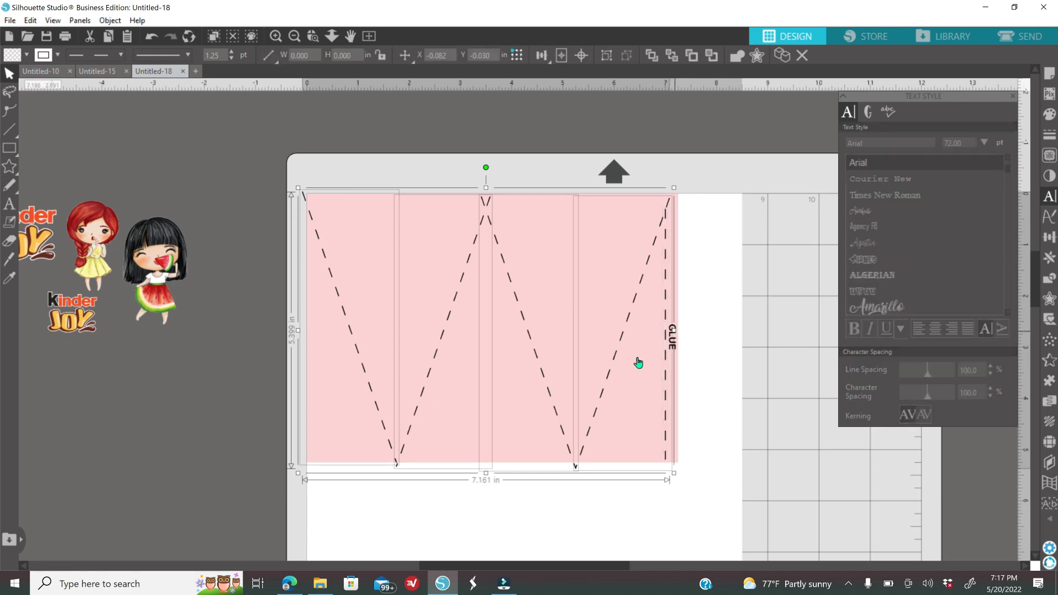
pyautogui.rightClick(754, 271)
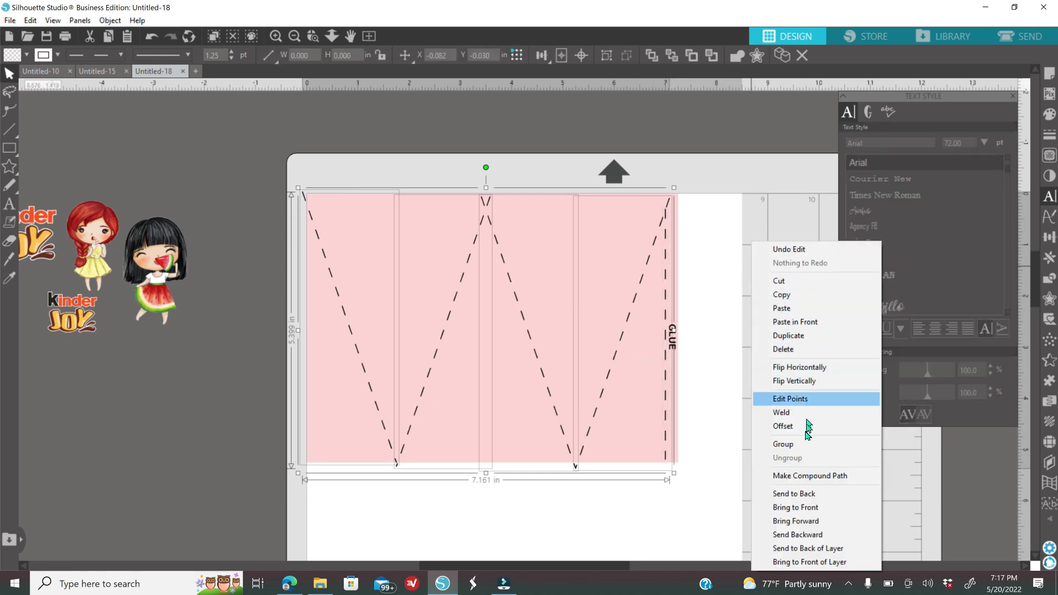
pyautogui.click(799, 444)
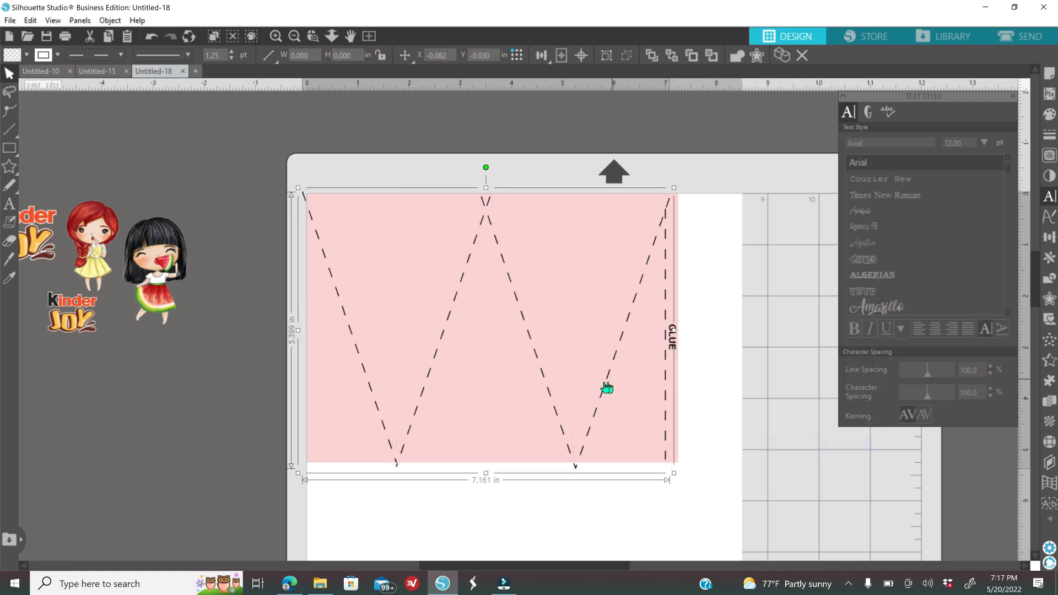
pyautogui.moveTo(600, 402); pyautogui.dragTo(502, 408)
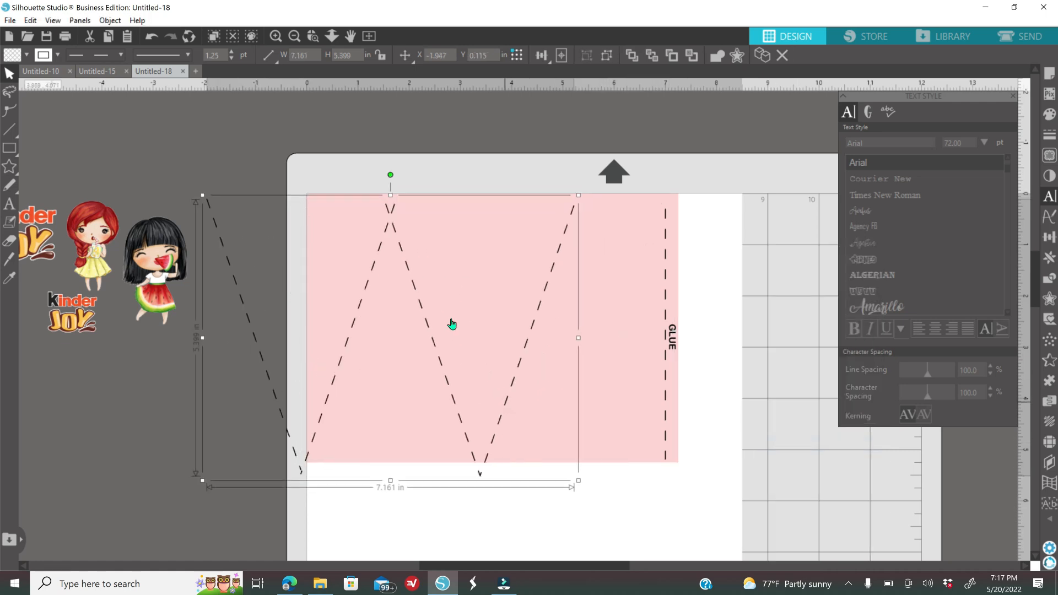
pyautogui.click(154, 38)
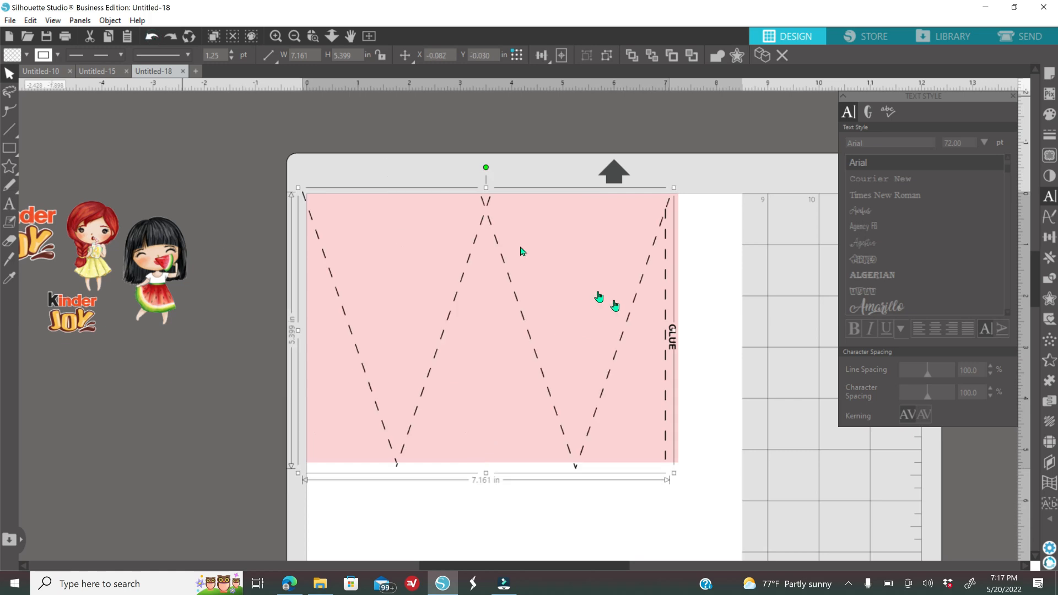
pyautogui.click(295, 37)
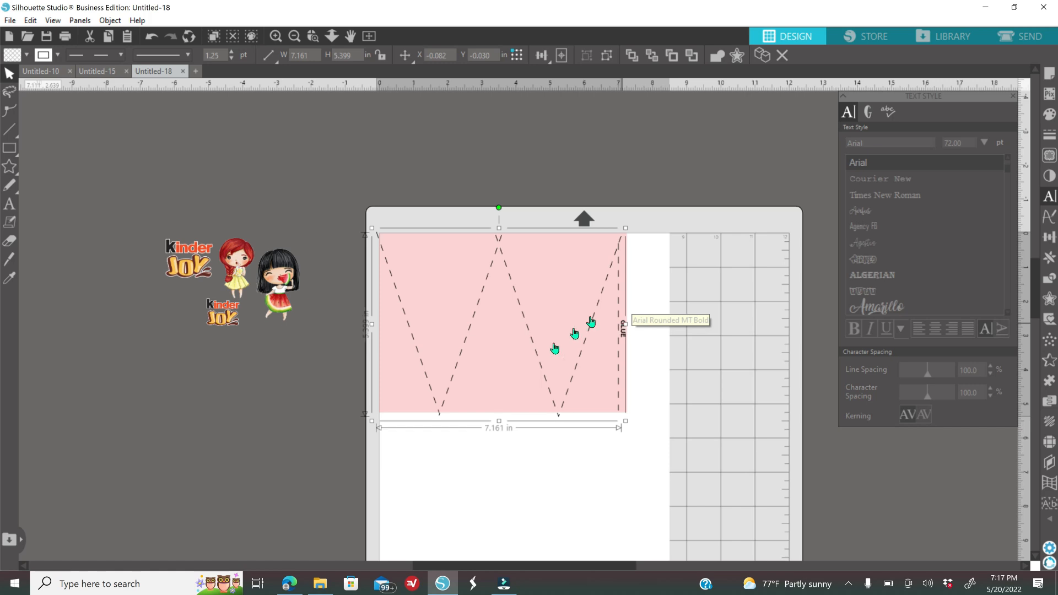
pyautogui.click(288, 585)
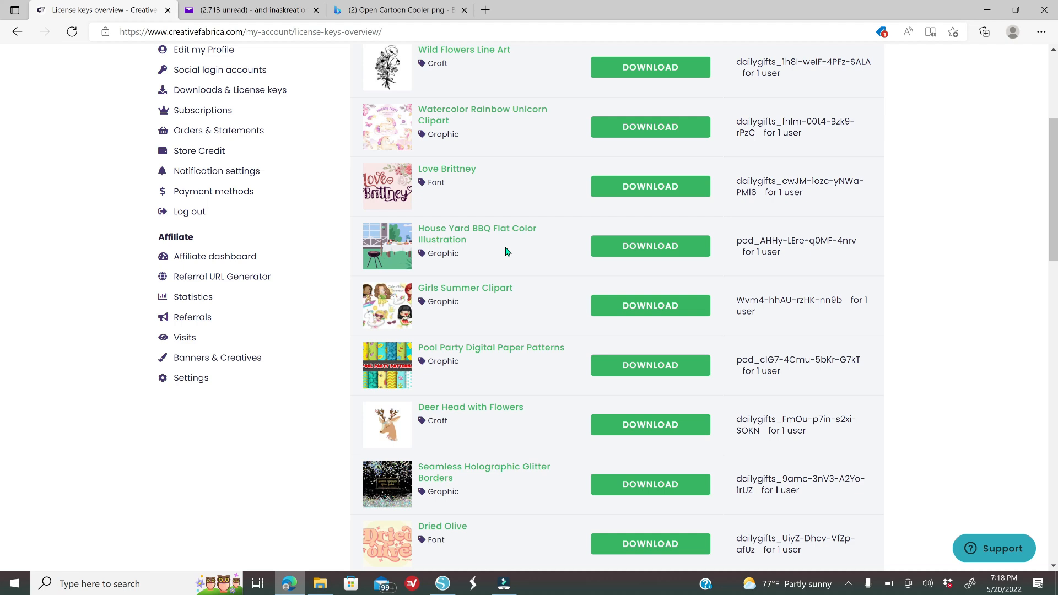
pyautogui.click(442, 586)
pyautogui.moveTo(17, 150)
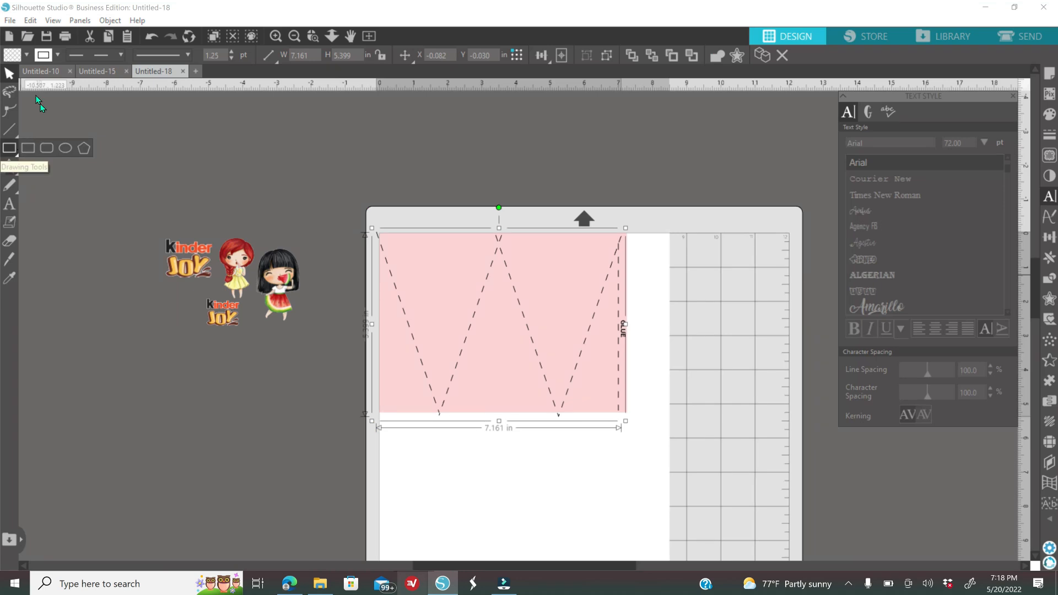
pyautogui.click(10, 21)
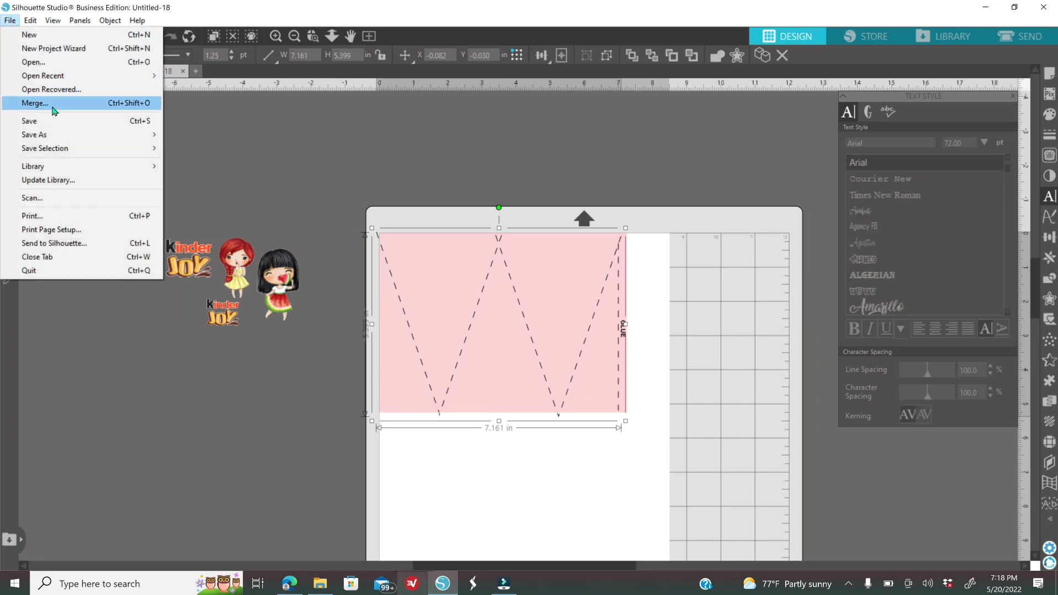
pyautogui.click(287, 169)
# Switch to File Explorer and bring the backyard BBQ picture "20-08-13 æultural tradition families 24" from the summer folder into the design
pyautogui.click(313, 589)
pyautogui.scroll(-3, 529, 271)
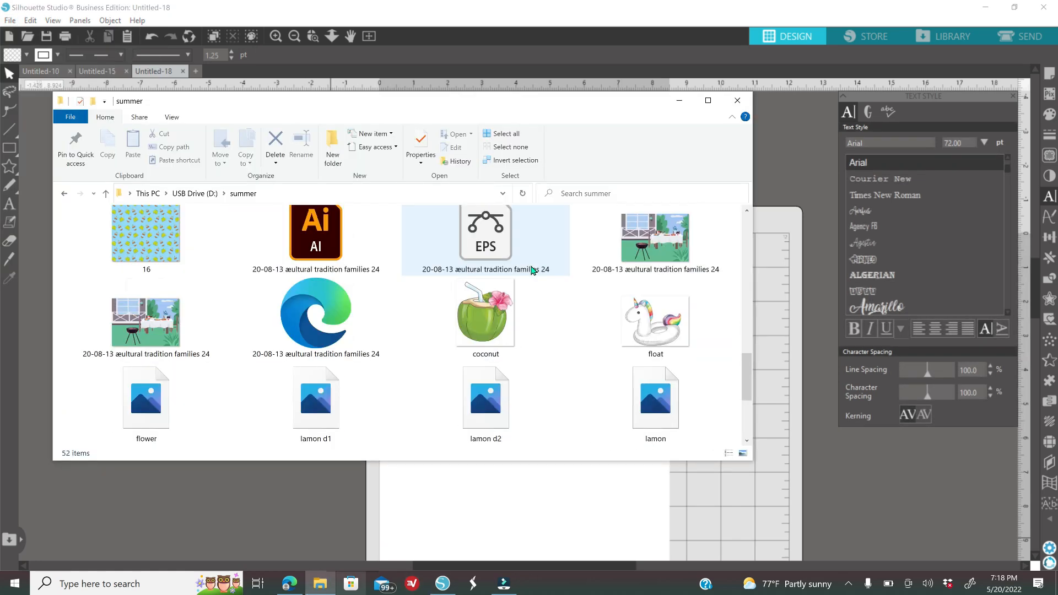
pyautogui.scroll(1, 478, 309)
pyautogui.click(656, 266)
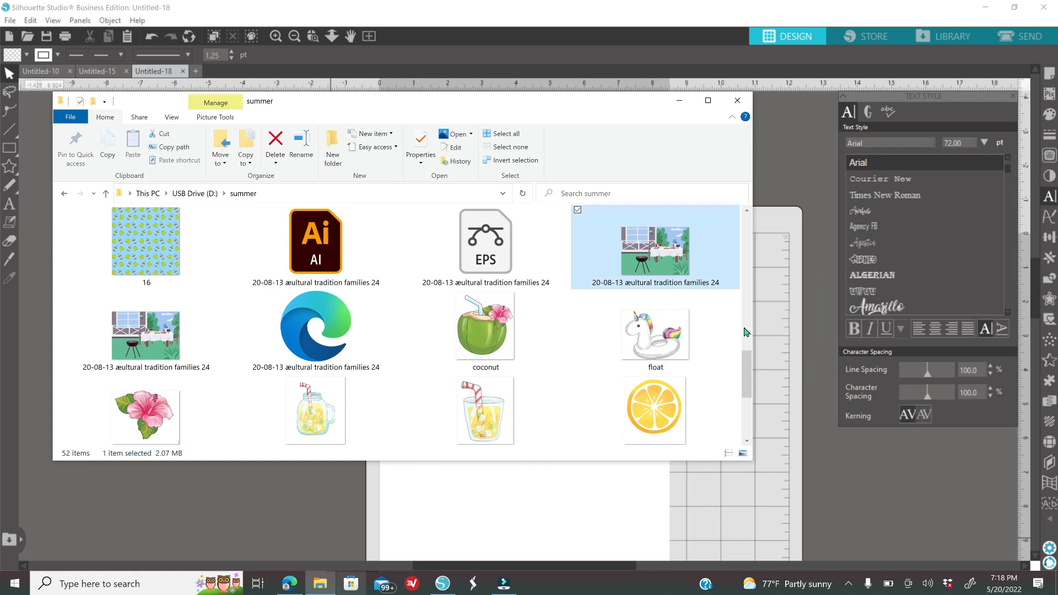
pyautogui.moveTo(698, 272); pyautogui.dragTo(791, 372)
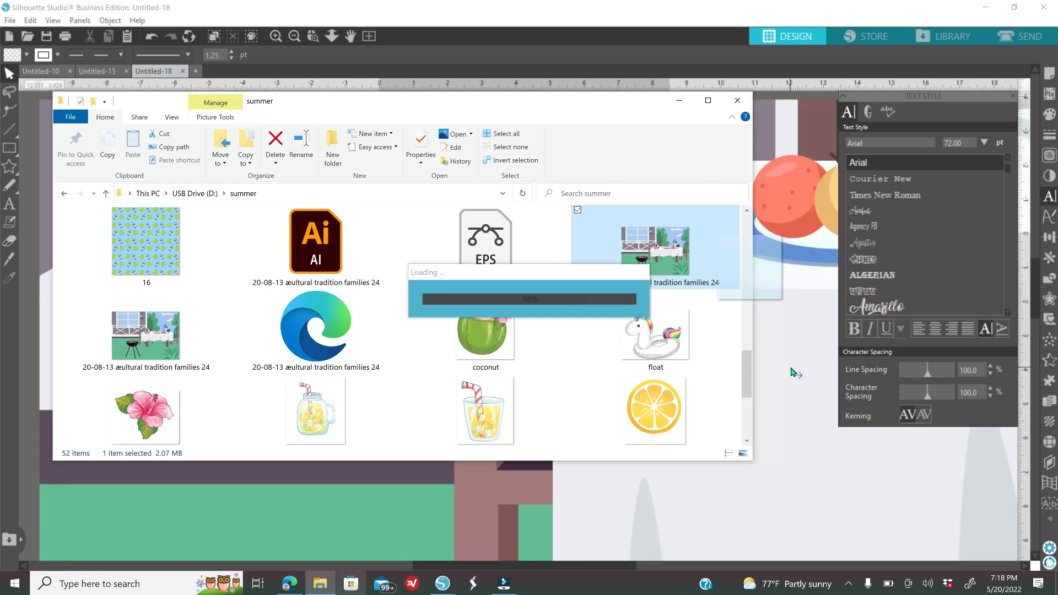
pyautogui.click(681, 105)
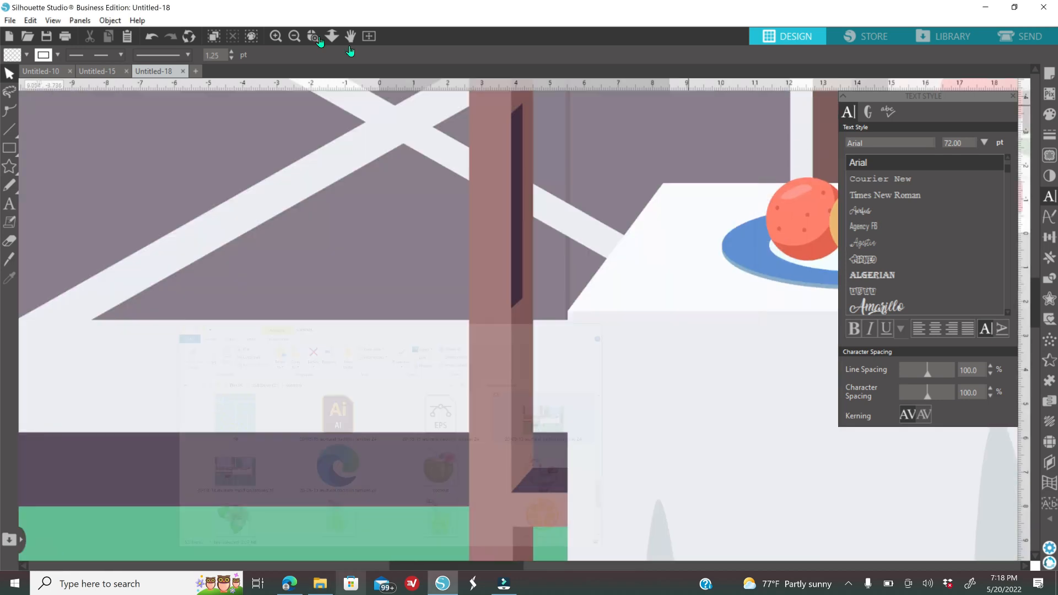
# Scale the BBQ picture down to about 14.8 x 10.46 in and position it over the pink template
pyautogui.click(294, 37)
pyautogui.click(295, 37)
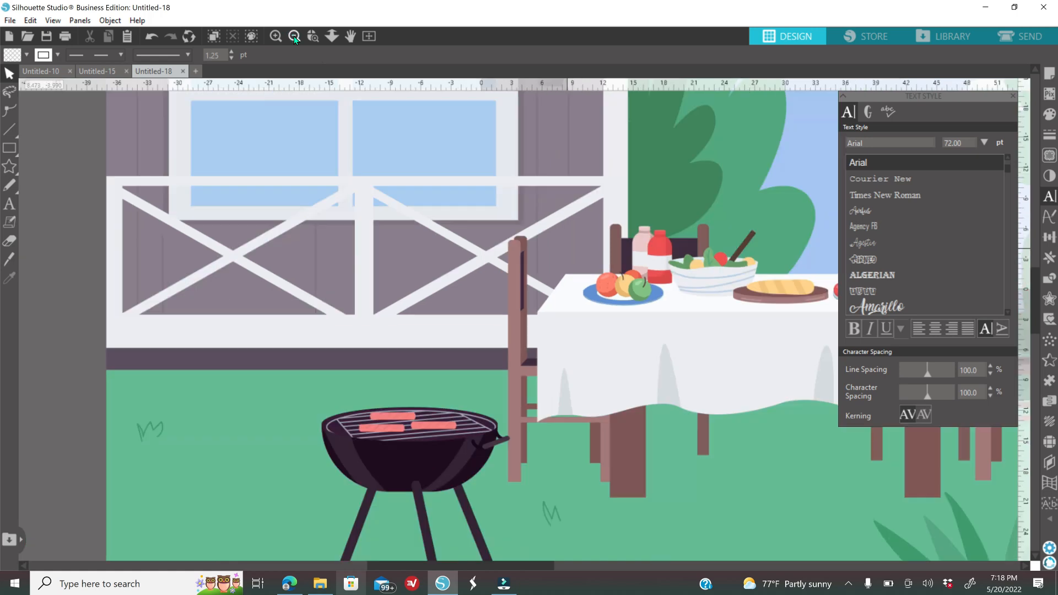
pyautogui.click(294, 36)
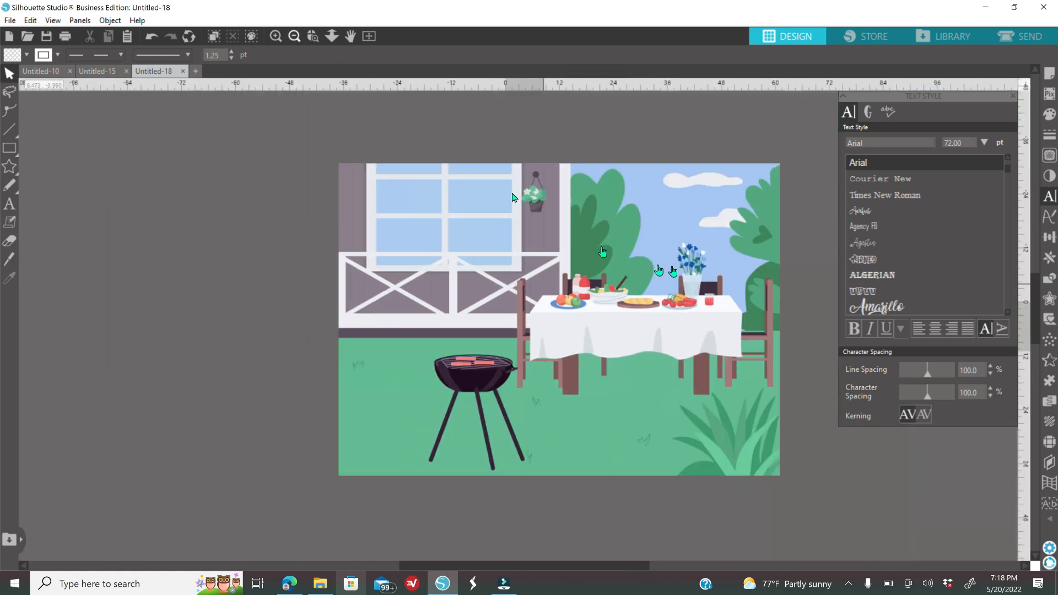
pyautogui.click(722, 226)
pyautogui.moveTo(728, 227); pyautogui.dragTo(425, 470)
pyautogui.moveTo(360, 467); pyautogui.dragTo(541, 316)
pyautogui.click(275, 37)
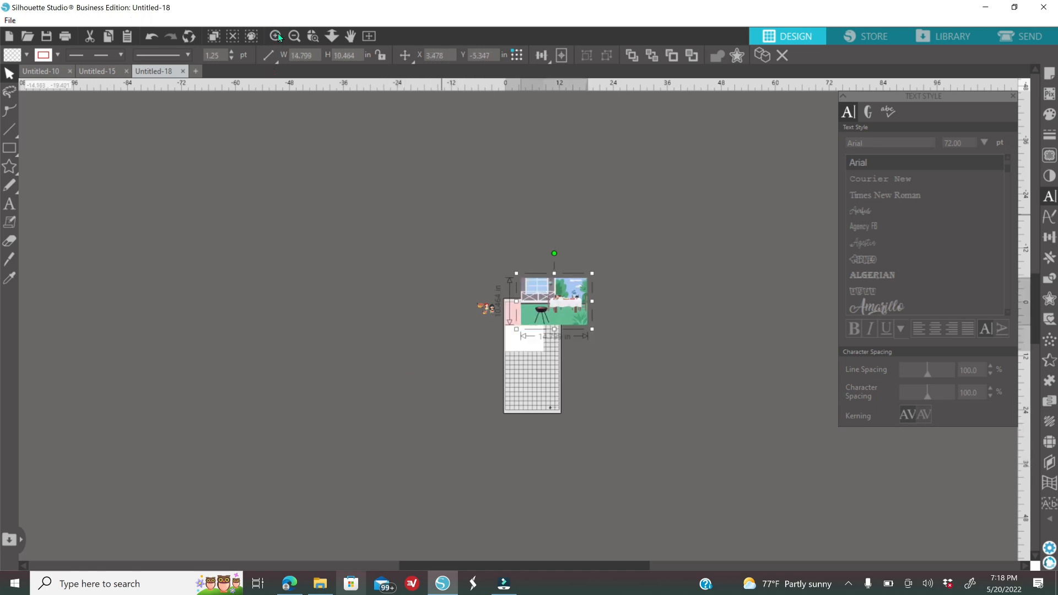
pyautogui.moveTo(714, 257); pyautogui.dragTo(626, 346)
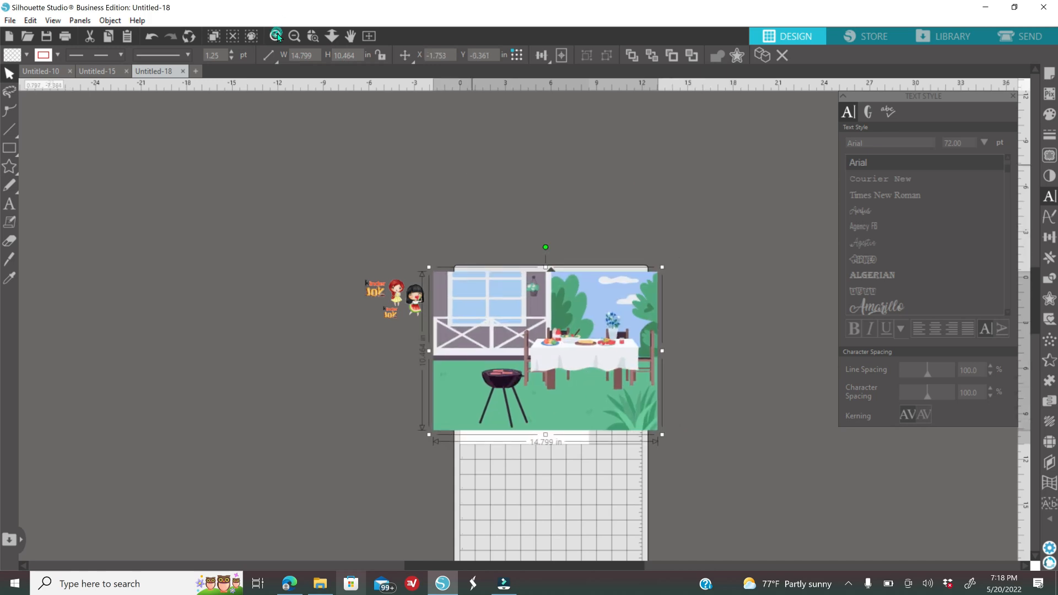
# Send the BBQ picture to the back, behind the pink rectangle and dashed lines
pyautogui.click(275, 37)
pyautogui.click(276, 36)
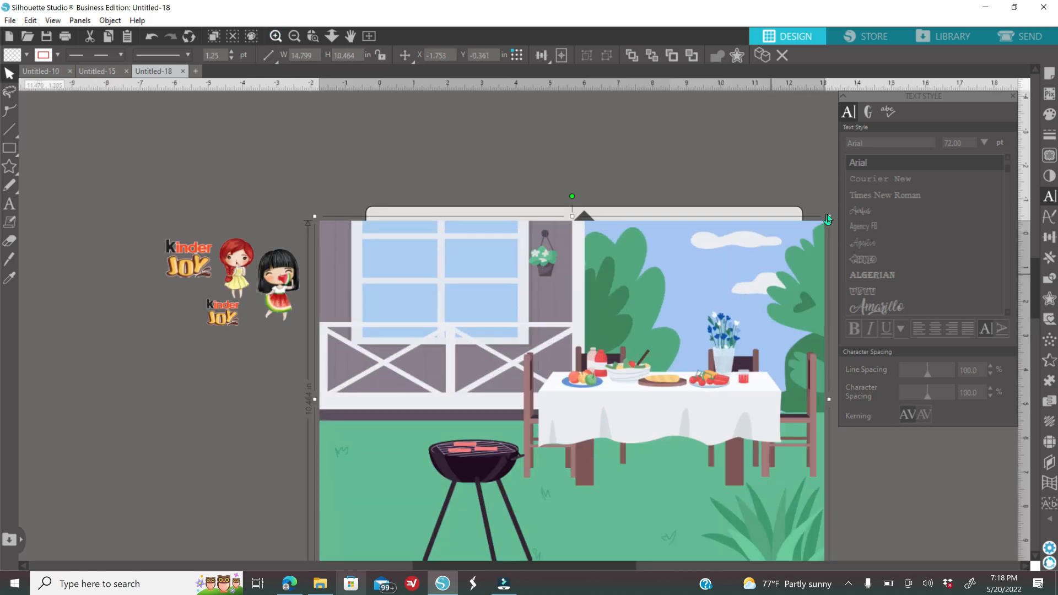
pyautogui.rightClick(707, 390)
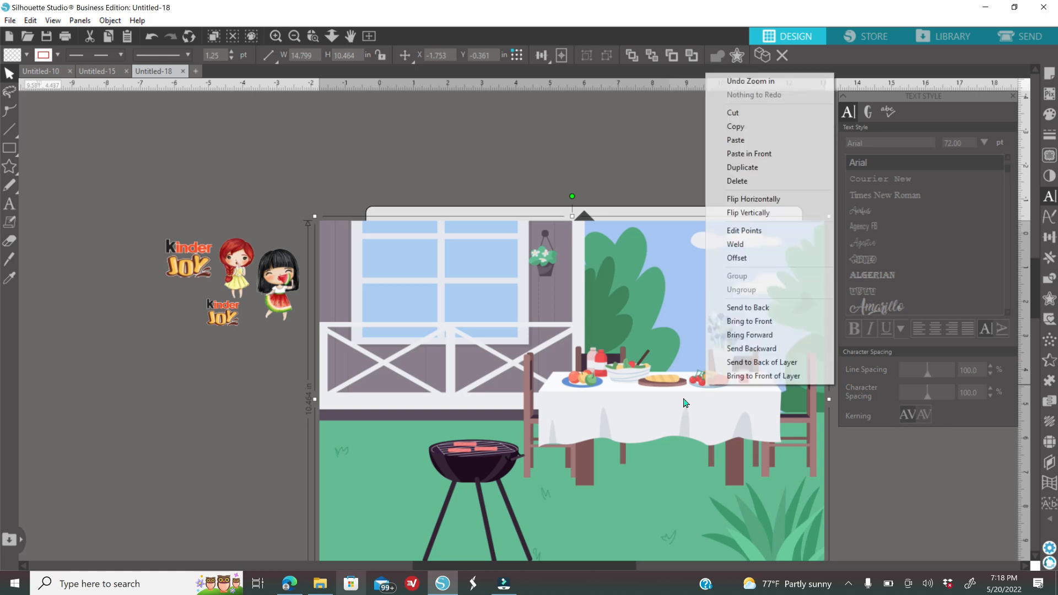
pyautogui.click(780, 309)
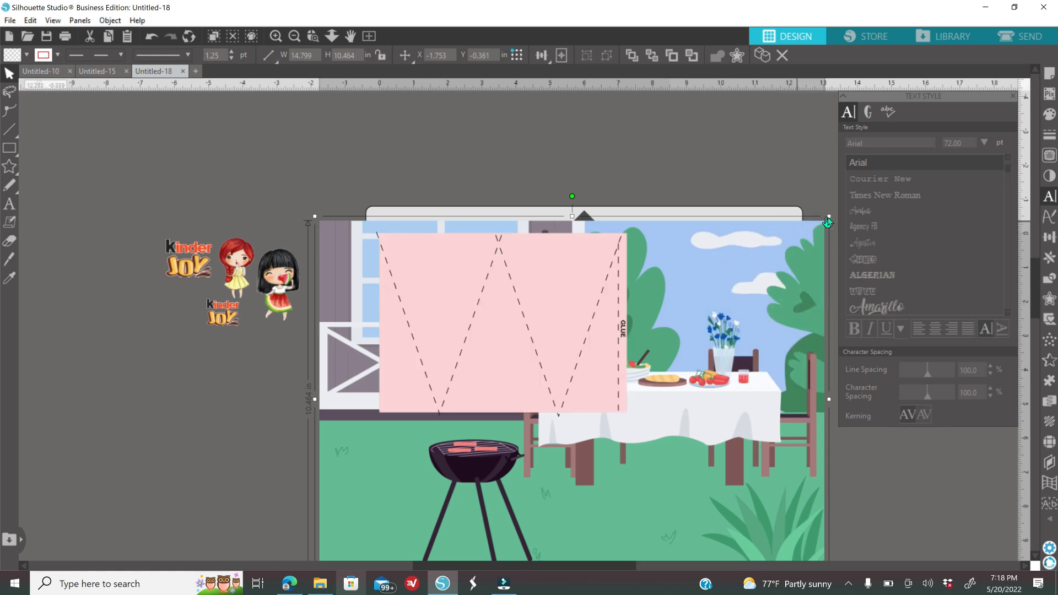
# Scale the BBQ picture down to about 7.59 x 5.37 in and position it just past the pink rectangle's edges
pyautogui.moveTo(829, 217); pyautogui.dragTo(722, 292)
pyautogui.moveTo(665, 391); pyautogui.dragTo(605, 453)
pyautogui.moveTo(518, 501); pyautogui.dragTo(573, 338)
pyautogui.moveTo(625, 236); pyautogui.dragTo(638, 226)
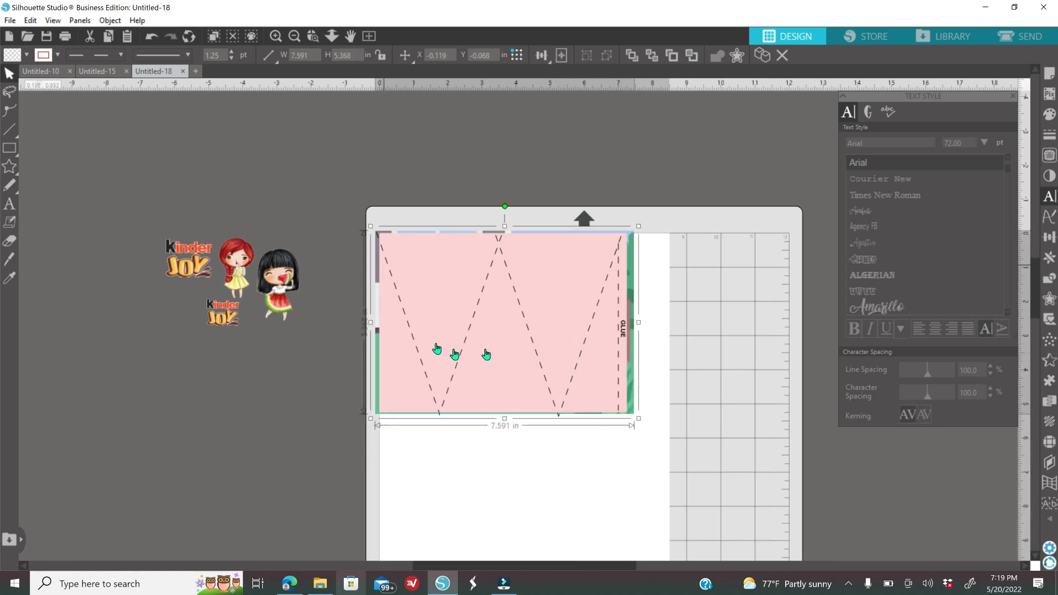
# Crop the BBQ picture to the pink rectangle
pyautogui.keyDown('shift'); pyautogui.click(573, 276); pyautogui.keyUp('shift')
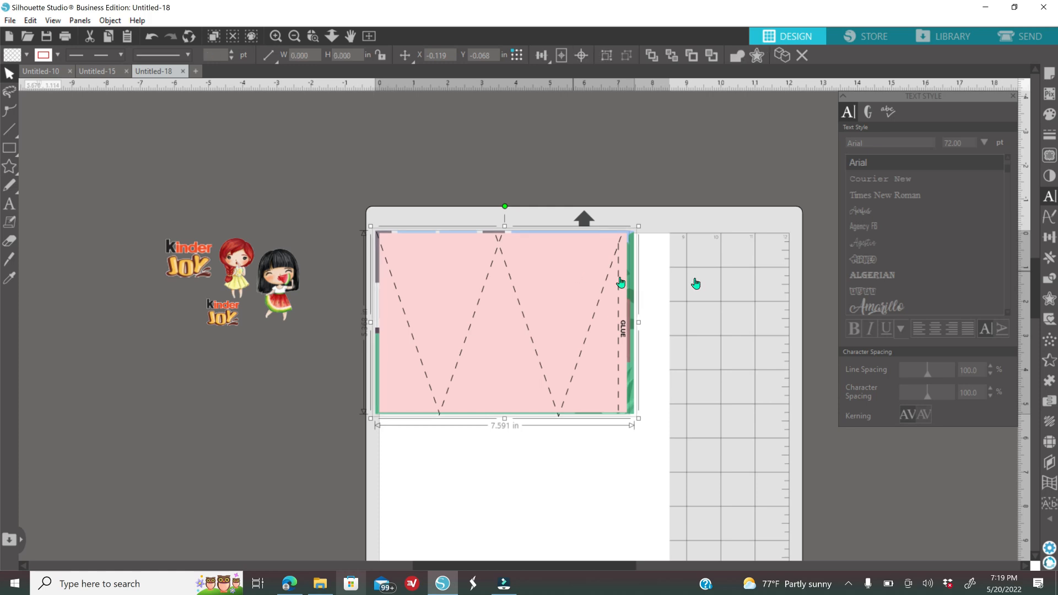
pyautogui.click(1049, 279)
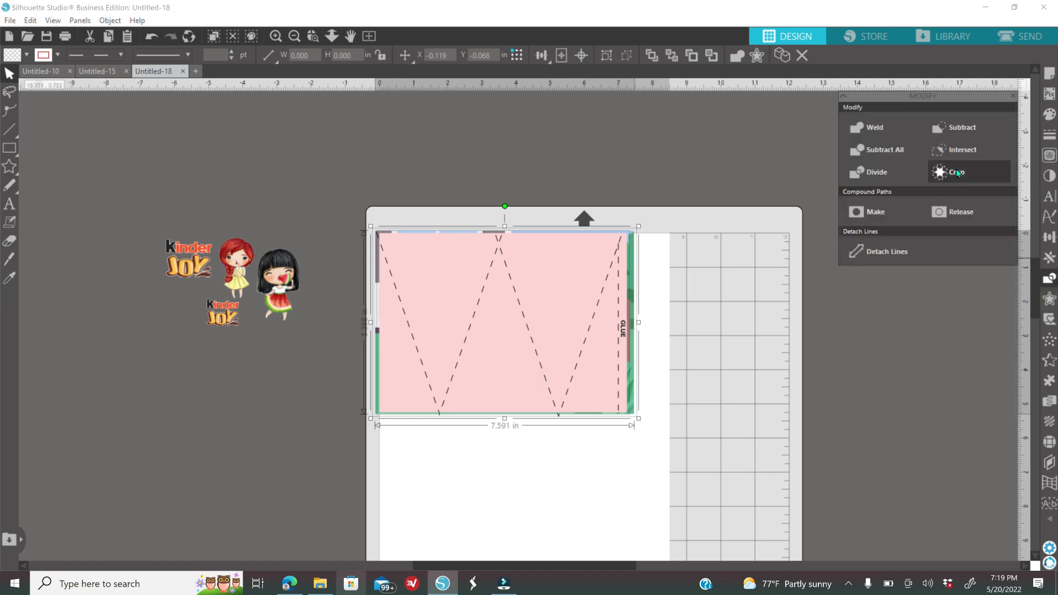
pyautogui.click(956, 172)
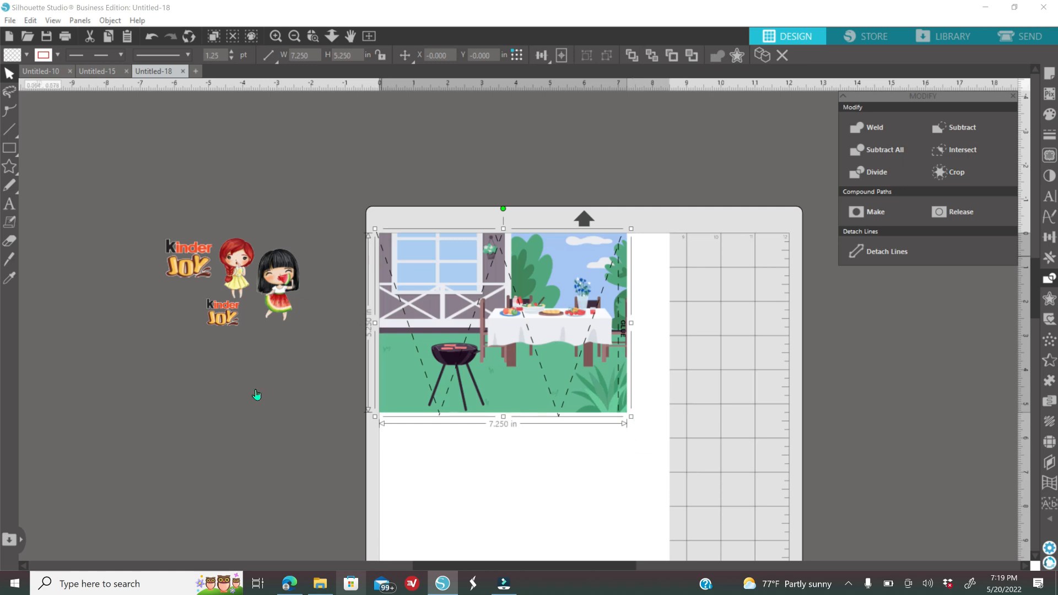
pyautogui.click(239, 438)
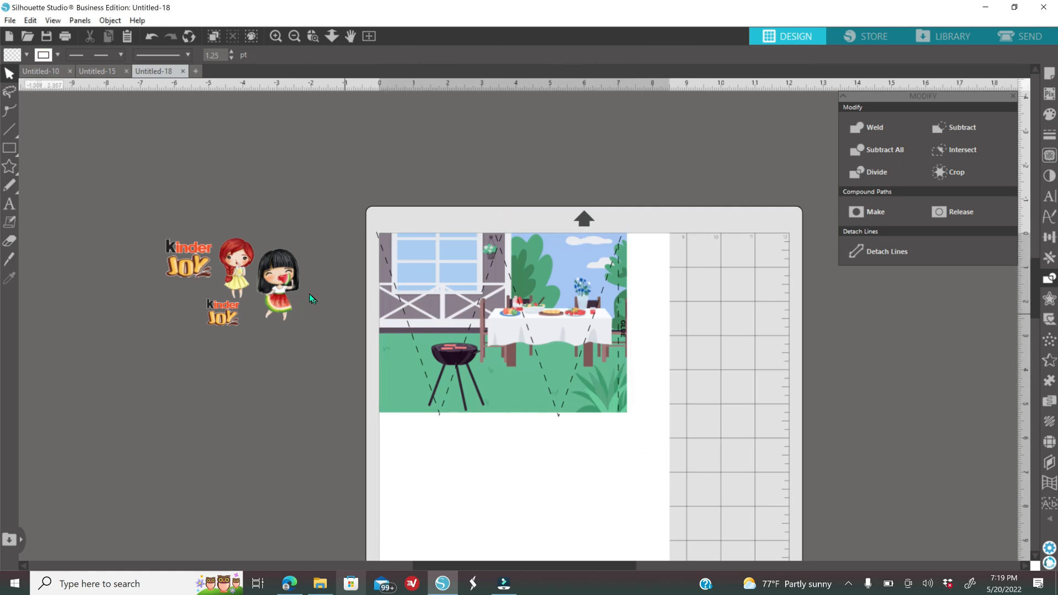
# Bring the black-haired watermelon girl to the front and place her on the grass beside the grill
pyautogui.moveTo(269, 300); pyautogui.dragTo(311, 320)
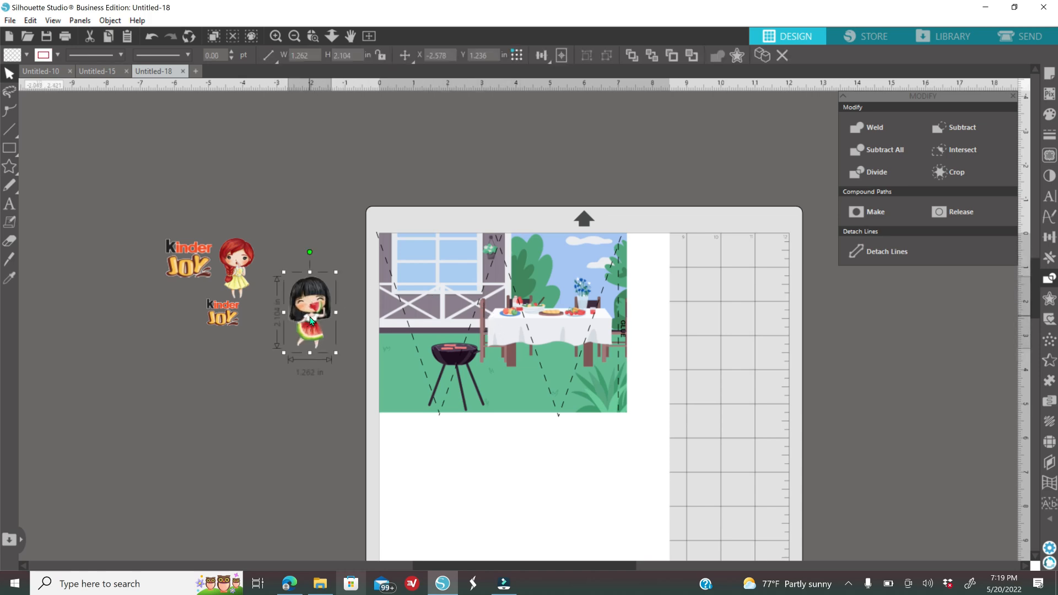
pyautogui.rightClick(310, 321)
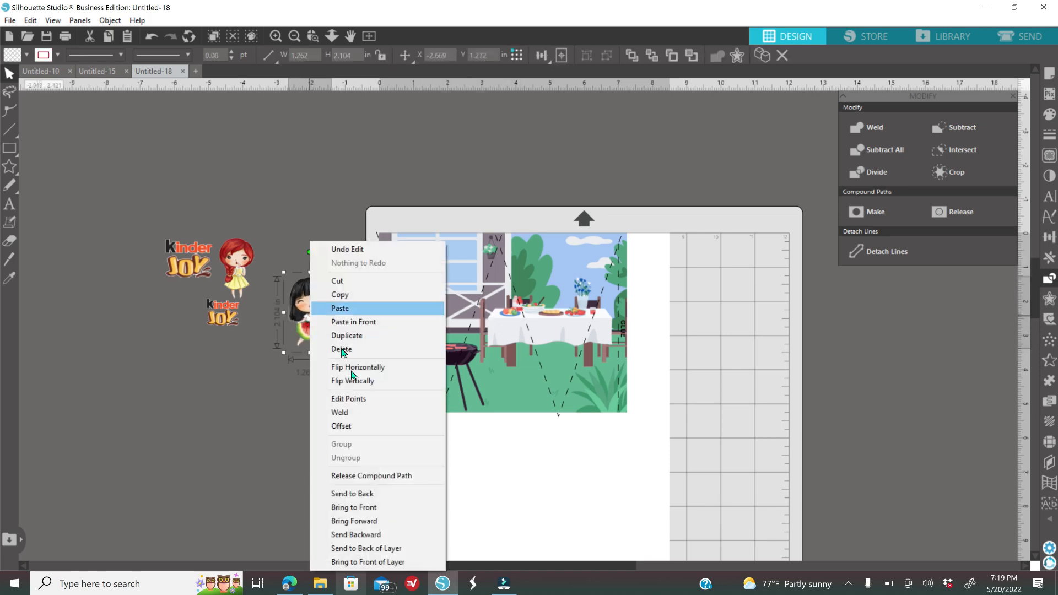
pyautogui.click(366, 507)
pyautogui.moveTo(312, 330); pyautogui.dragTo(505, 390)
pyautogui.click(486, 428)
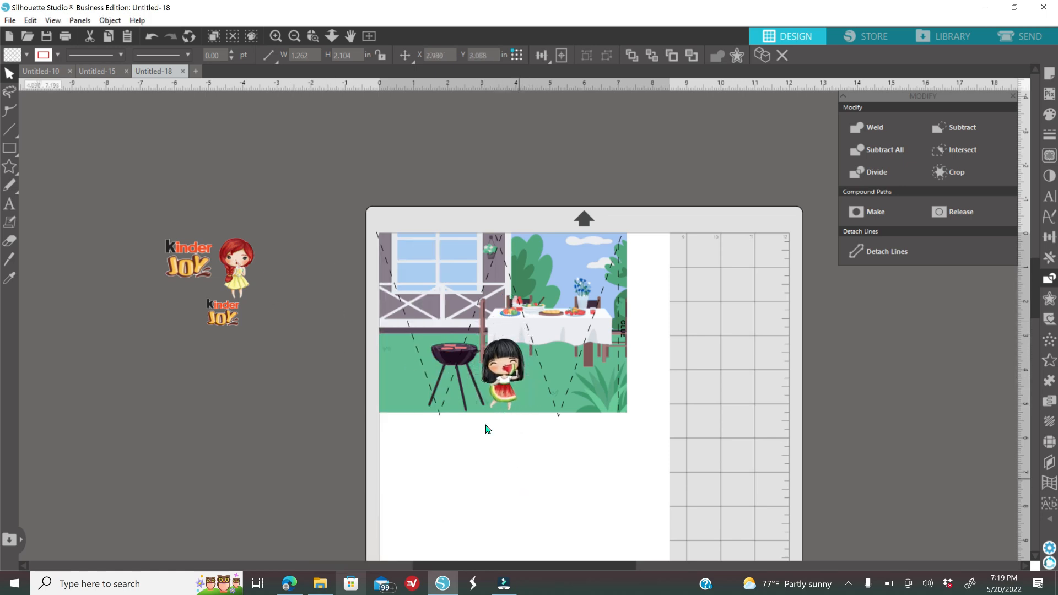
# Bring the red-haired girl to the front and place her on the grass near the glue strip
pyautogui.rightClick(238, 275)
pyautogui.click(308, 508)
pyautogui.moveTo(237, 279); pyautogui.dragTo(596, 397)
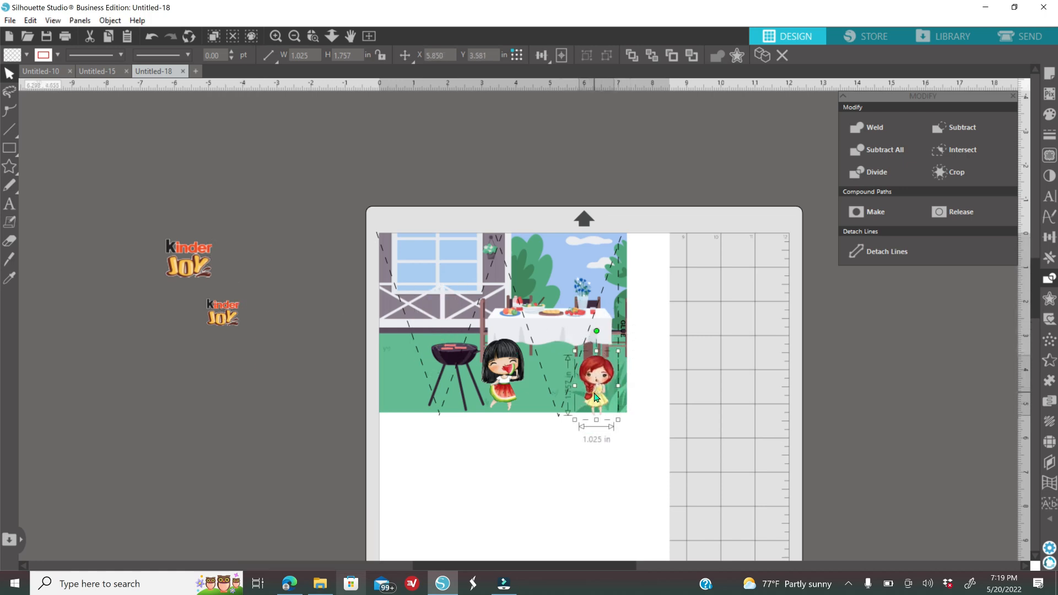
# Fine-tune both girls' positions so the watermelon girl clears the grill and the red-haired girl stays within the background and off the glue strip
pyautogui.click(273, 38)
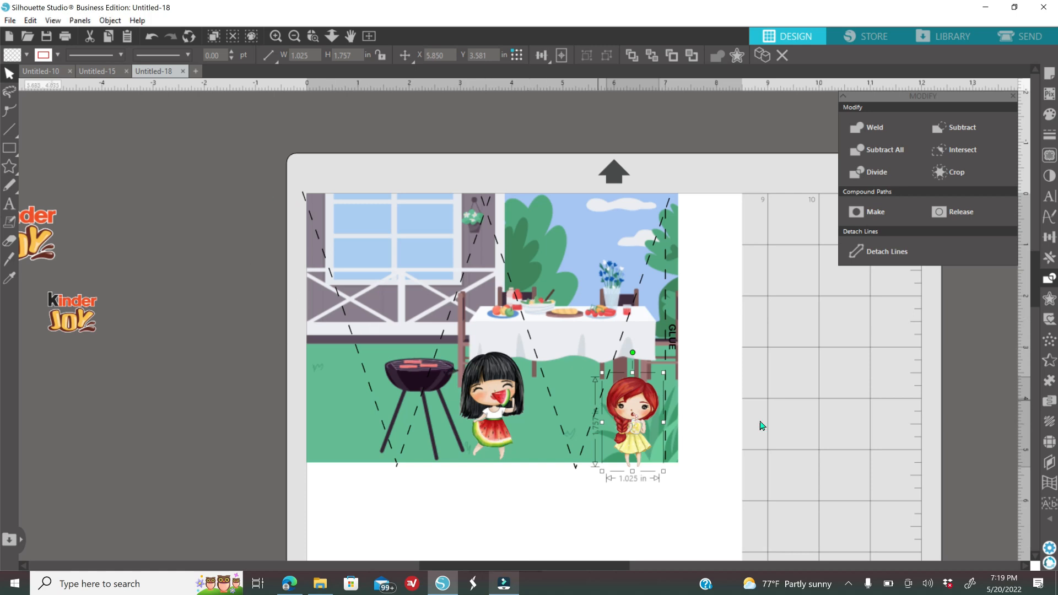
pyautogui.click(739, 439)
pyautogui.moveTo(640, 414); pyautogui.dragTo(645, 407)
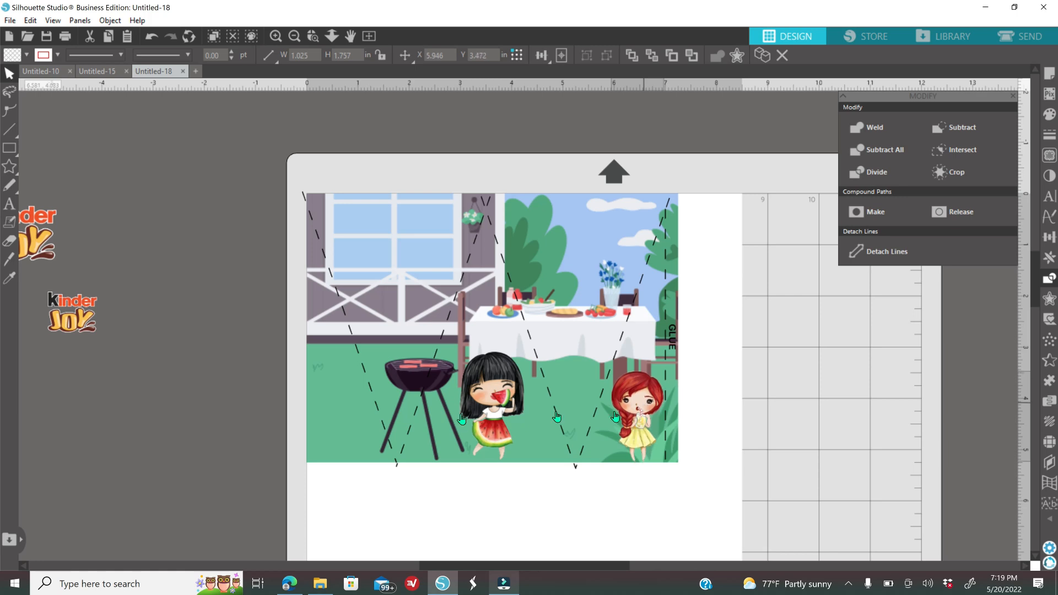
pyautogui.moveTo(490, 388); pyautogui.dragTo(497, 388)
pyautogui.click(390, 441)
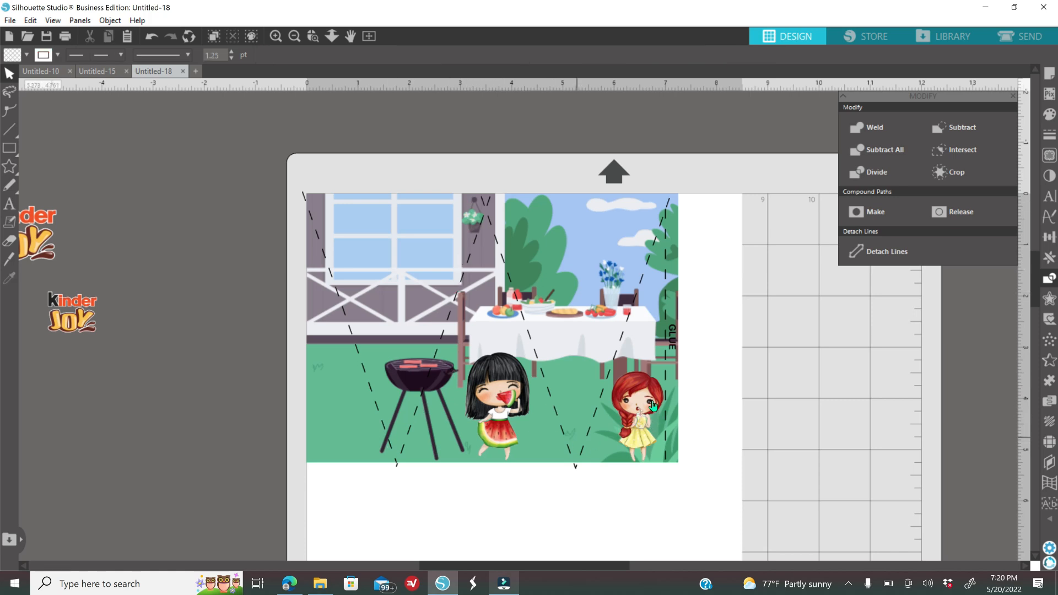
pyautogui.moveTo(640, 400)
pyautogui.mouseDown()
pyautogui.moveTo(601, 380)
pyautogui.moveTo(636, 397)
pyautogui.mouseUp()
pyautogui.click(692, 421)
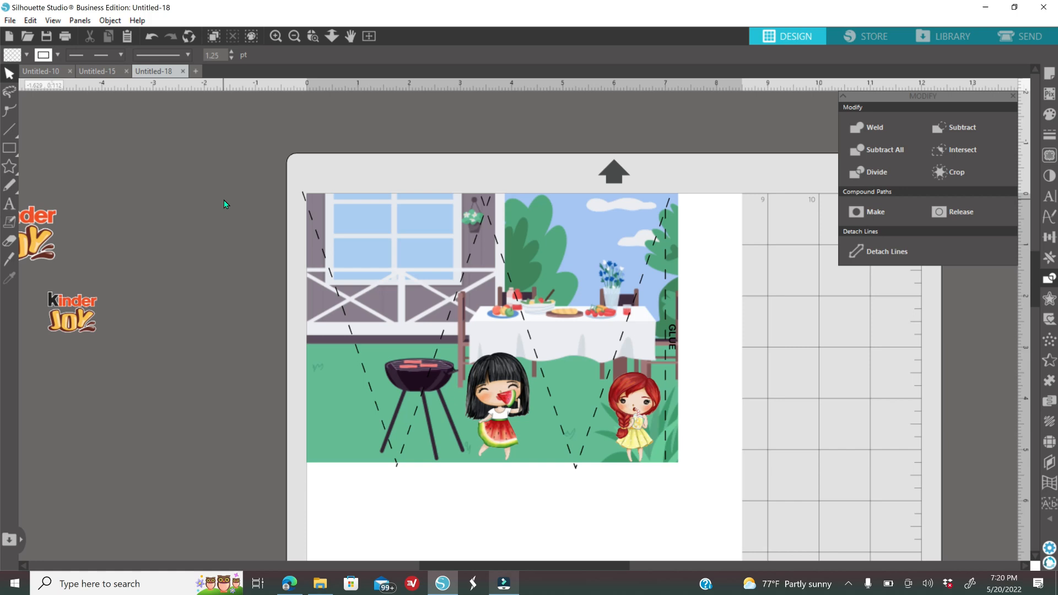
# Set up a new text with the Honey and Raspberries font at 72 pt
pyautogui.click(12, 207)
pyautogui.click(1049, 196)
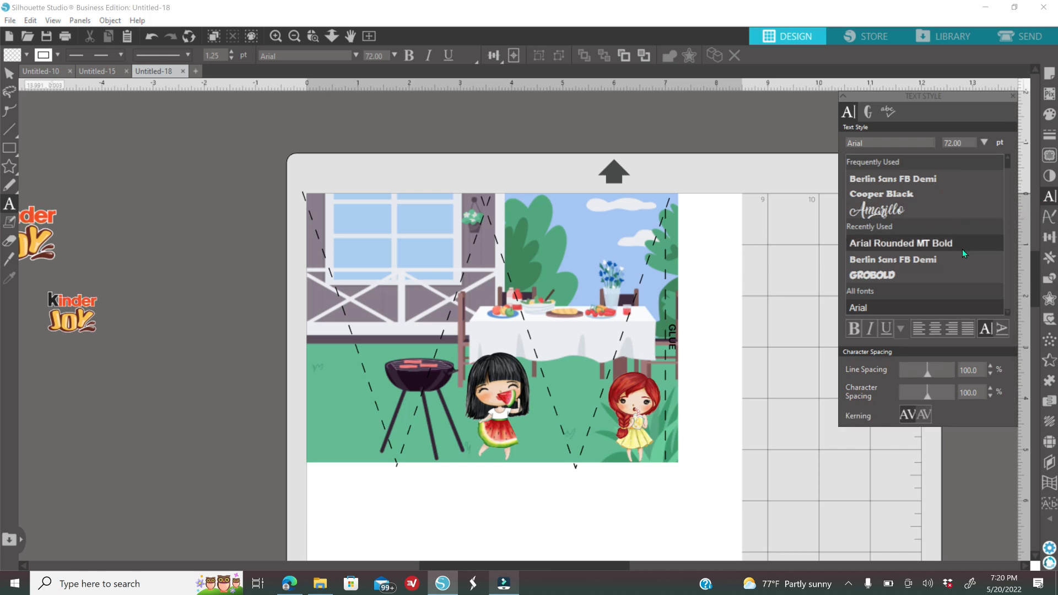
pyautogui.scroll(-3, 953, 252)
pyautogui.scroll(-15, 948, 251)
pyautogui.scroll(-15, 940, 246)
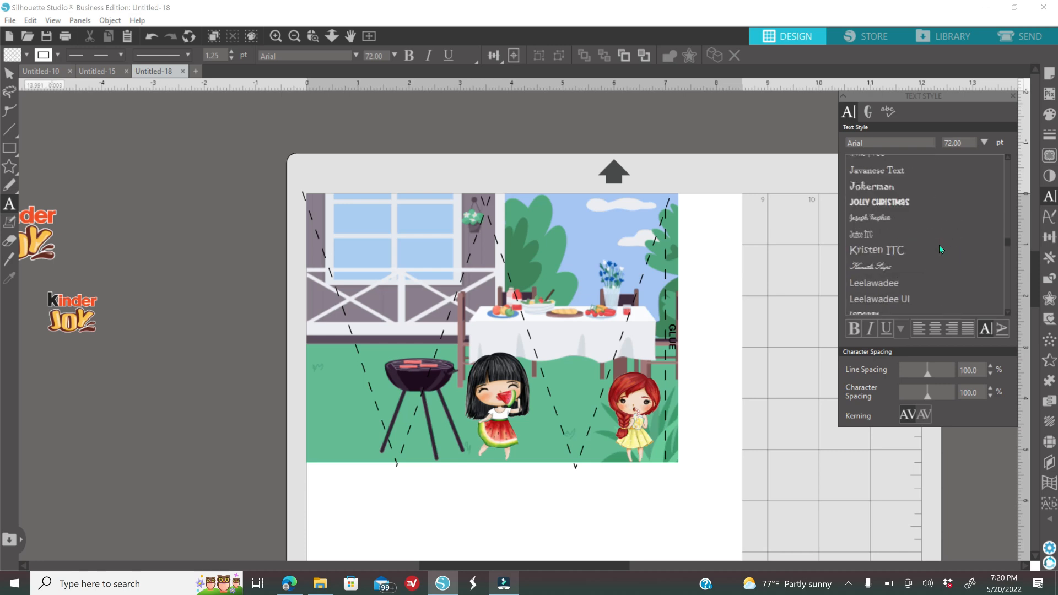
pyautogui.scroll(4, 939, 245)
pyautogui.click(904, 192)
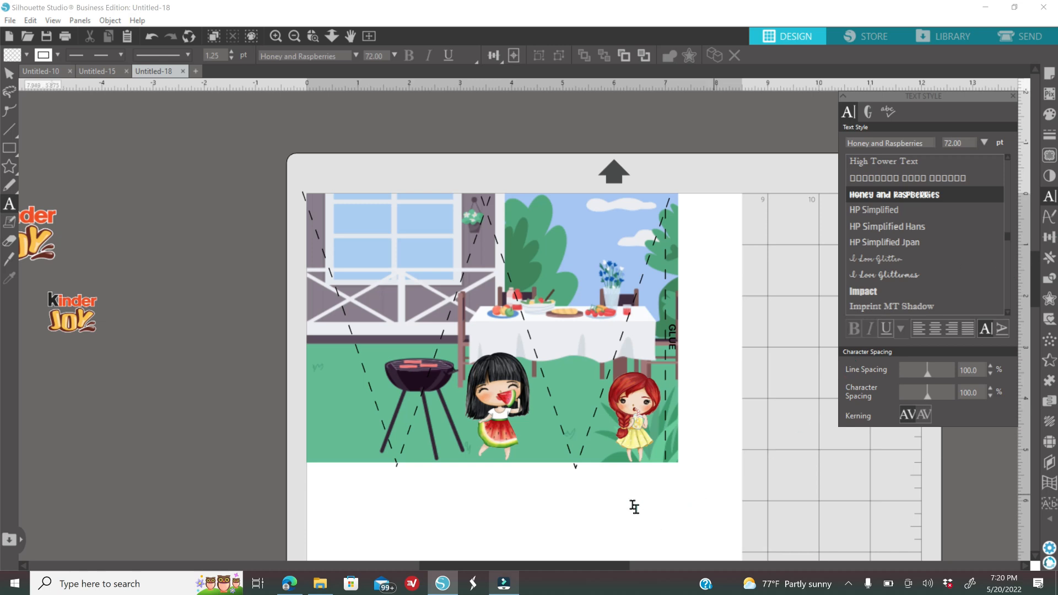
# Add the two-line text "Have a great" / "summer" below the BBQ picture
pyautogui.scroll(-3, 624, 536)
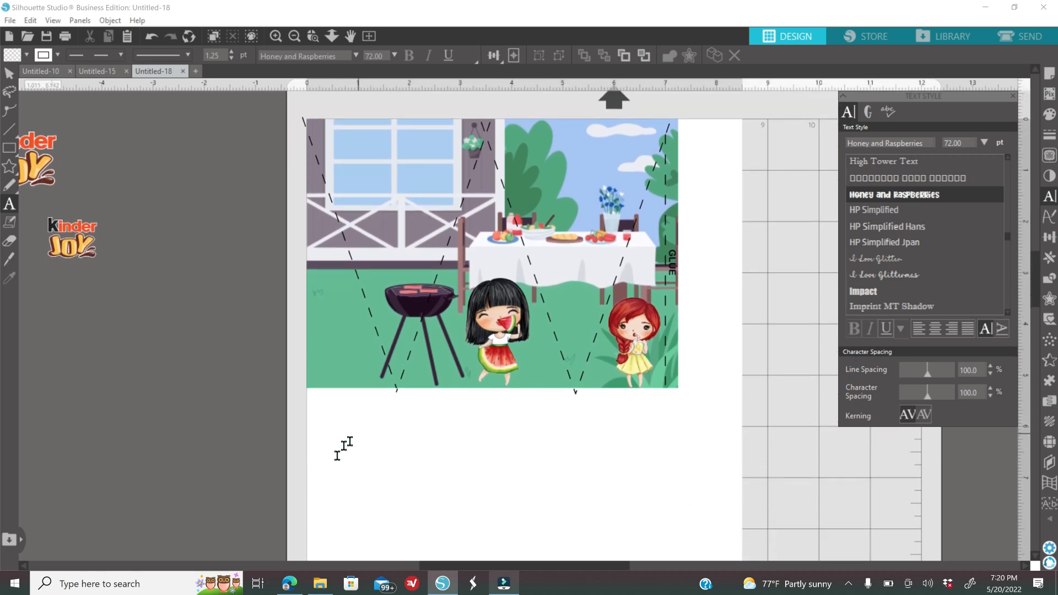
pyautogui.click(331, 461)
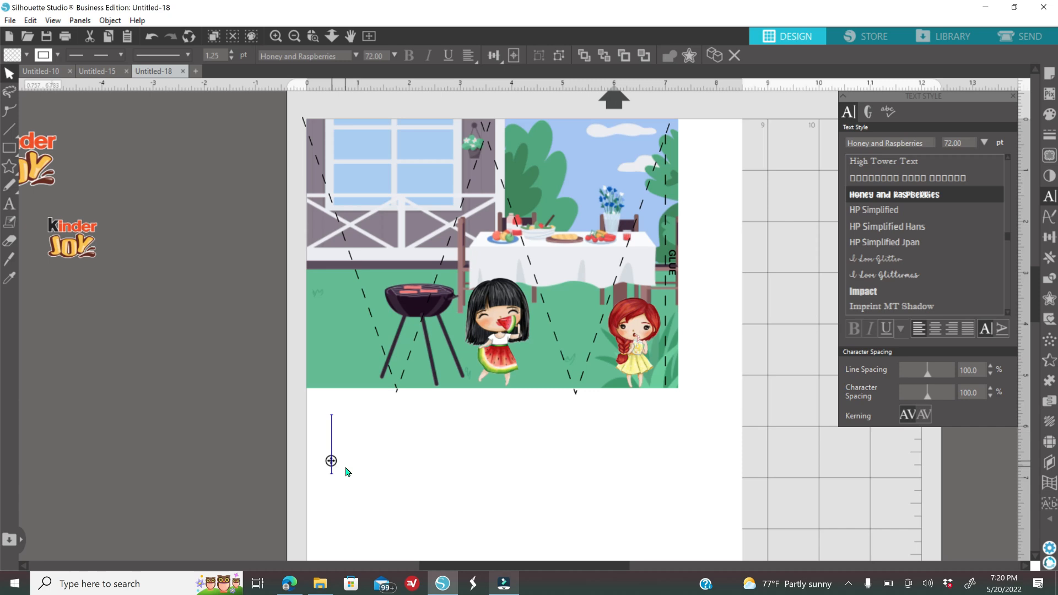
pyautogui.click(496, 445)
pyautogui.write('Have')
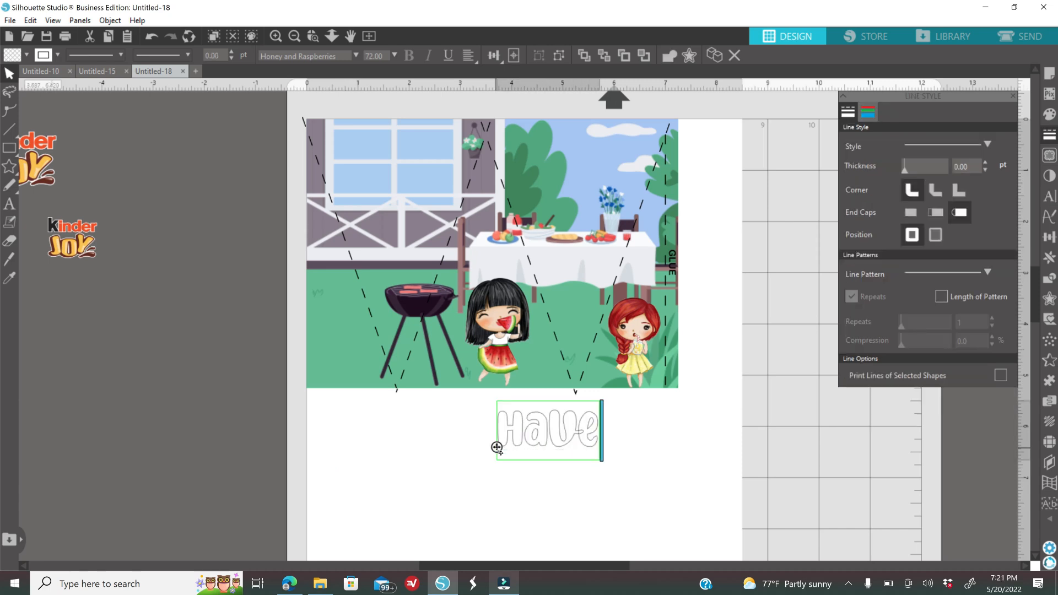
pyautogui.write(' a great')
pyautogui.press('Return')
pyautogui.write('summer')
pyautogui.click(380, 452)
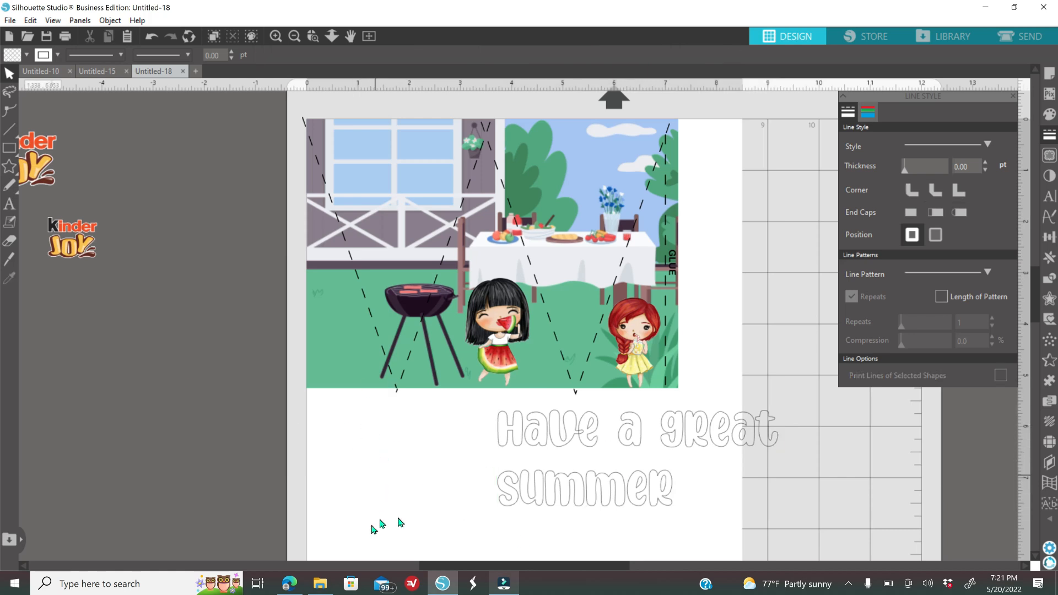
# Make the "Have a great summer" text's outline transparent and fill it with black
pyautogui.click(562, 498)
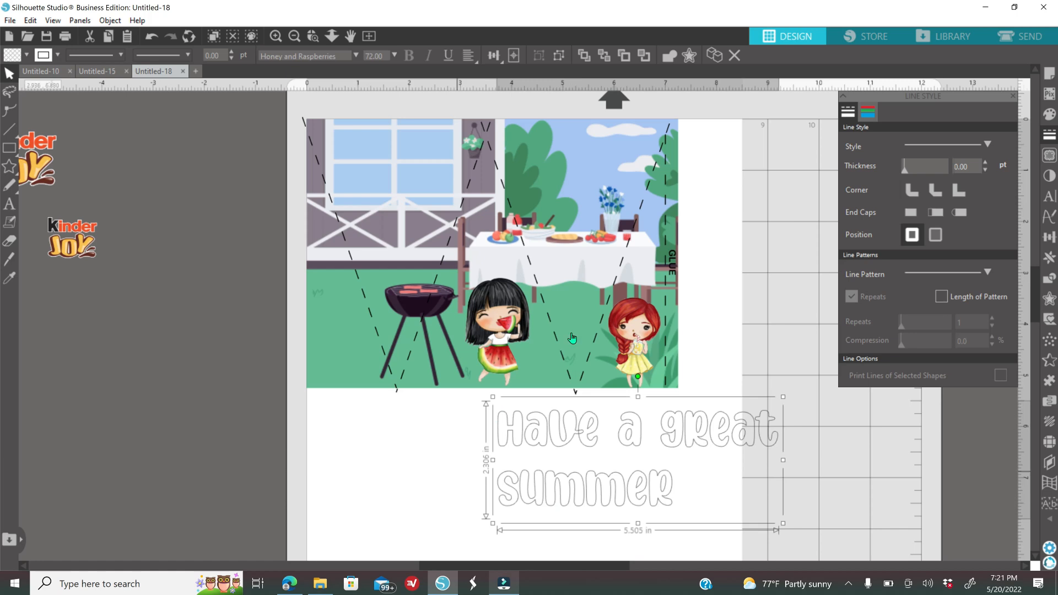
pyautogui.click(869, 109)
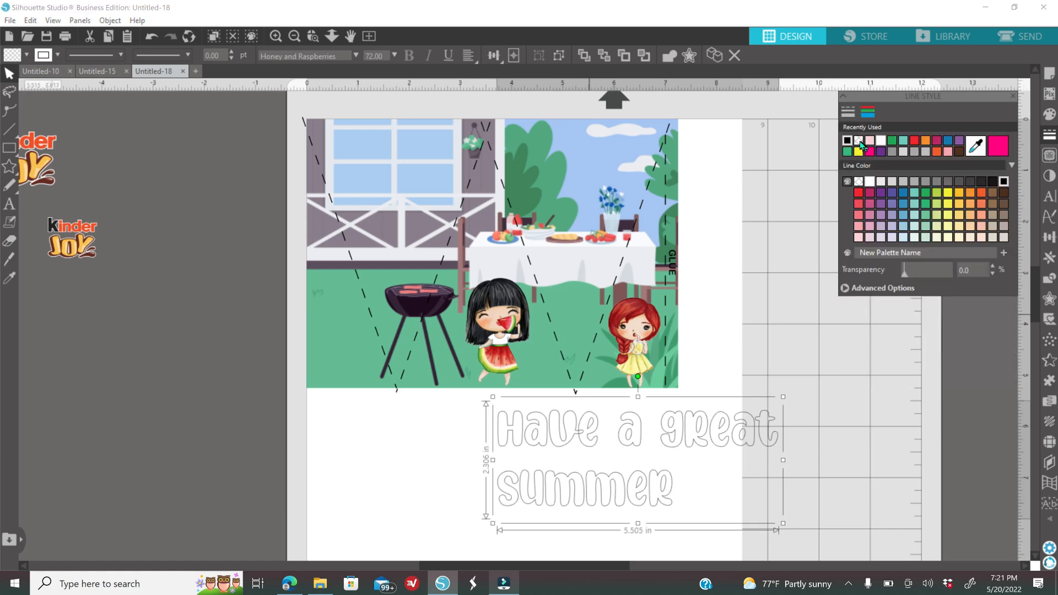
pyautogui.click(858, 140)
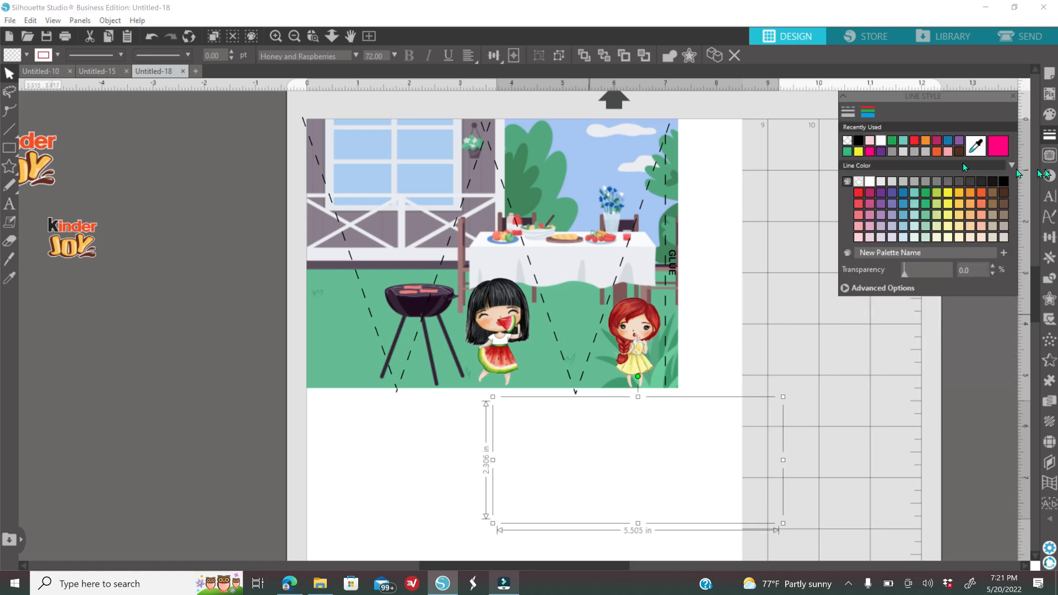
pyautogui.click(1049, 114)
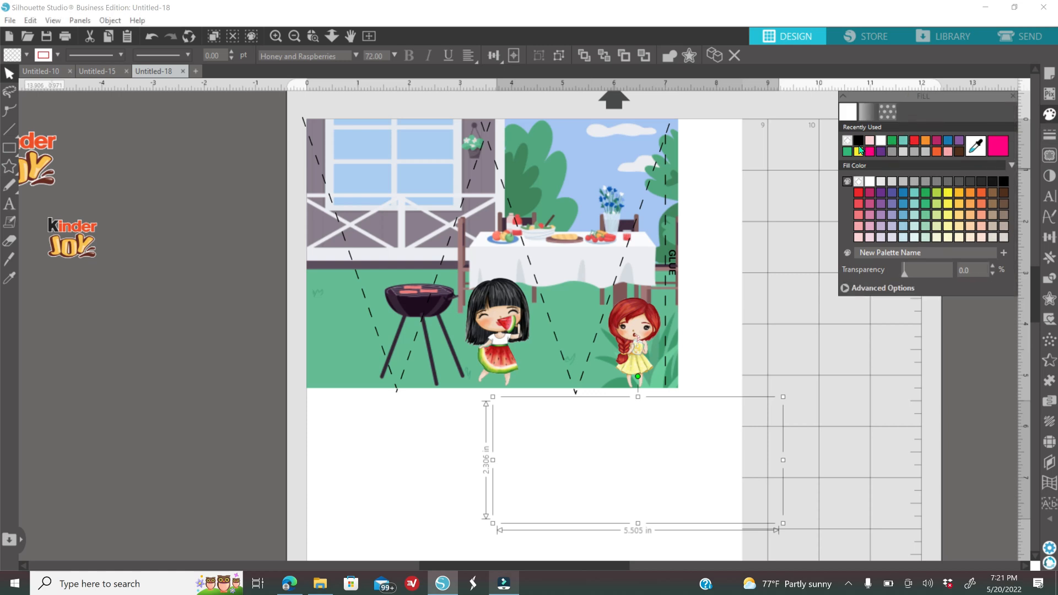
pyautogui.click(859, 144)
# Center the "Have a great summer" text and reduce its line spacing to 75%
pyautogui.click(1049, 195)
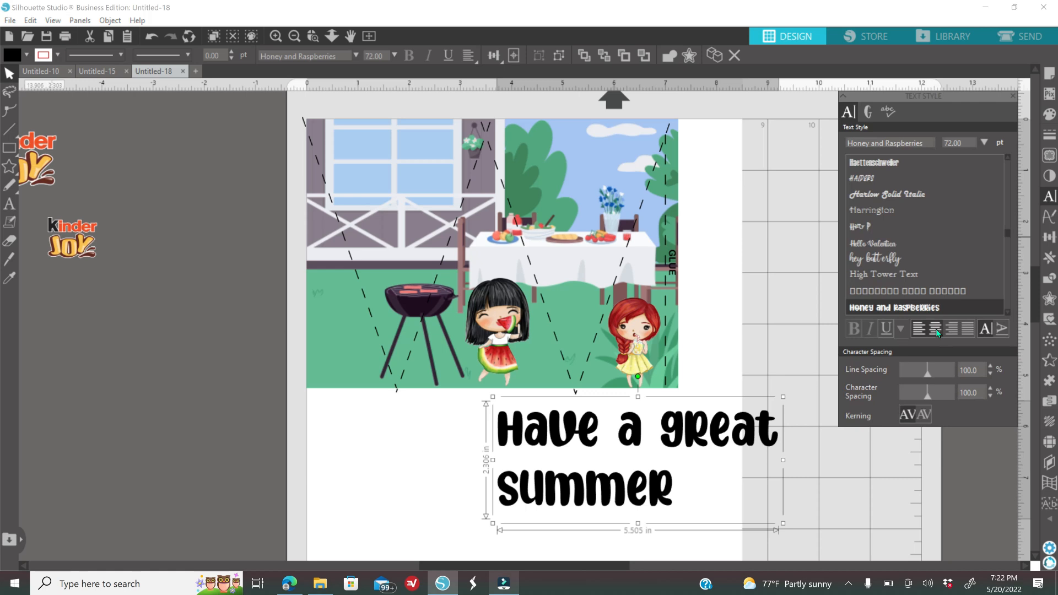
pyautogui.click(935, 328)
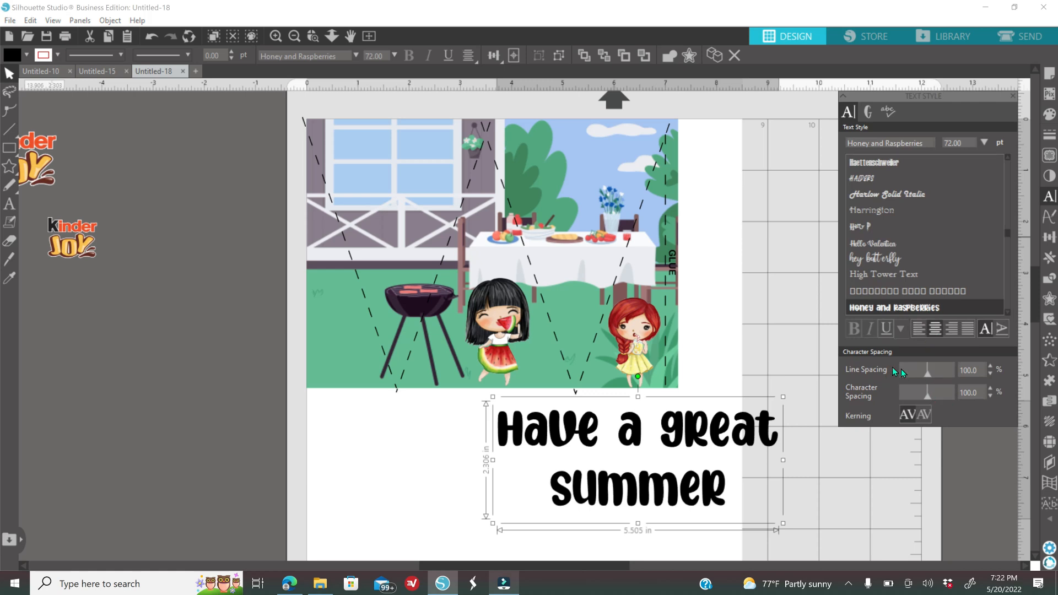
pyautogui.click(989, 375)
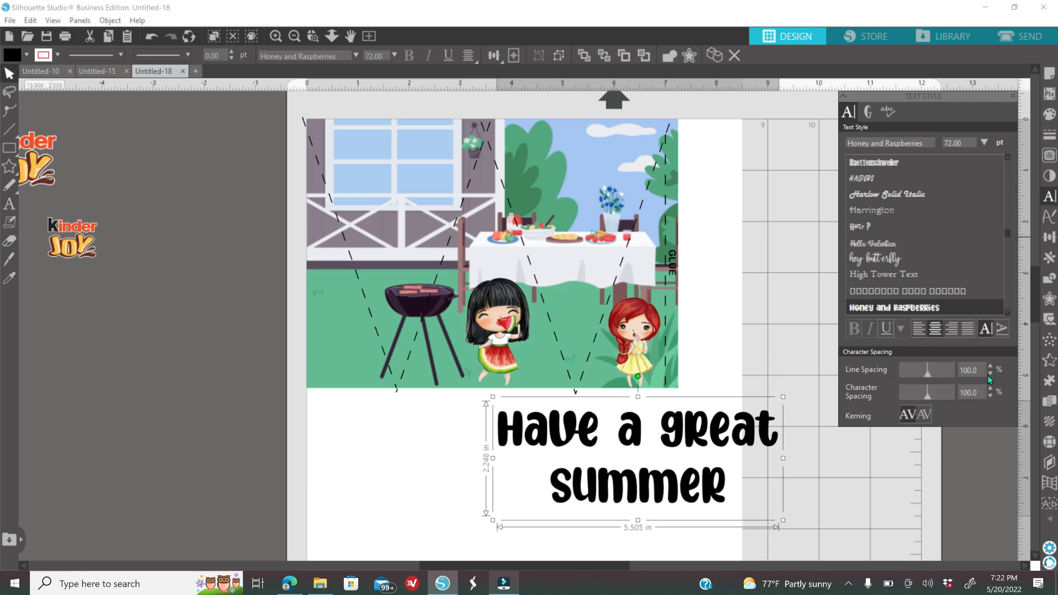
pyautogui.click(989, 375)
pyautogui.click(989, 375)
pyautogui.click(989, 375)
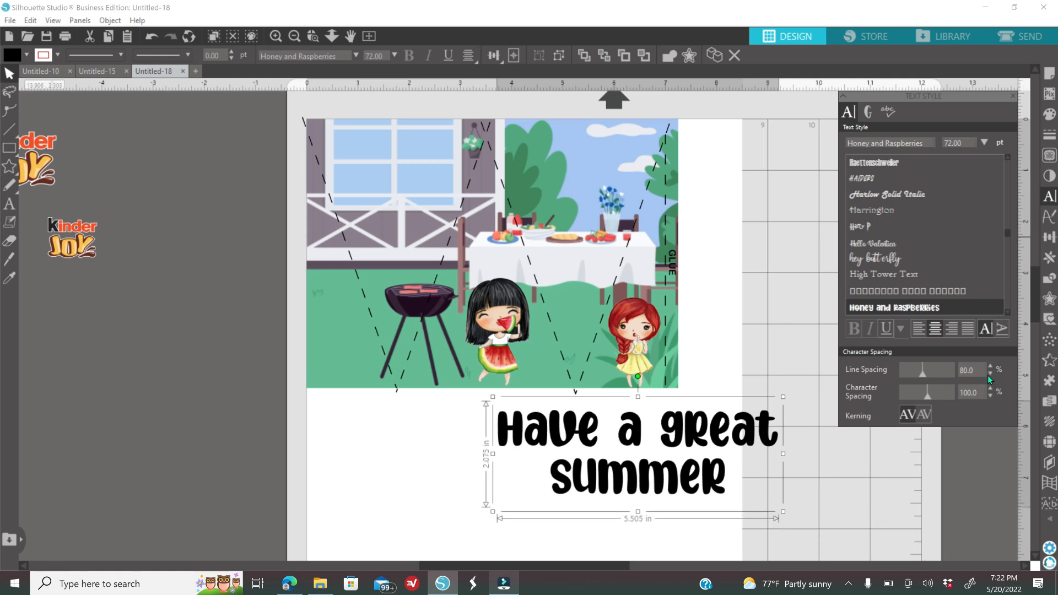
pyautogui.click(988, 375)
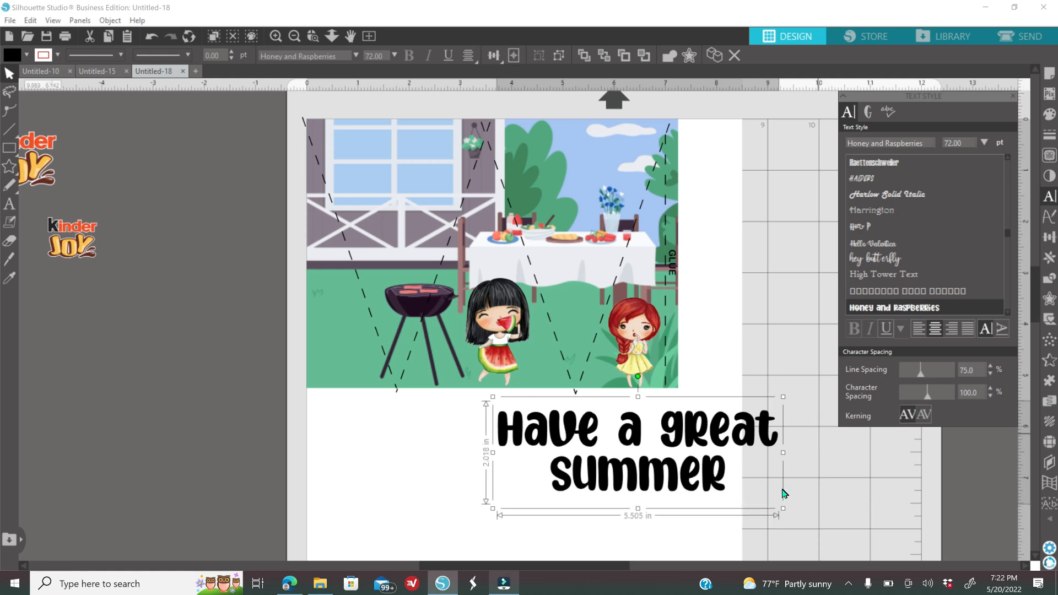
# Move the "Have a great summer" text off the page to below the Kinder Joy logos and close the text style settings
pyautogui.moveTo(747, 446); pyautogui.dragTo(629, 454)
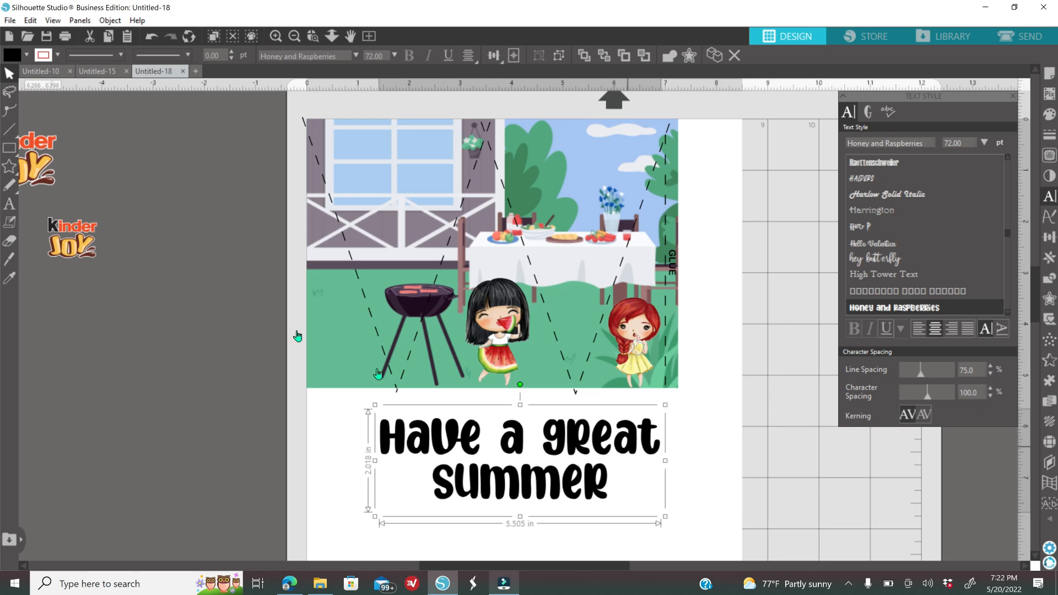
pyautogui.moveTo(609, 567); pyautogui.dragTo(536, 567)
pyautogui.moveTo(639, 465); pyautogui.dragTo(218, 435)
pyautogui.moveTo(457, 570); pyautogui.dragTo(423, 570)
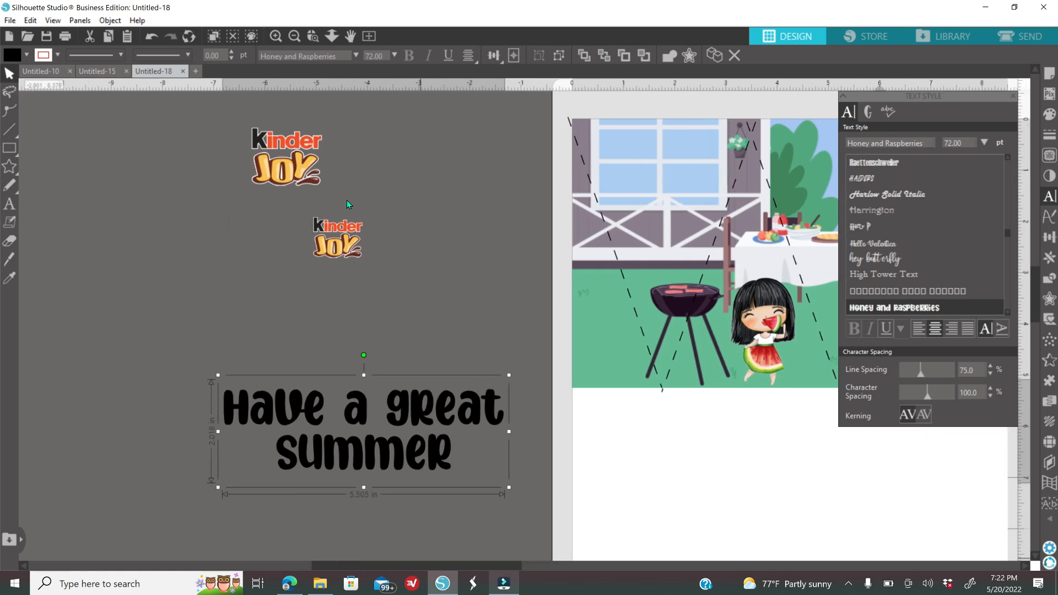
pyautogui.click(294, 36)
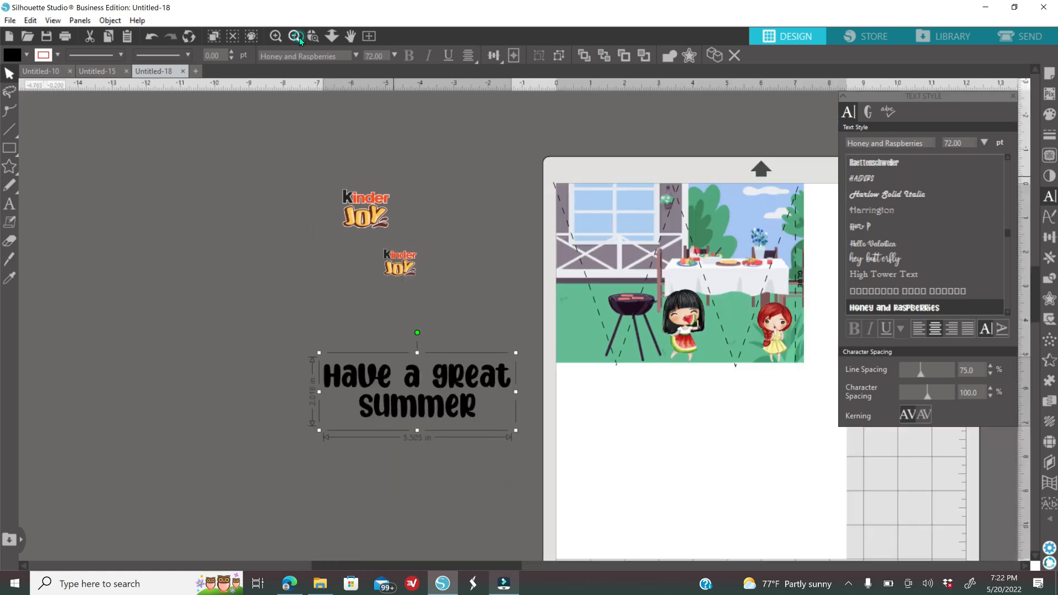
pyautogui.click(294, 35)
pyautogui.click(294, 35)
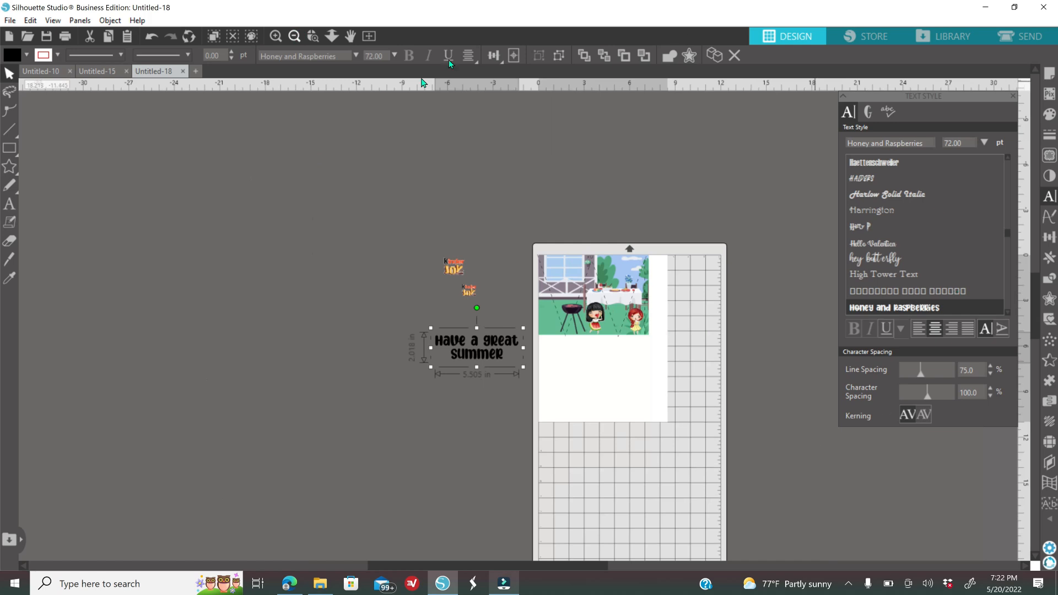
pyautogui.click(1015, 97)
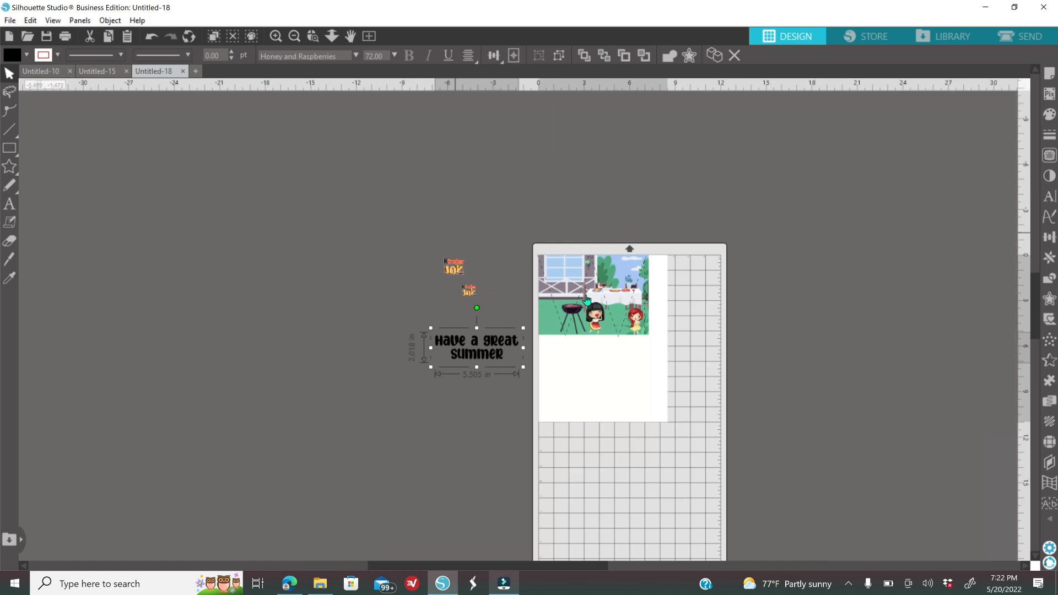
pyautogui.click(275, 36)
pyautogui.click(275, 36)
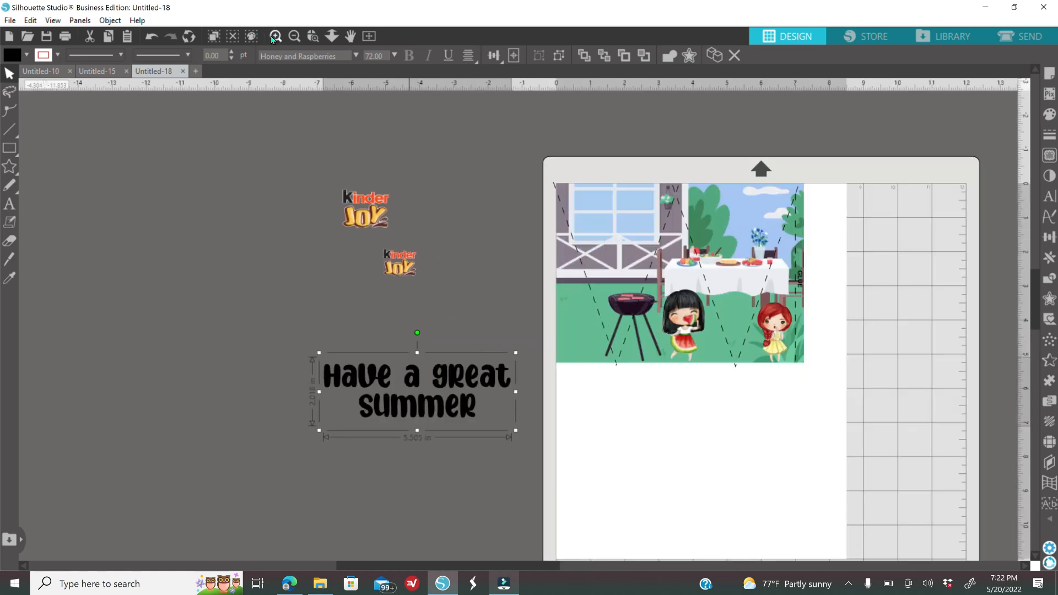
# Reposition the "Have a great summer" text closer below the Kinder Joy logos and fill the word "Have" with hot pink
pyautogui.click(275, 36)
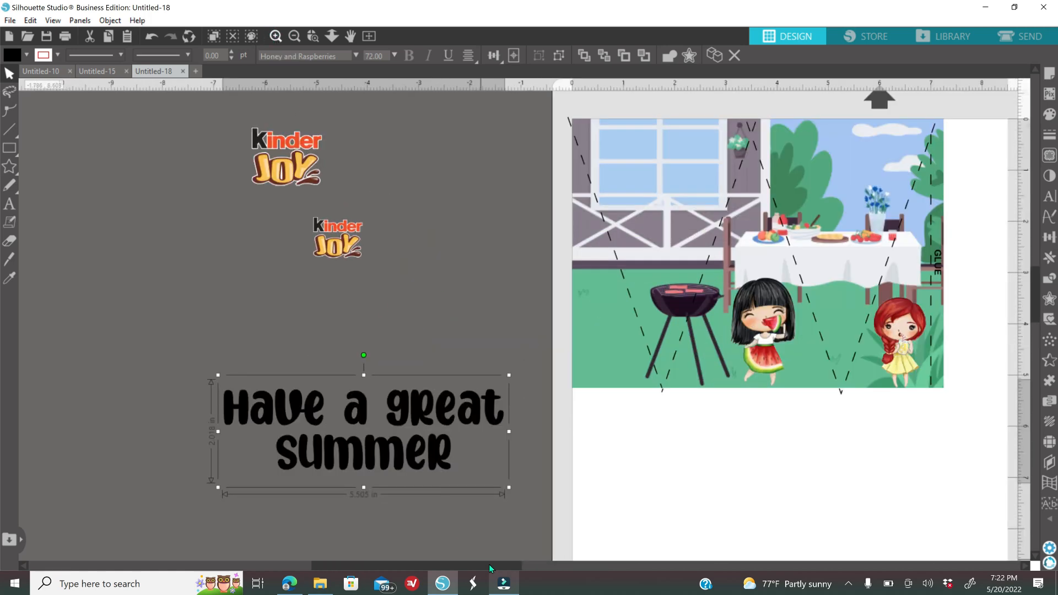
pyautogui.moveTo(463, 566); pyautogui.dragTo(405, 566)
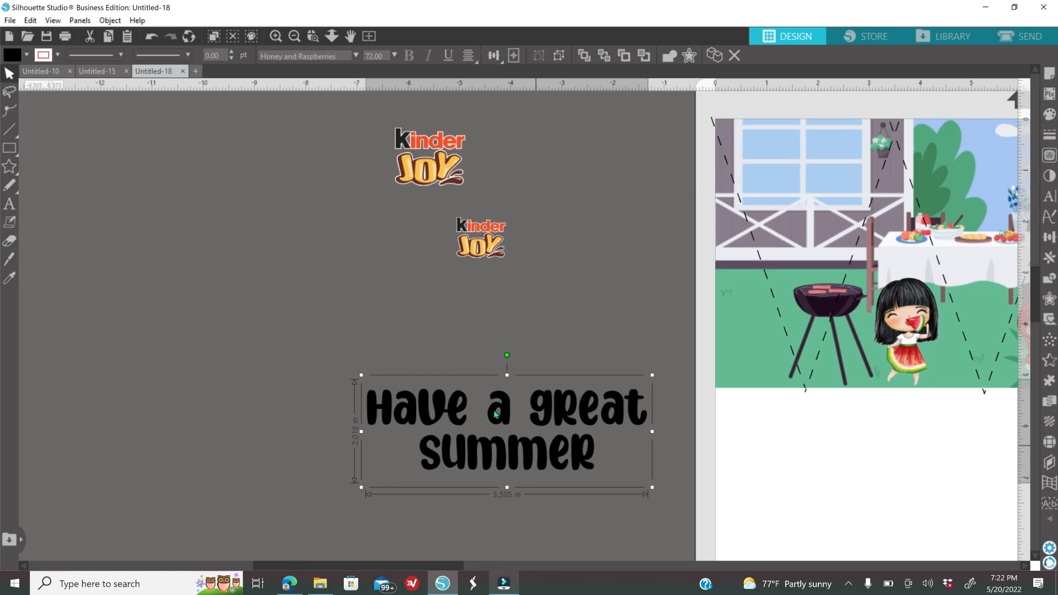
pyautogui.moveTo(495, 415); pyautogui.dragTo(452, 378)
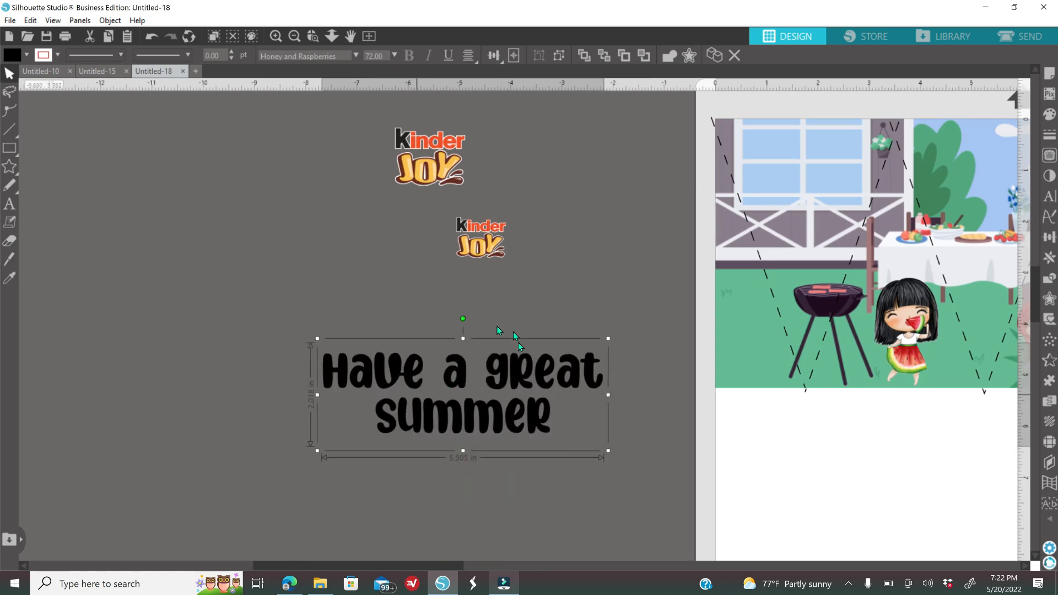
pyautogui.doubleClick(415, 380)
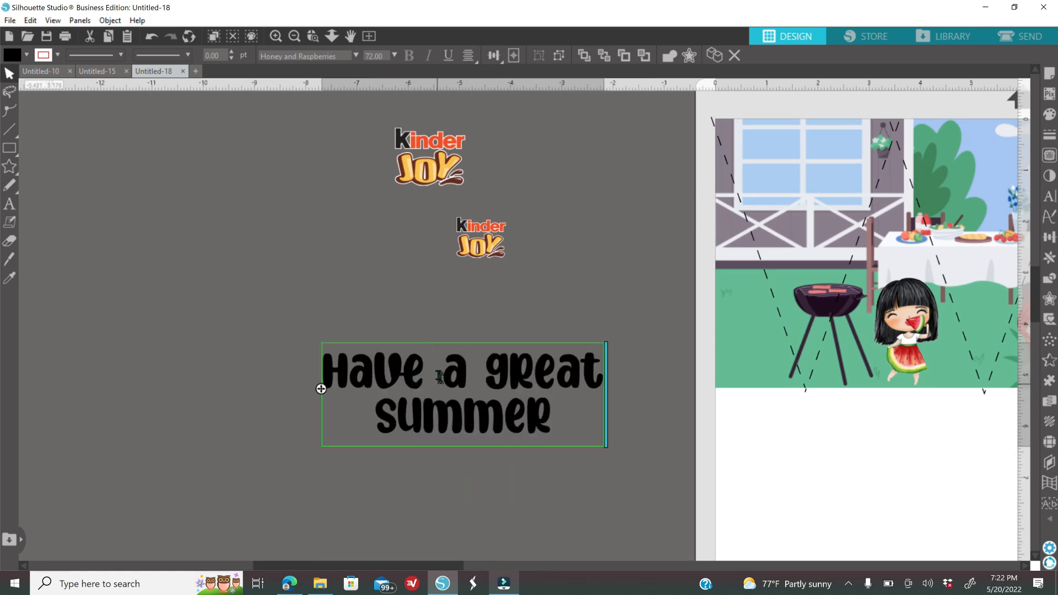
pyautogui.moveTo(442, 368); pyautogui.dragTo(309, 371)
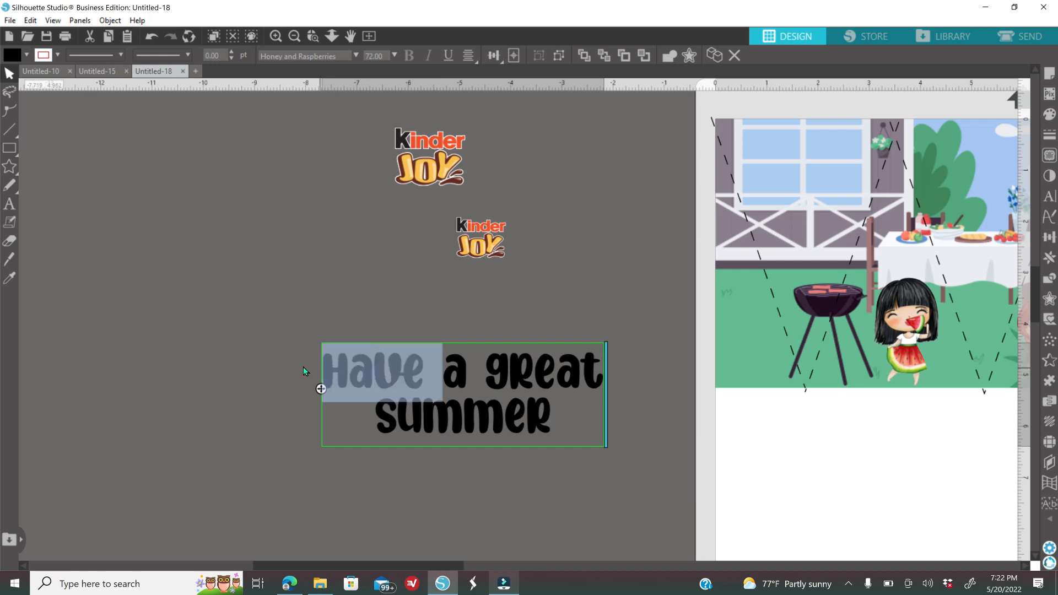
pyautogui.click(1048, 114)
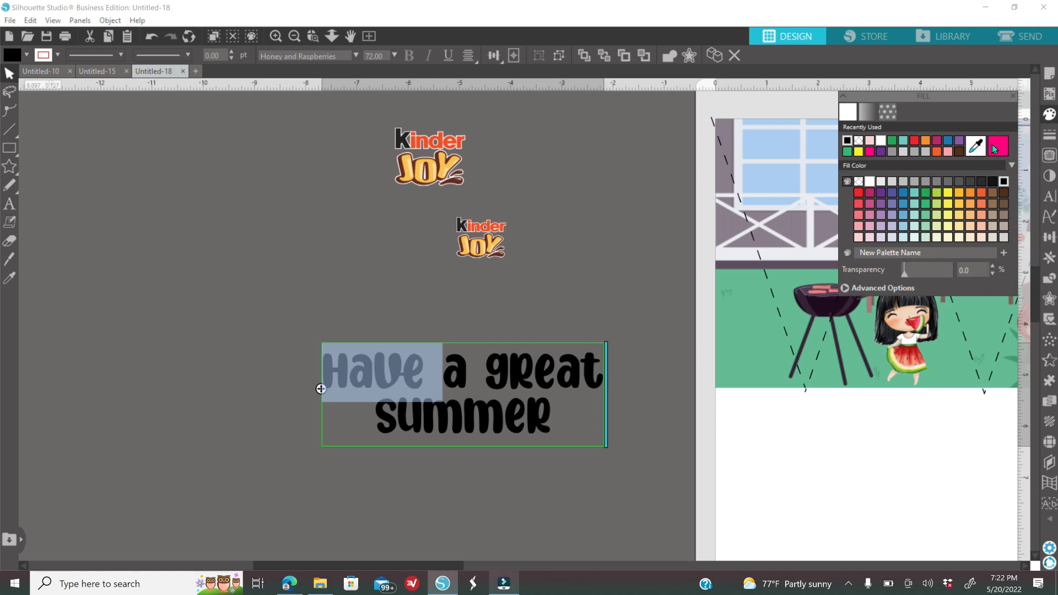
pyautogui.click(996, 147)
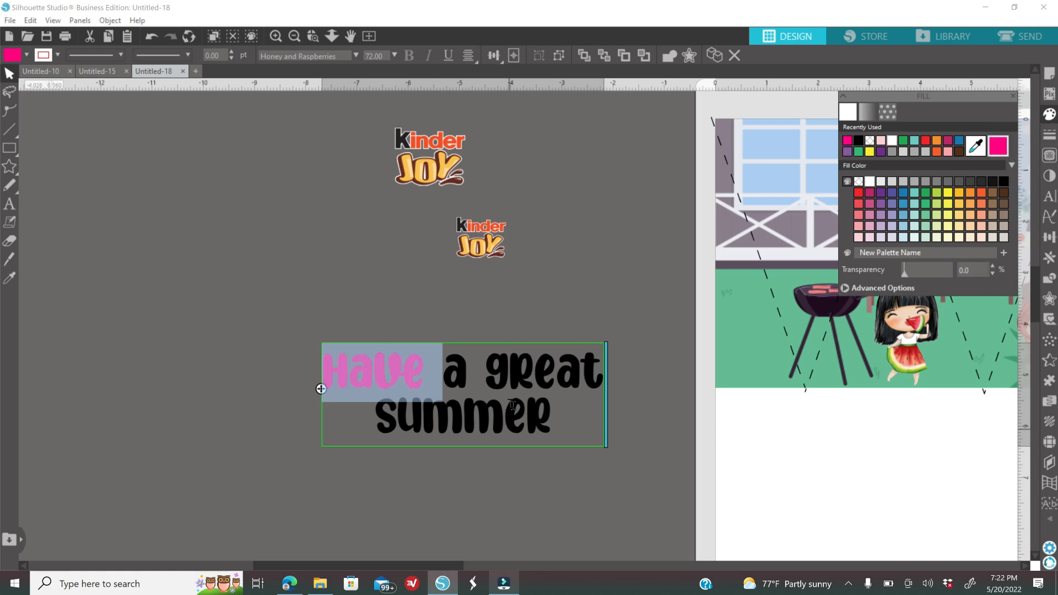
# Fill the word "a" with purple and the word "great" with orange
pyautogui.doubleClick(446, 377)
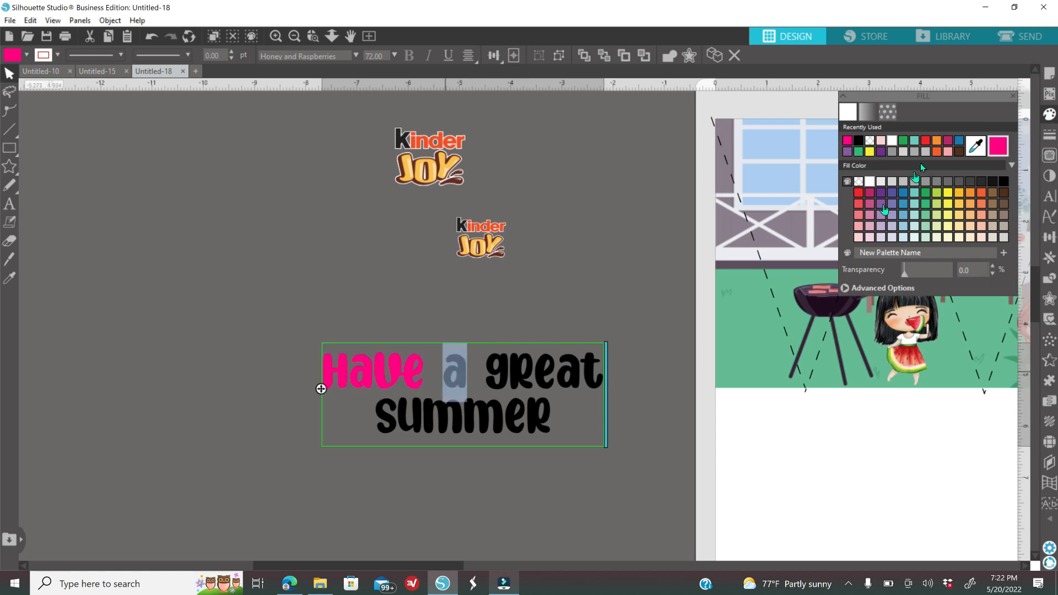
pyautogui.click(881, 193)
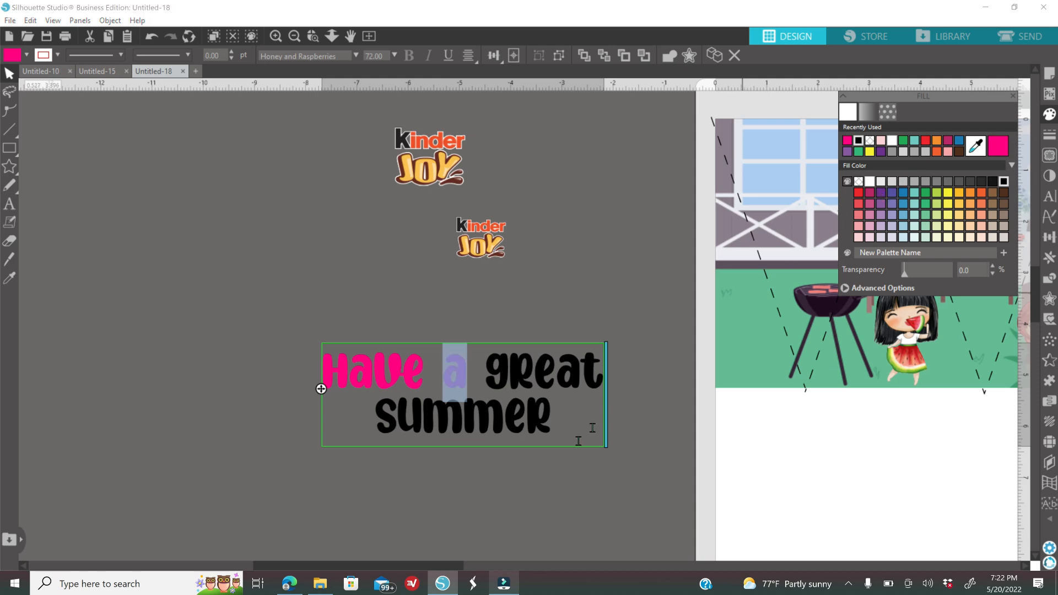
pyautogui.moveTo(604, 378); pyautogui.dragTo(492, 375)
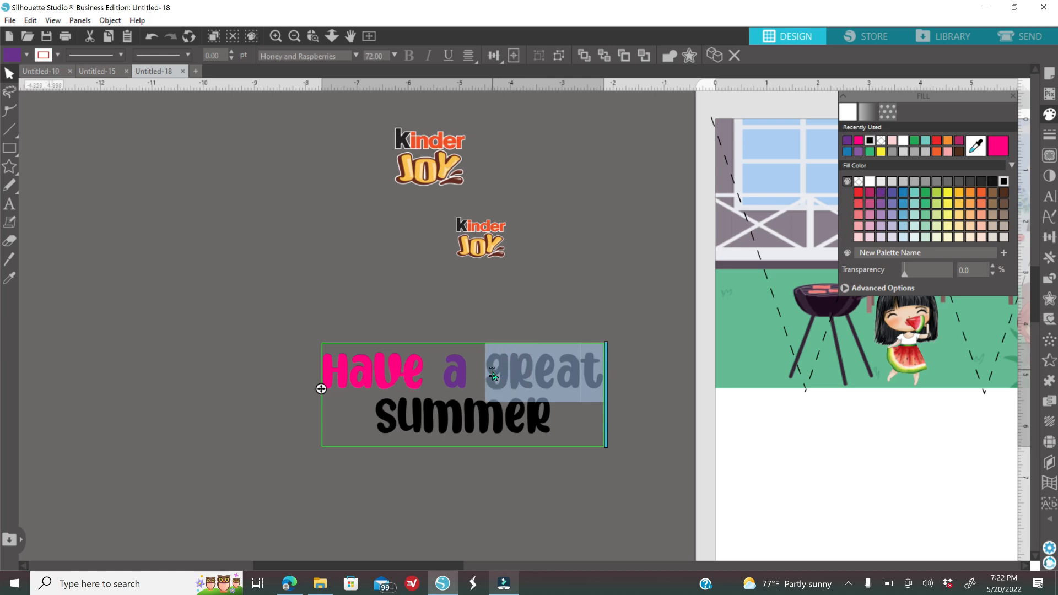
pyautogui.click(971, 192)
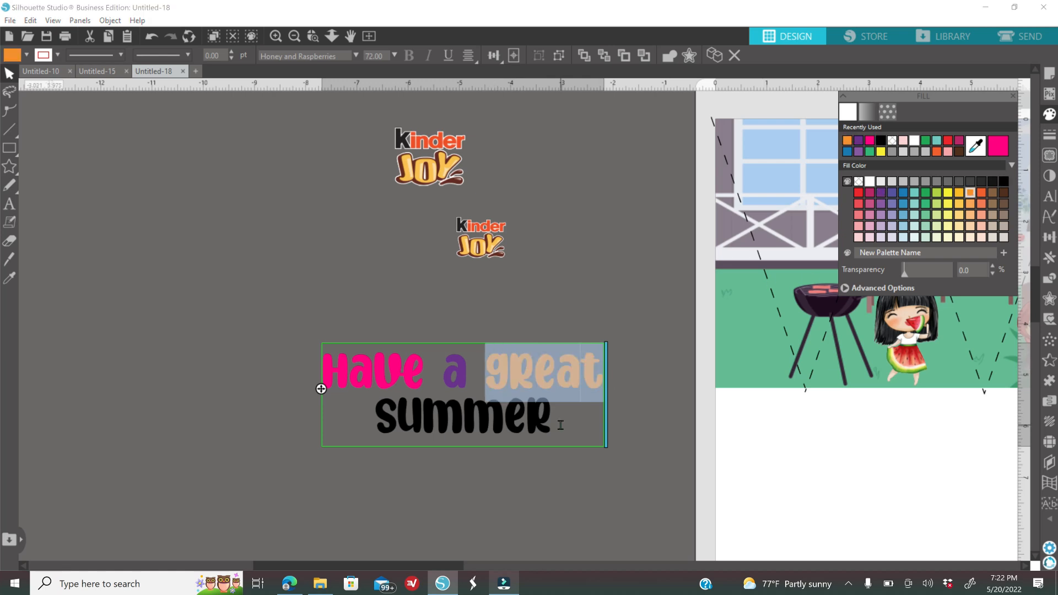
# Fill the word "summer" with green and leave text editing
pyautogui.moveTo(559, 425); pyautogui.dragTo(374, 425)
pyautogui.click(925, 192)
pyautogui.click(567, 439)
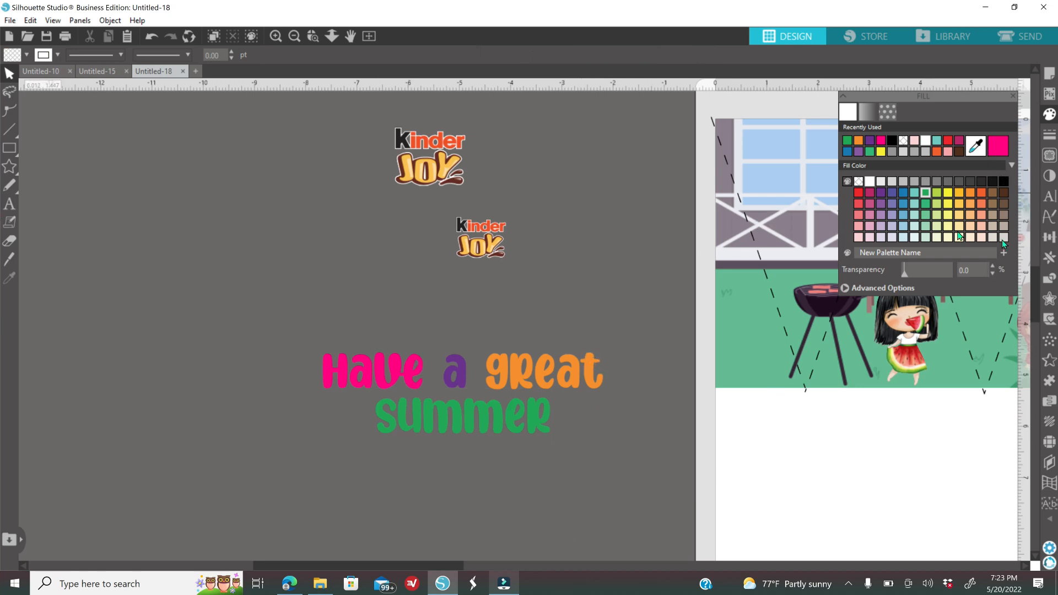
# Switch to the web browser and search Bing Images for "hot pink color" in a new tab
pyautogui.moveTo(478, 565); pyautogui.dragTo(574, 526)
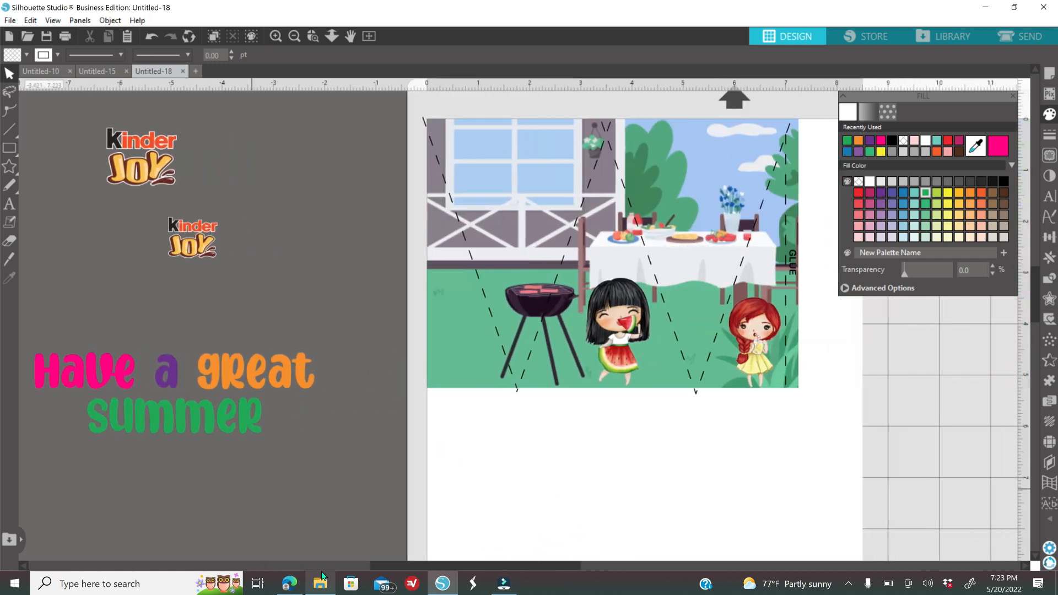
pyautogui.click(290, 583)
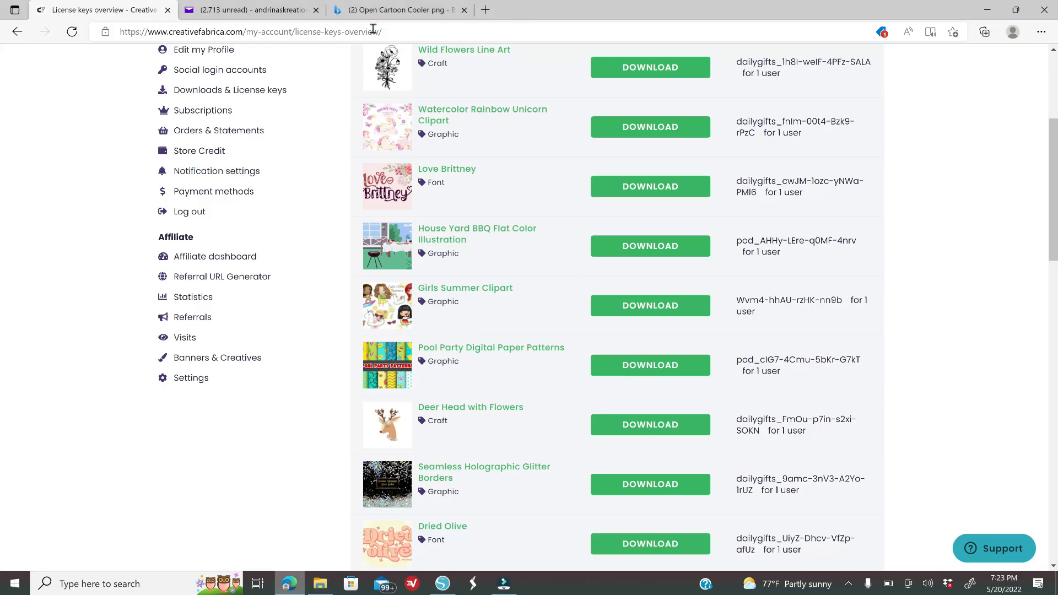
pyautogui.click(484, 13)
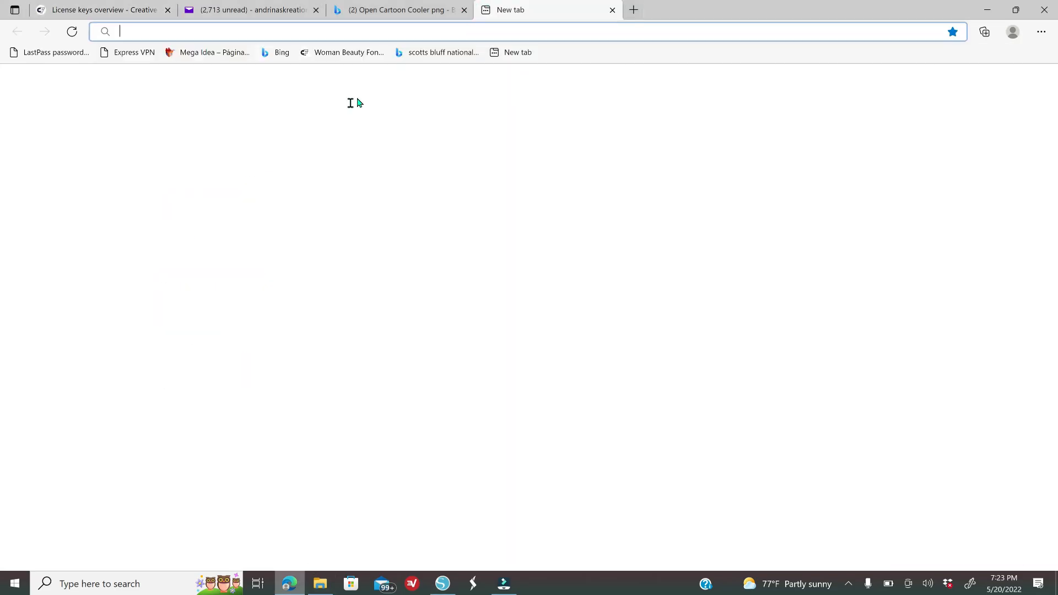
pyautogui.click(428, 106)
pyautogui.write('h')
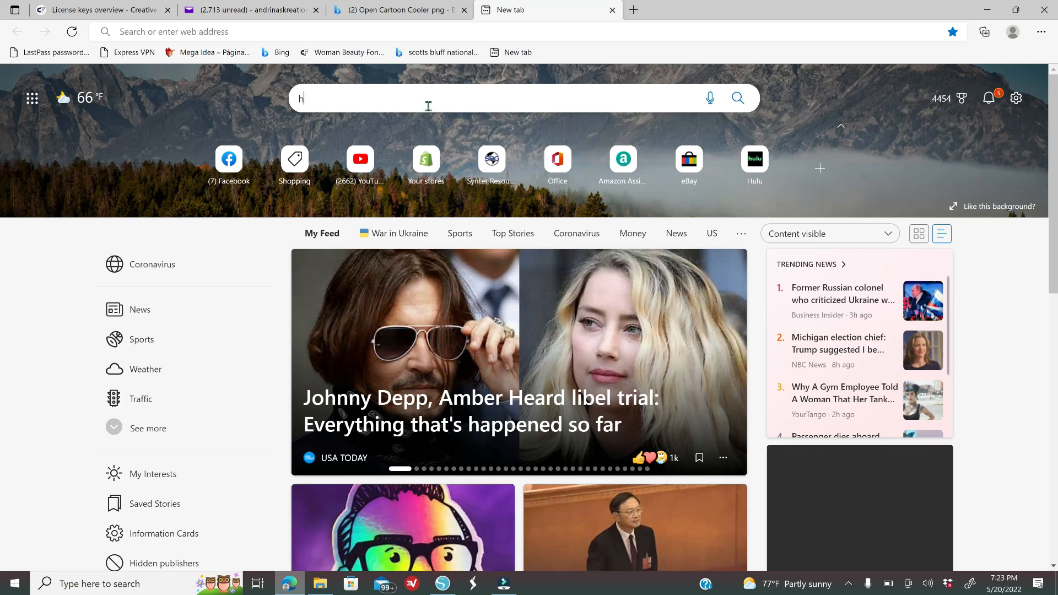
pyautogui.write('ot pink color')
pyautogui.press('Return')
pyautogui.click(160, 102)
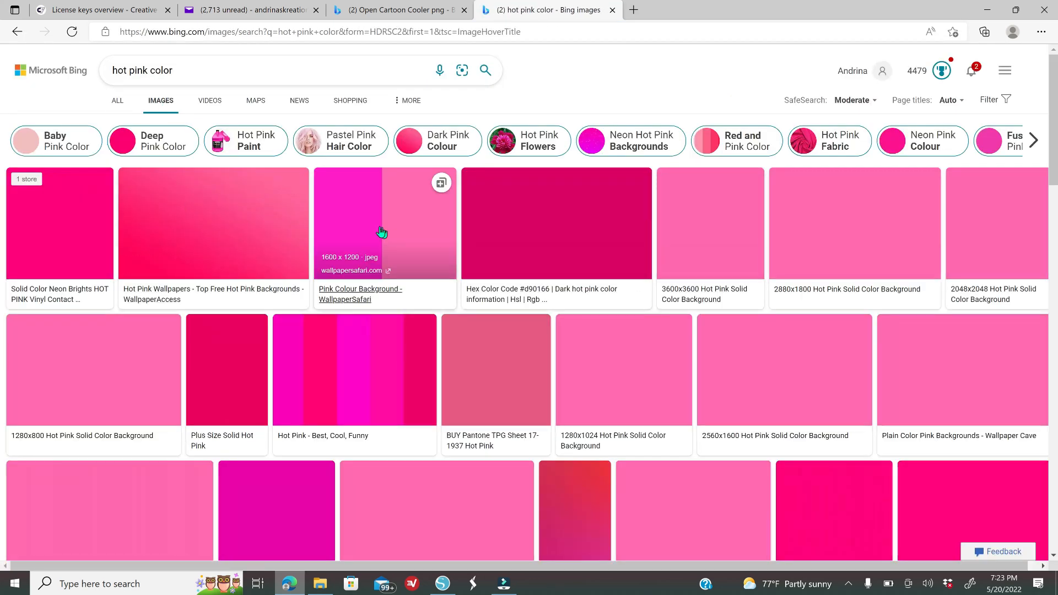
# Copy the two-tone magenta and pink image from the results and paste it into the Silhouette Studio design, overlapping the BBQ picture's lower corner
pyautogui.click(379, 226)
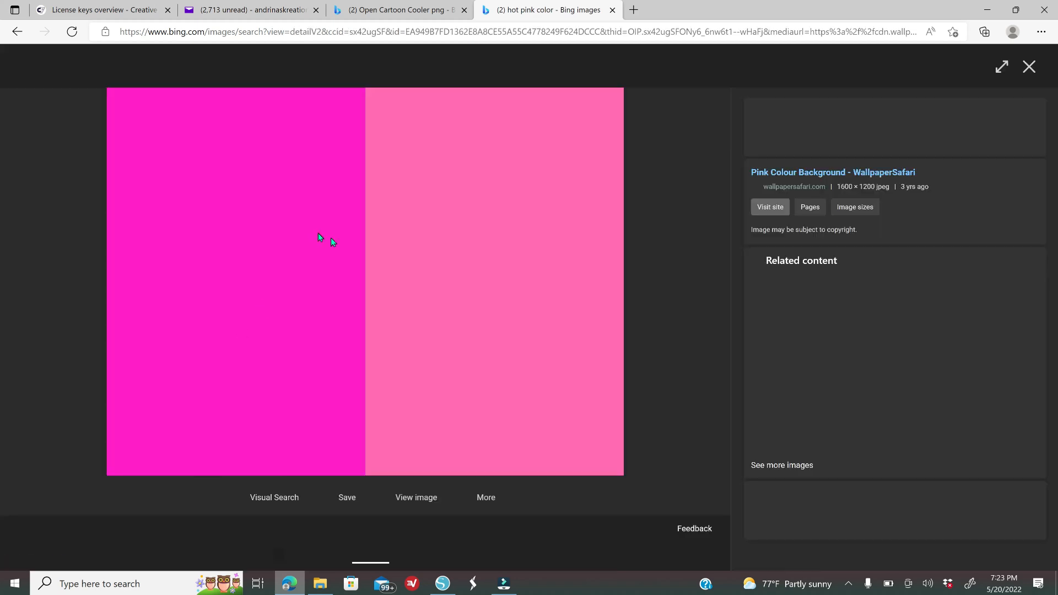
pyautogui.rightClick(320, 235)
pyautogui.click(364, 282)
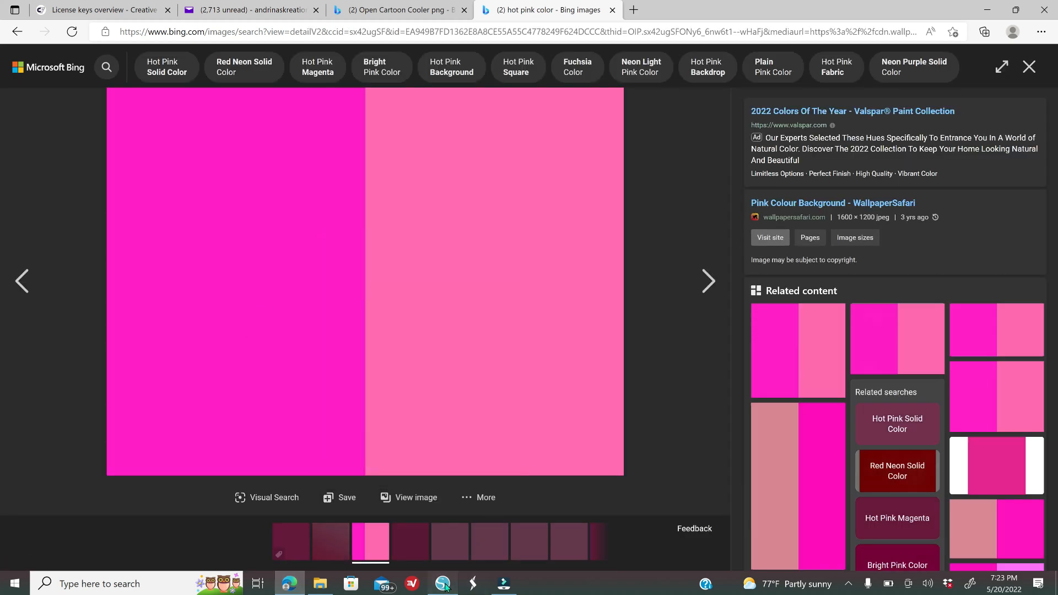
pyautogui.click(444, 583)
pyautogui.rightClick(398, 464)
pyautogui.click(431, 351)
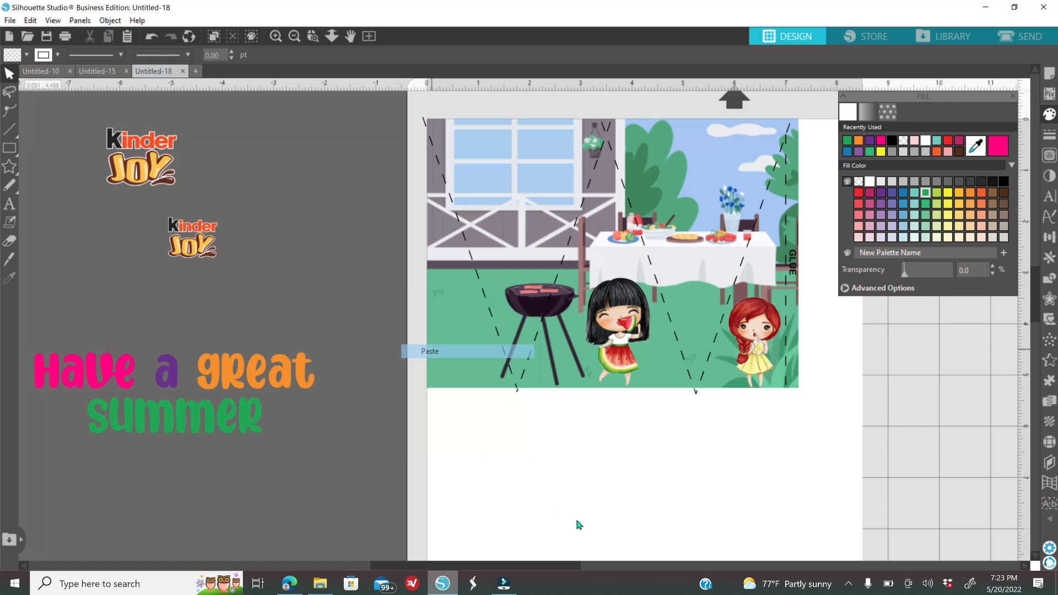
pyautogui.click(296, 36)
pyautogui.moveTo(652, 402); pyautogui.dragTo(869, 515)
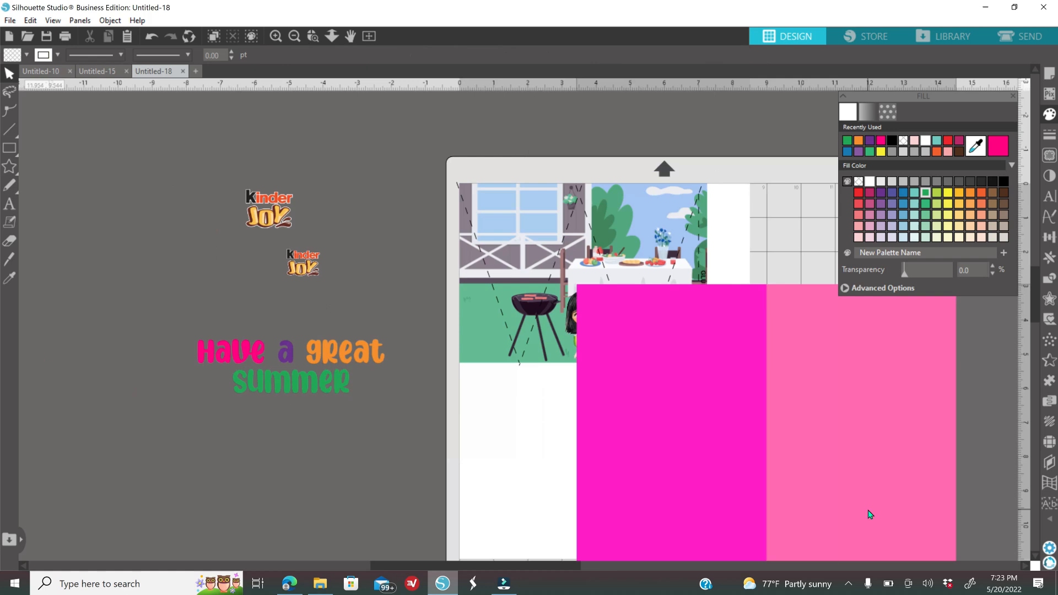
# Sample the magenta half of the pasted image with the color picker and try it as the fill of the word "great"
pyautogui.click(976, 146)
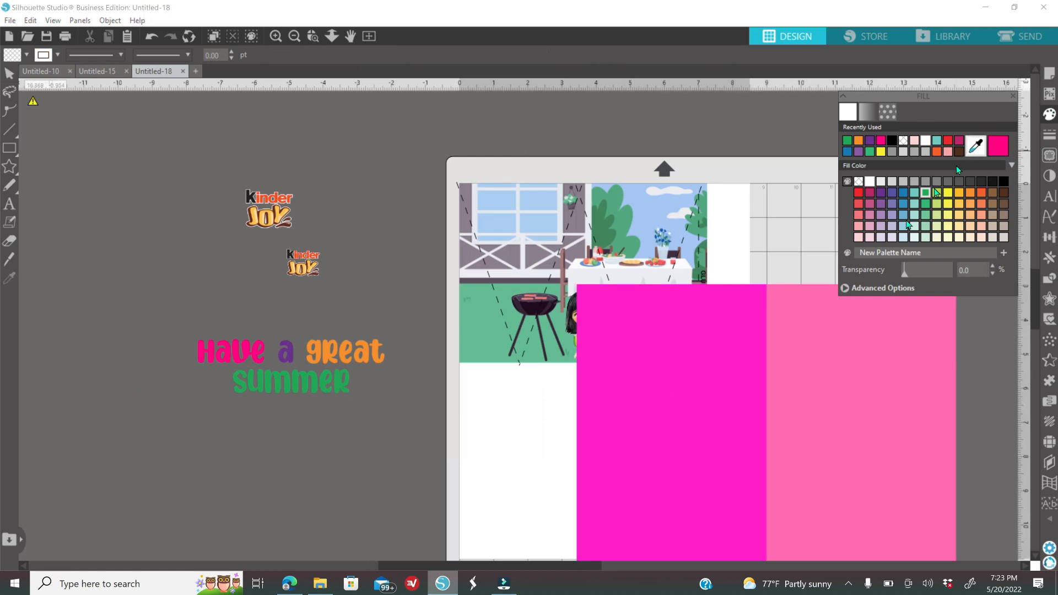
pyautogui.click(721, 375)
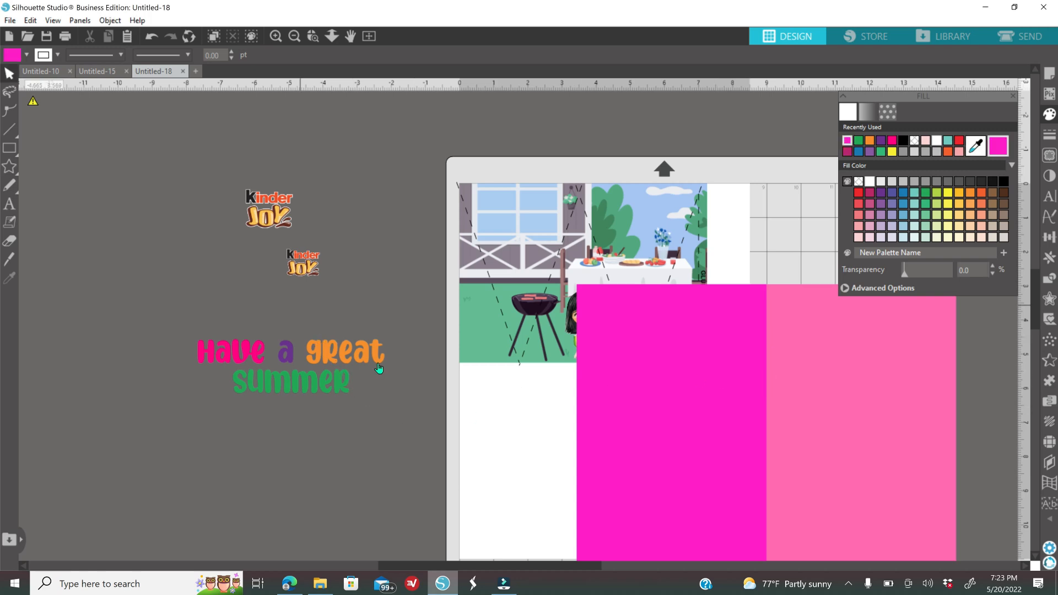
pyautogui.doubleClick(374, 359)
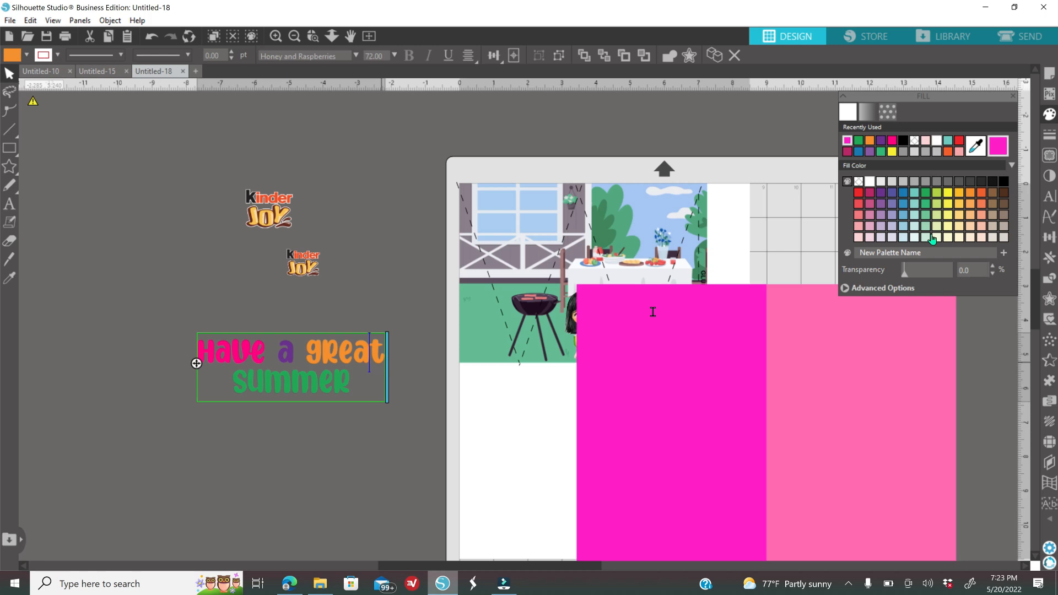
pyautogui.moveTo(379, 354); pyautogui.dragTo(249, 354)
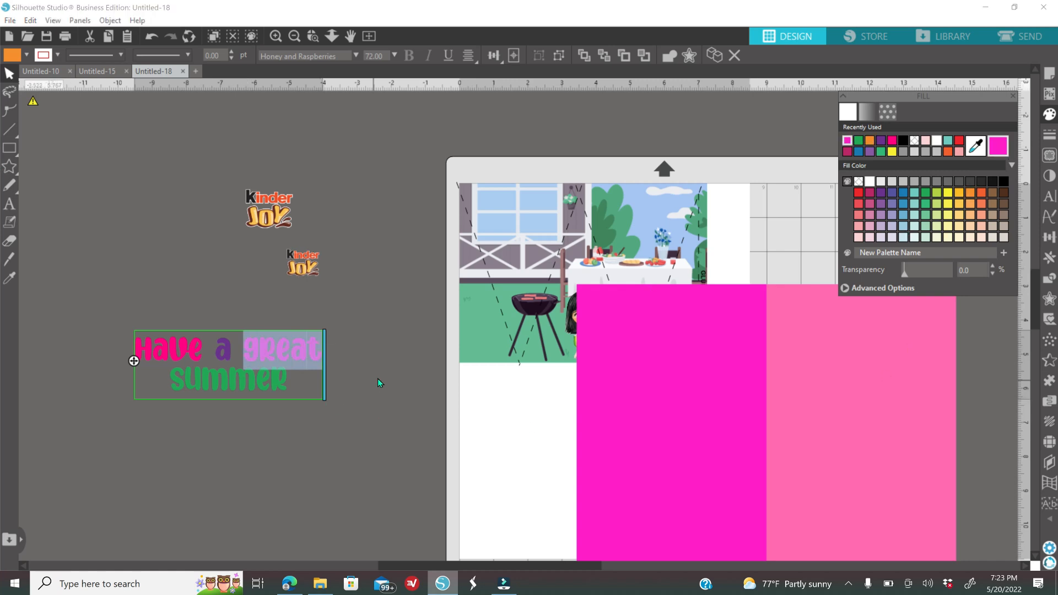
pyautogui.click(408, 434)
pyautogui.click(837, 469)
# Undo the magenta fill on the word "great" and delete the pasted two-tone pink image
pyautogui.click(153, 36)
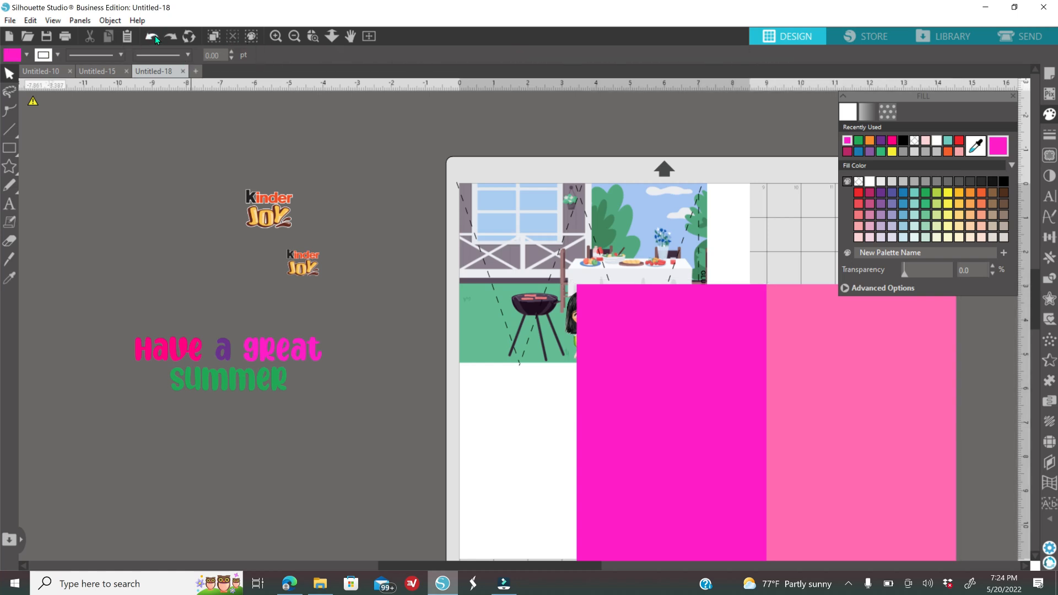
pyautogui.click(153, 36)
pyautogui.click(154, 36)
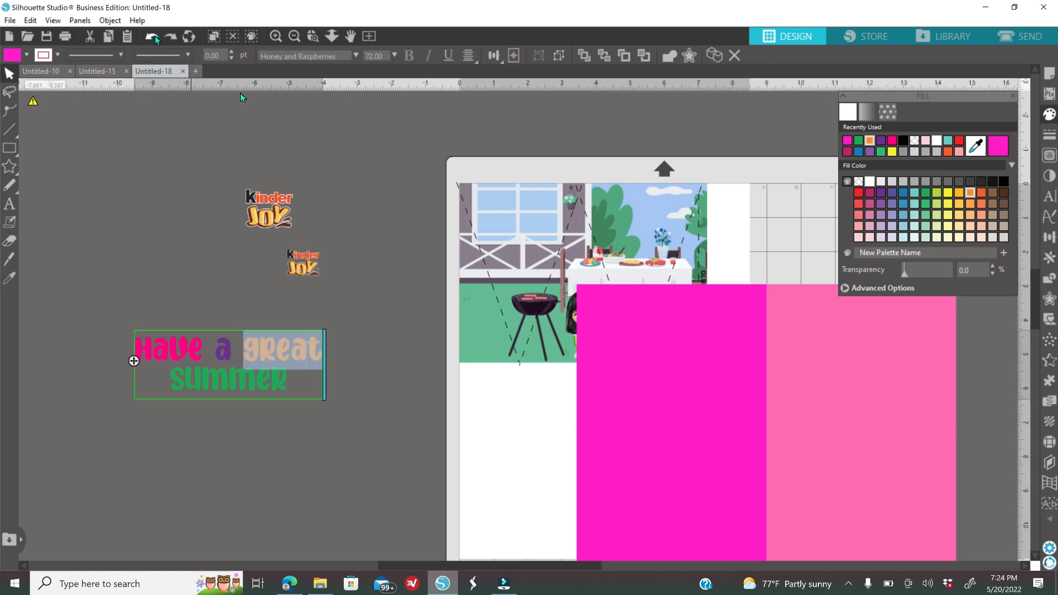
pyautogui.click(402, 354)
pyautogui.click(681, 467)
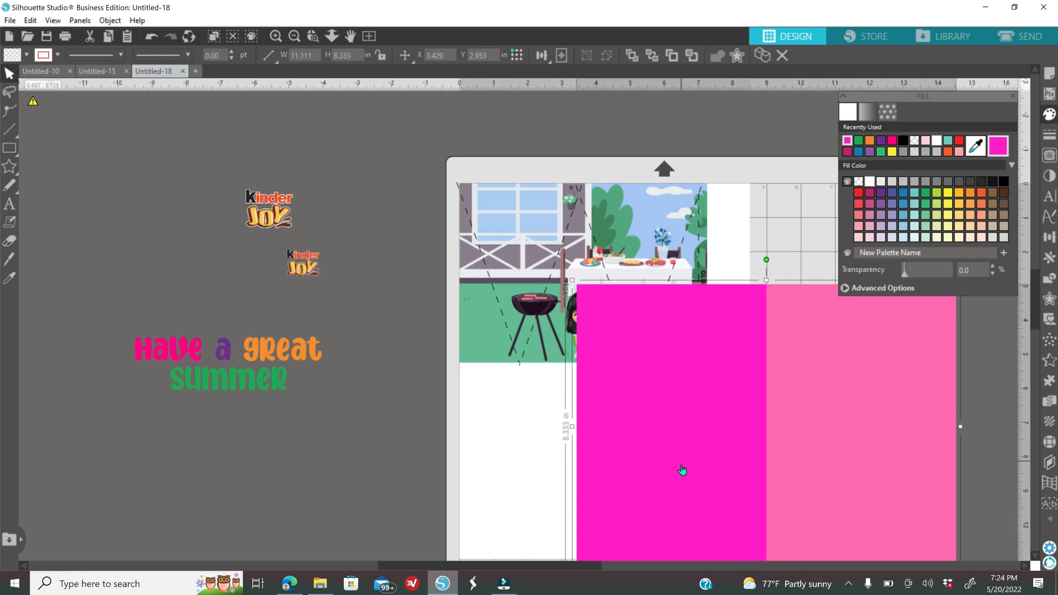
pyautogui.press('Delete')
# Duplicate the colored "Have a great summer" text, place the copy underneath, and move the original up just below the small Kinder Joy logo
pyautogui.click(270, 383)
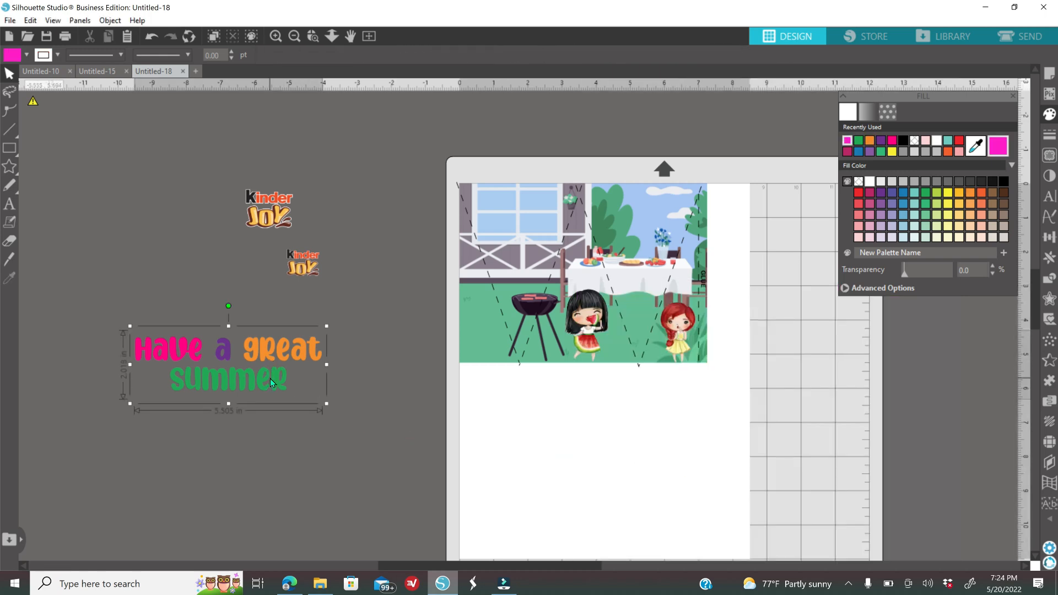
pyautogui.rightClick(308, 357)
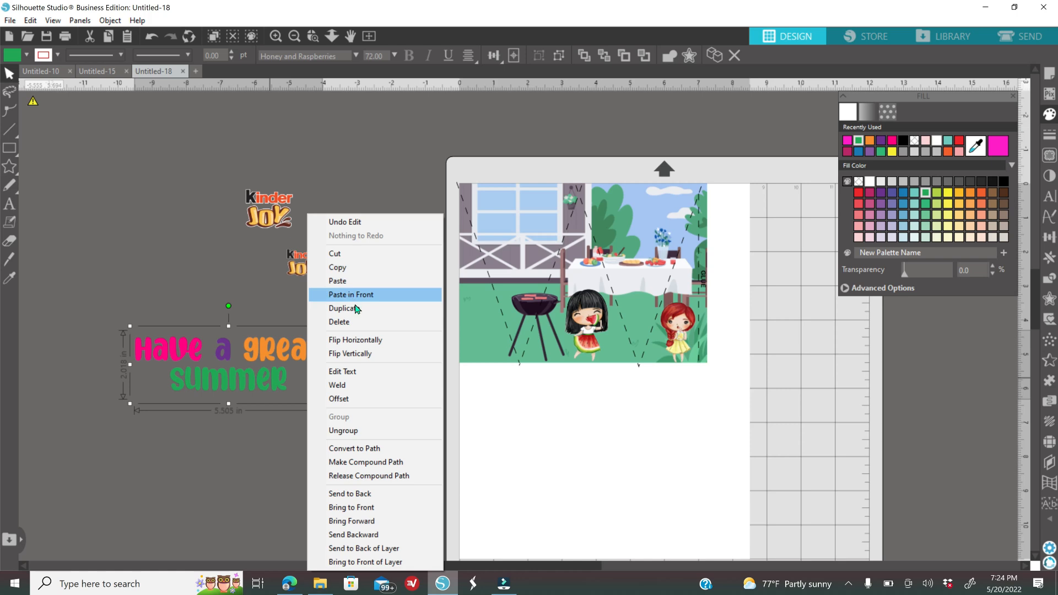
pyautogui.click(353, 308)
pyautogui.moveTo(288, 362); pyautogui.dragTo(323, 475)
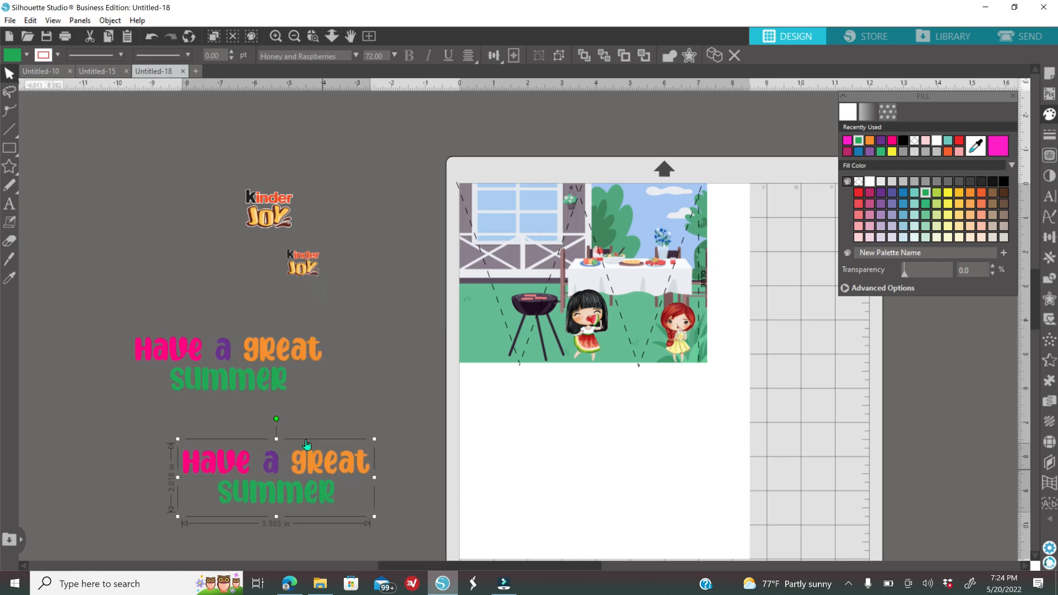
pyautogui.moveTo(243, 390); pyautogui.dragTo(310, 365)
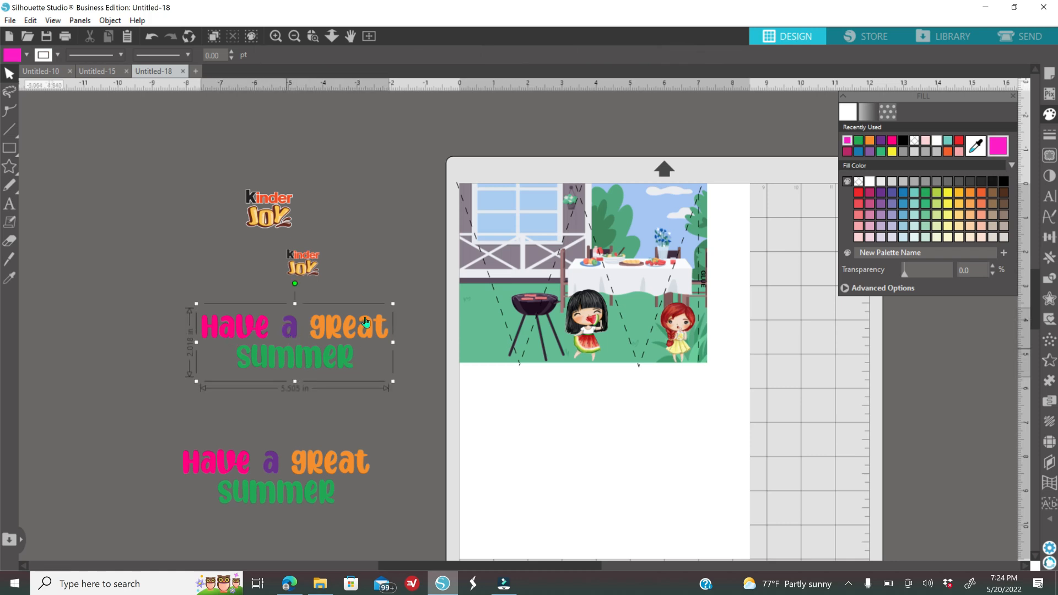
# Create a 0.040 in offset with rounded corners around the upper "Have a great summer" text
pyautogui.click(1050, 298)
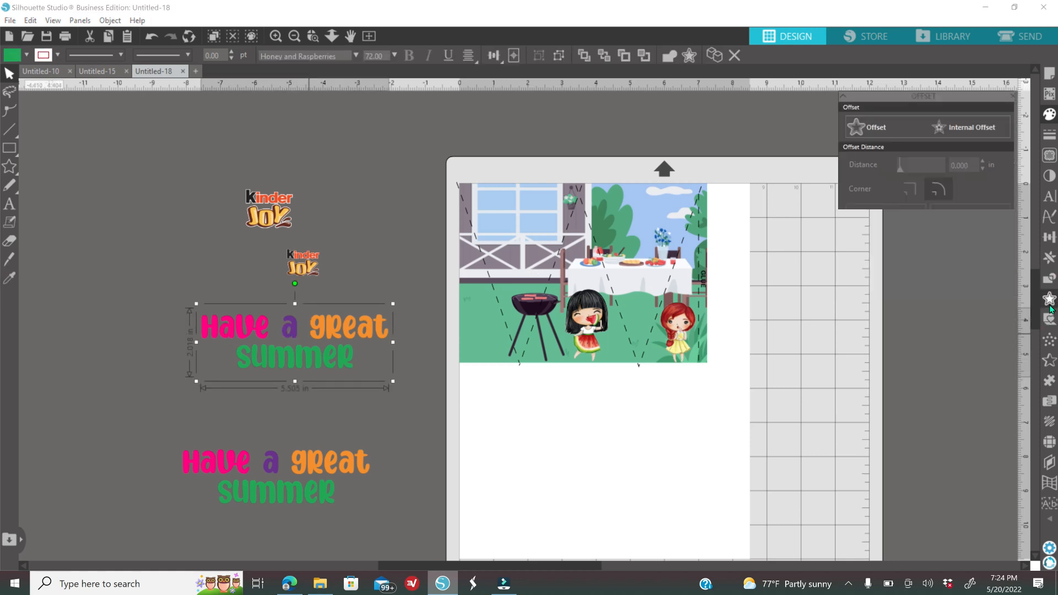
pyautogui.click(875, 130)
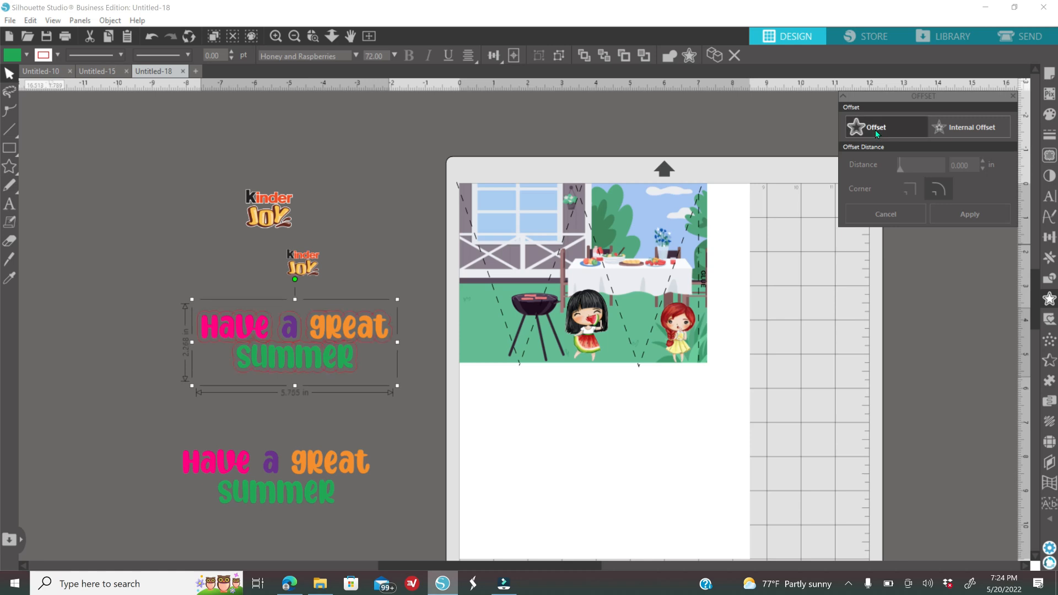
pyautogui.click(903, 165)
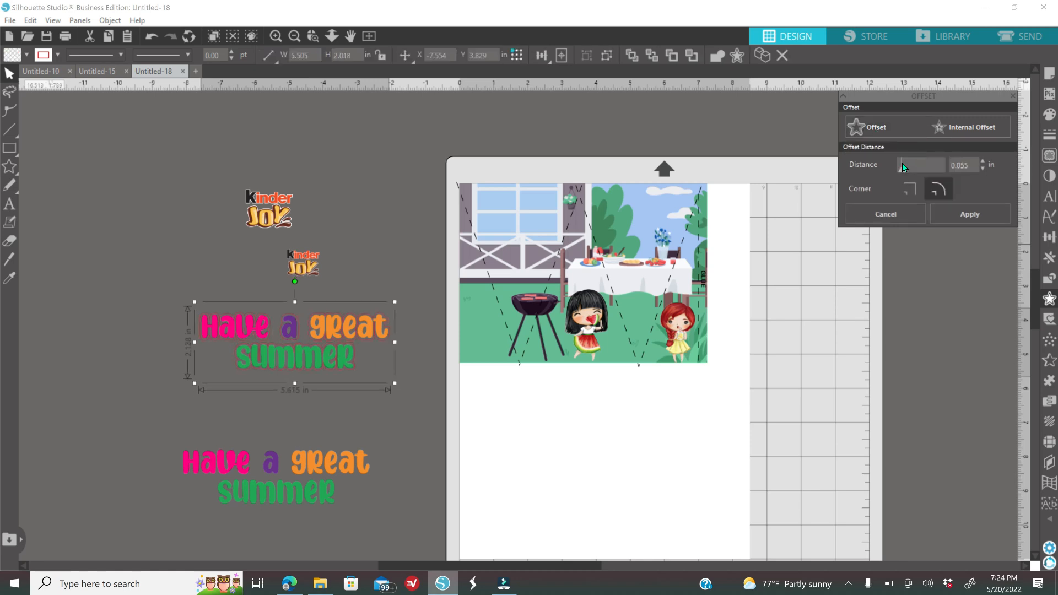
pyautogui.click(983, 169)
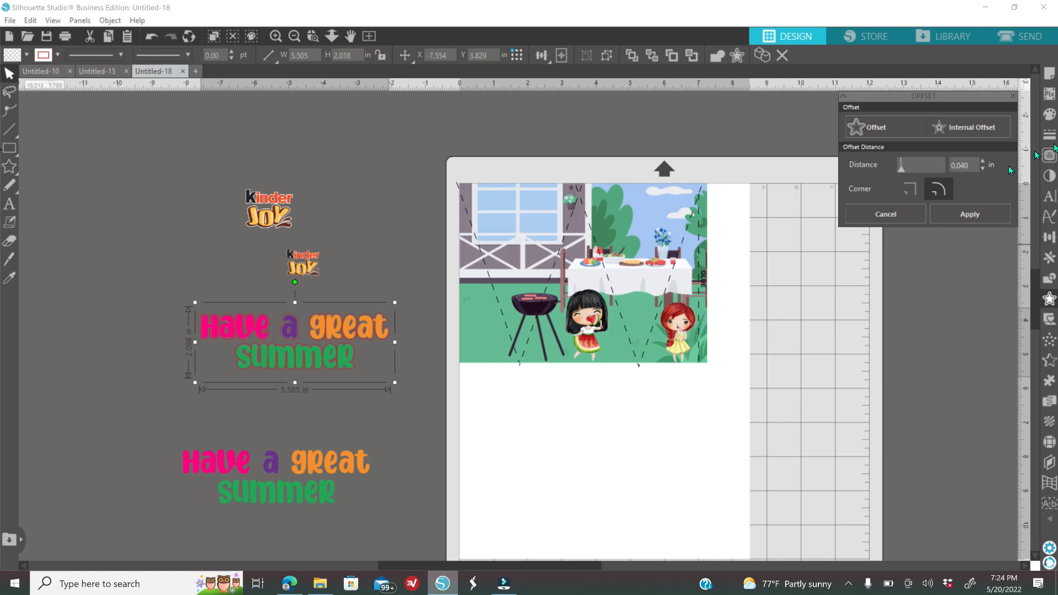
# Fill the new offset with white, clear its line color, and group it with the "Have a great summer" text
pyautogui.click(1050, 114)
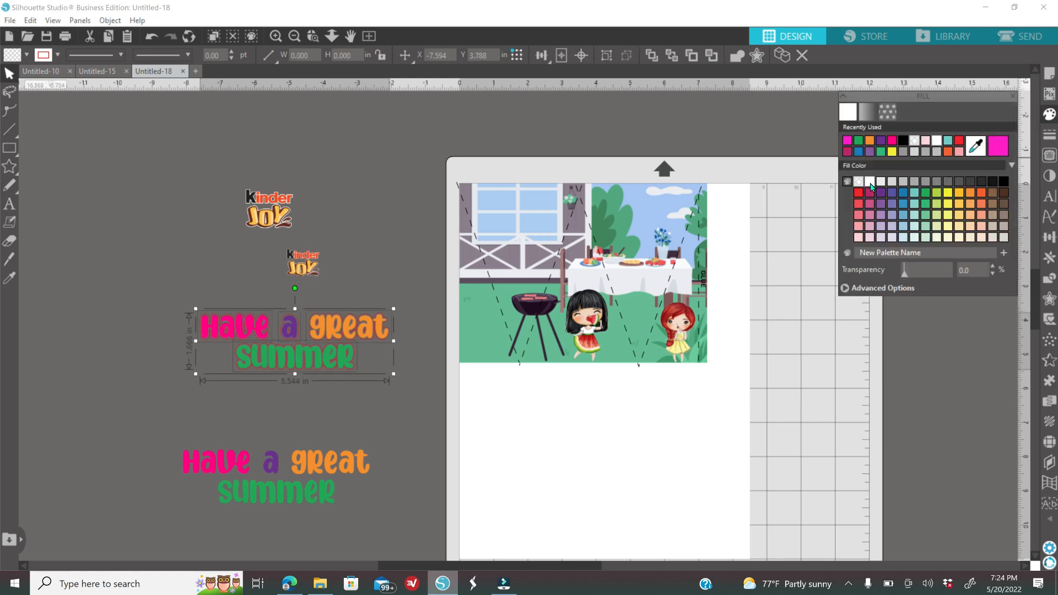
pyautogui.click(870, 182)
pyautogui.click(1050, 137)
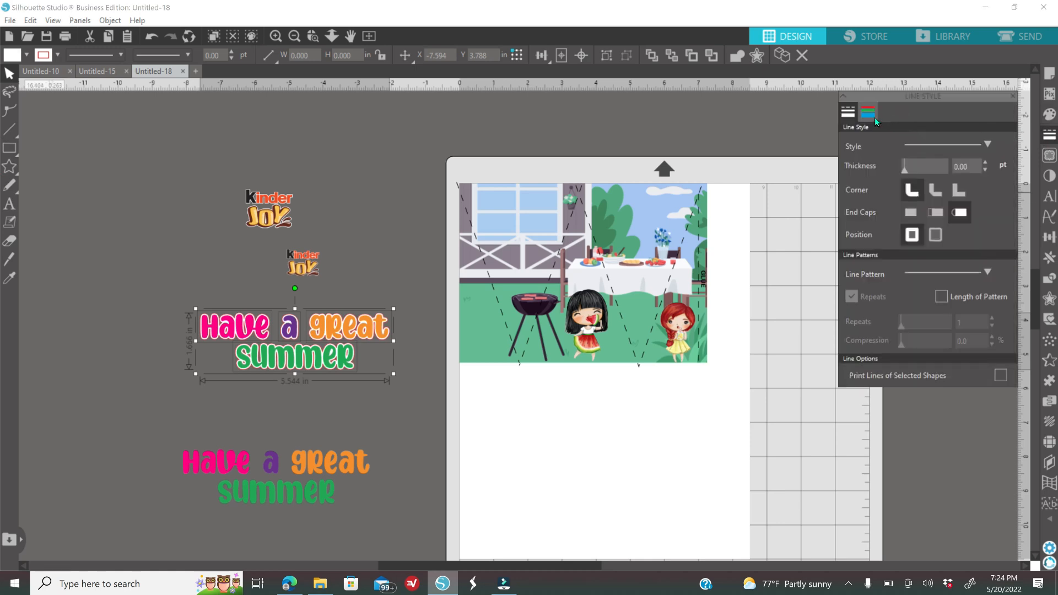
pyautogui.click(875, 118)
pyautogui.moveTo(179, 306); pyautogui.dragTo(409, 372)
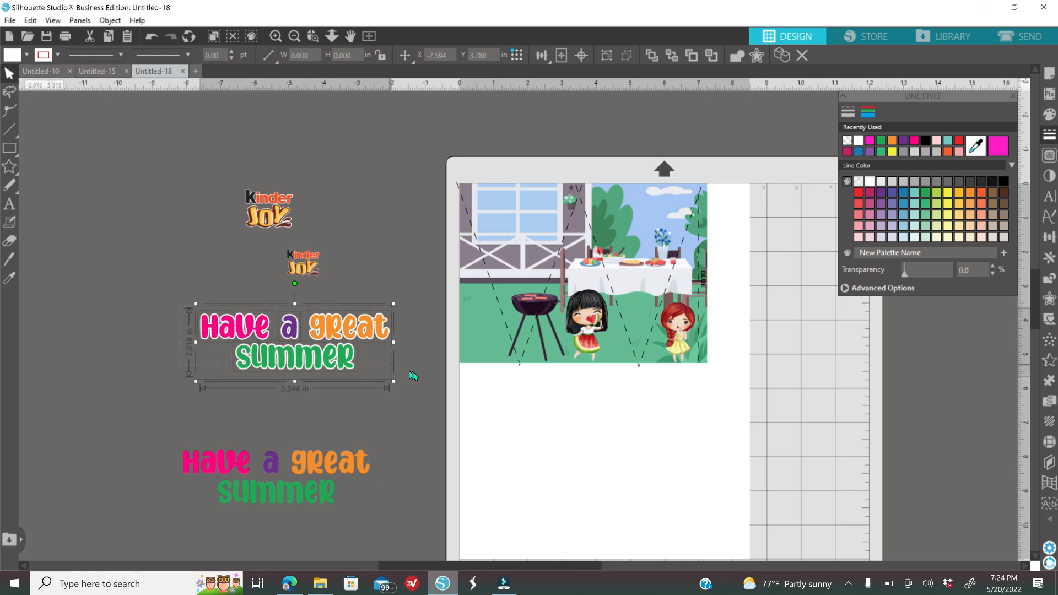
pyautogui.rightClick(387, 405)
pyautogui.click(419, 247)
# Move the grouped "Have a great summer" text onto the house window of the wrapper and shrink it to about 2.9 in wide
pyautogui.moveTo(305, 357); pyautogui.dragTo(496, 238)
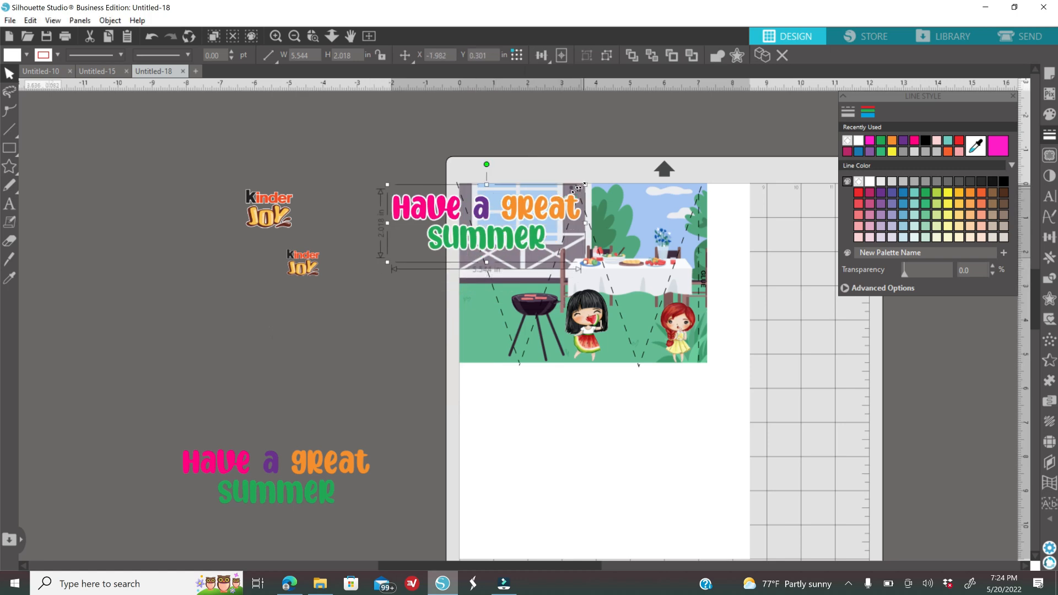
pyautogui.moveTo(583, 186); pyautogui.dragTo(494, 235)
pyautogui.moveTo(492, 219); pyautogui.dragTo(508, 212)
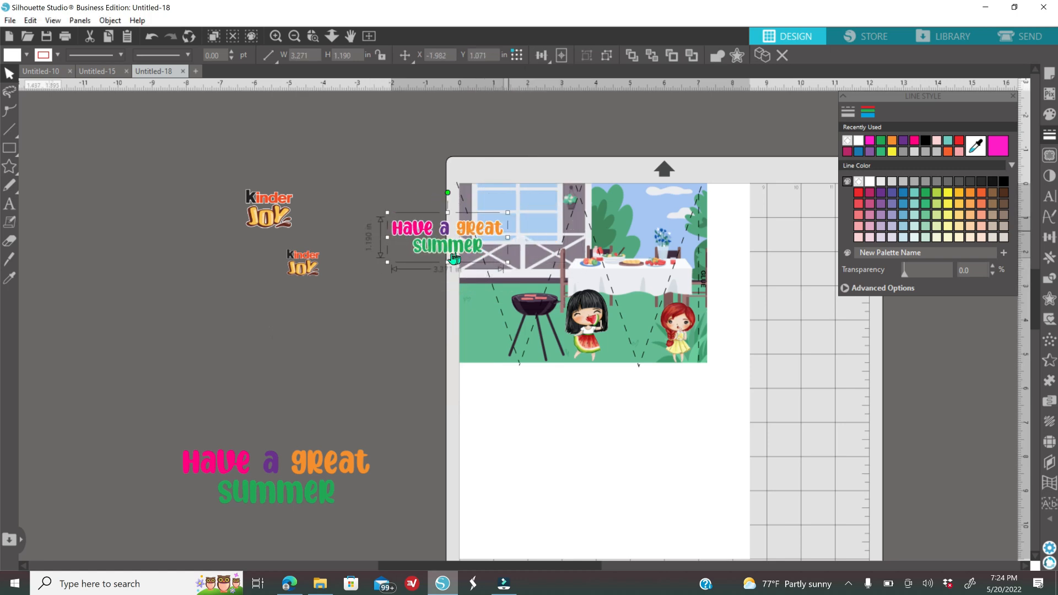
pyautogui.moveTo(440, 252); pyautogui.dragTo(507, 232)
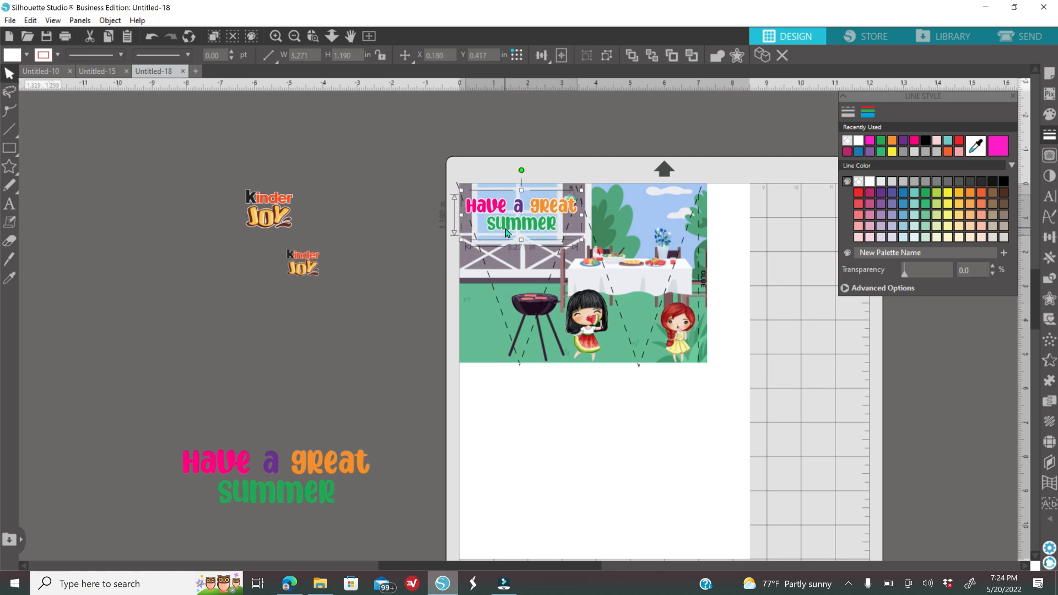
pyautogui.click(275, 38)
pyautogui.click(275, 38)
pyautogui.scroll(2, 229, 350)
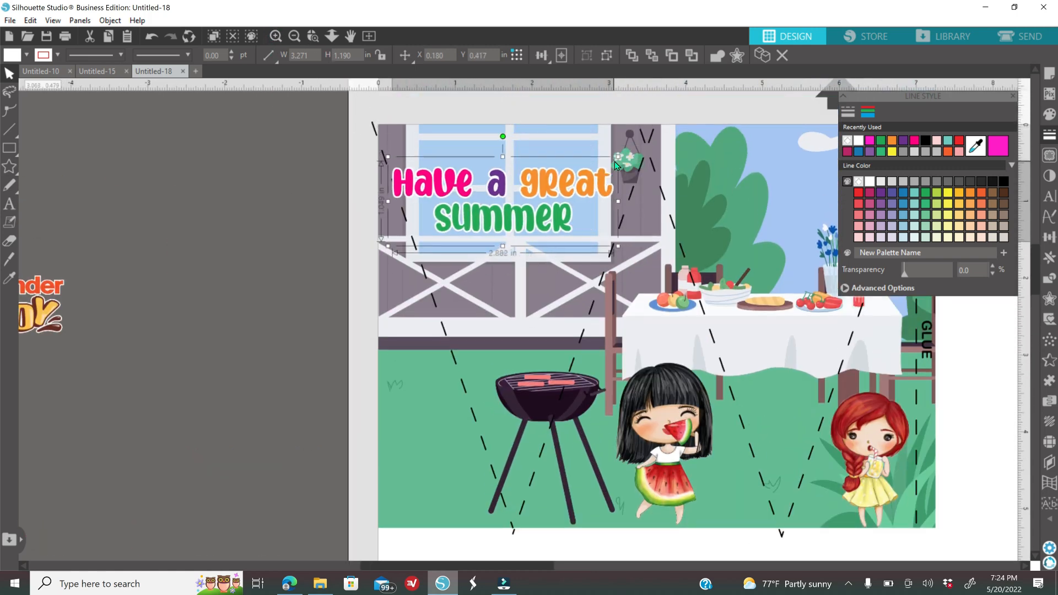
pyautogui.moveTo(615, 164); pyautogui.dragTo(611, 165)
pyautogui.moveTo(558, 223); pyautogui.dragTo(567, 225)
# Bring the larger Kinder Joy logo to the front and place it directly beneath the "Have a great summer" text on the wrapper
pyautogui.click(295, 37)
pyautogui.moveTo(138, 246); pyautogui.dragTo(296, 287)
pyautogui.rightClick(296, 296)
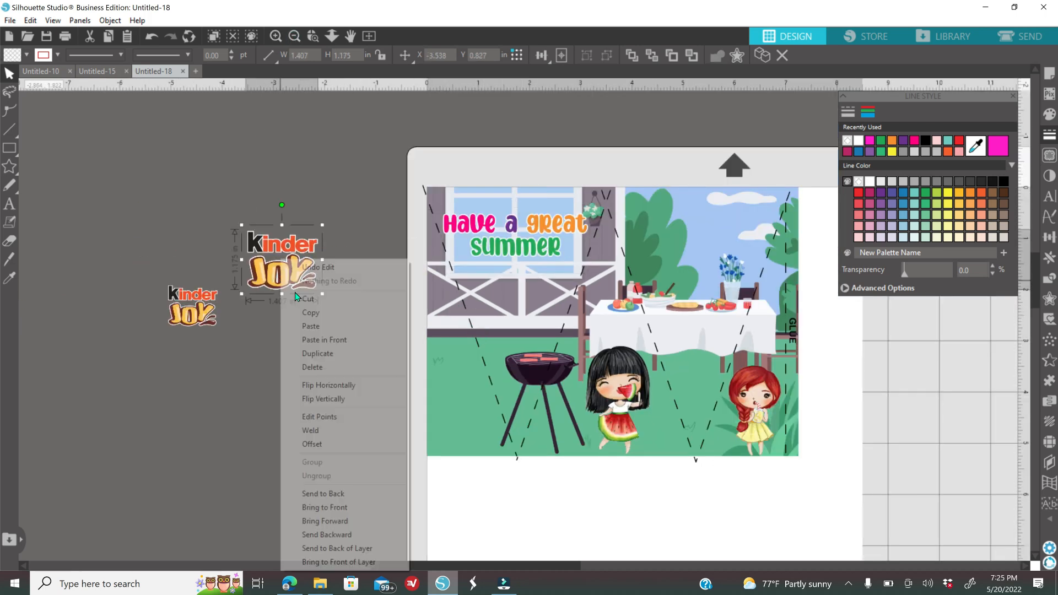
pyautogui.click(342, 510)
pyautogui.moveTo(278, 285); pyautogui.dragTo(515, 316)
pyautogui.click(275, 37)
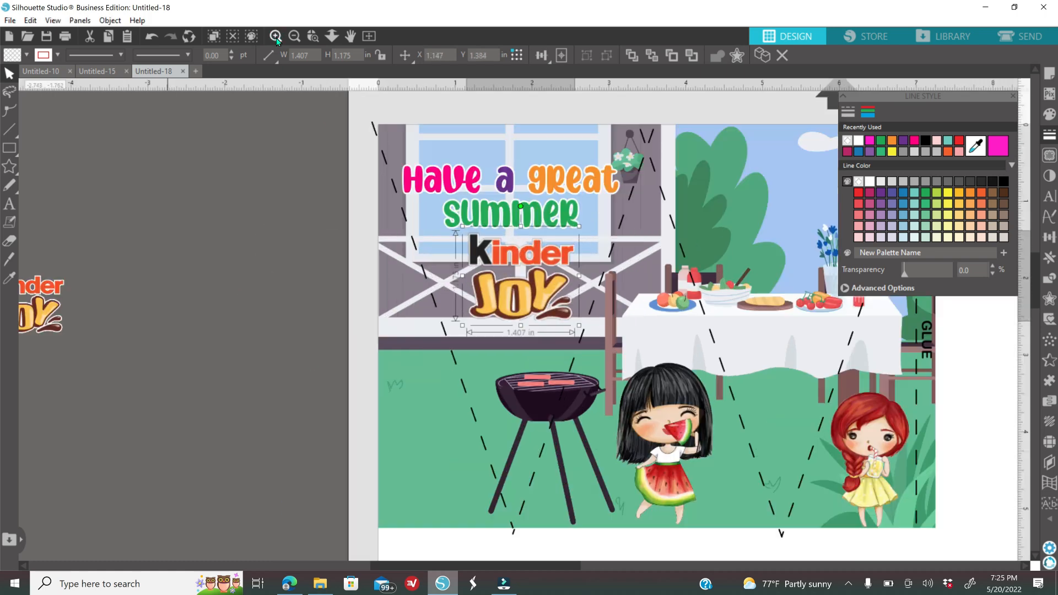
pyautogui.moveTo(545, 299); pyautogui.dragTo(536, 302)
pyautogui.click(241, 309)
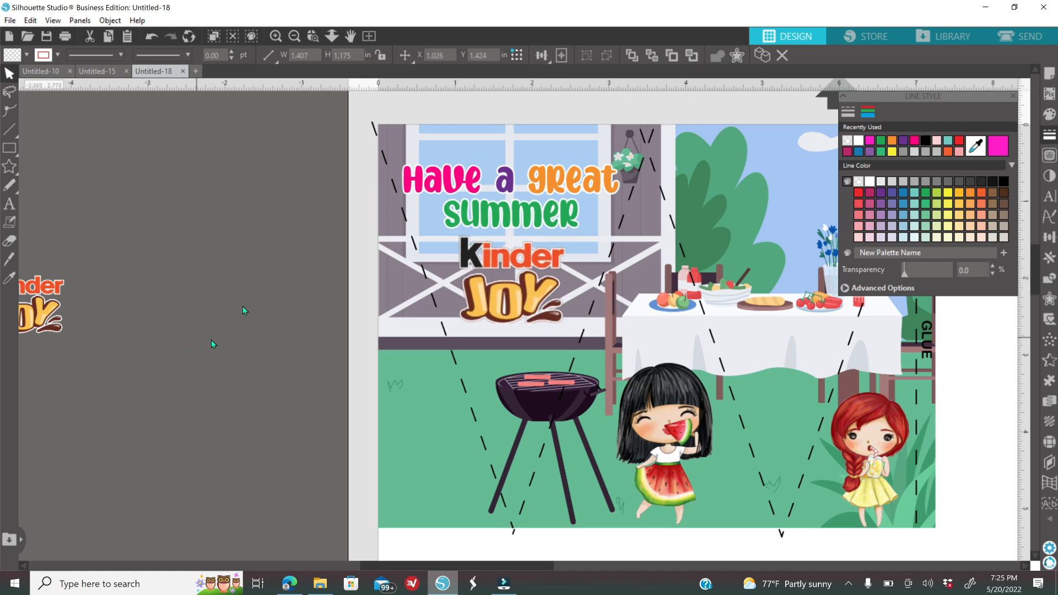
# Replace the wording of the spare "Have a great summer" copy with "see you" and "next year :)" on two lines
pyautogui.click(295, 38)
pyautogui.click(294, 37)
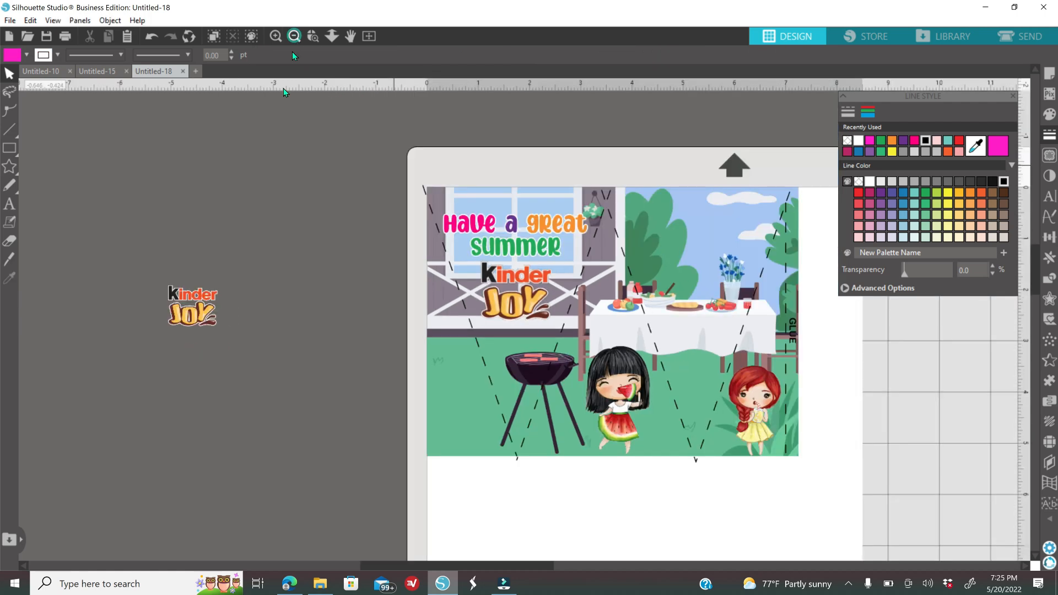
pyautogui.scroll(-3, 257, 385)
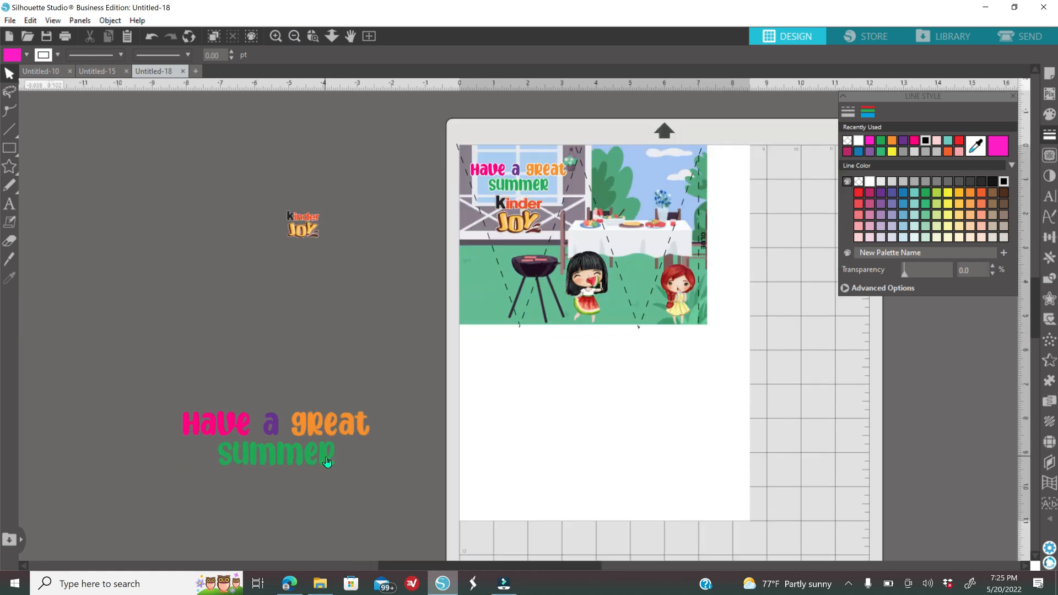
pyautogui.doubleClick(323, 456)
pyautogui.moveTo(231, 461); pyautogui.dragTo(156, 405)
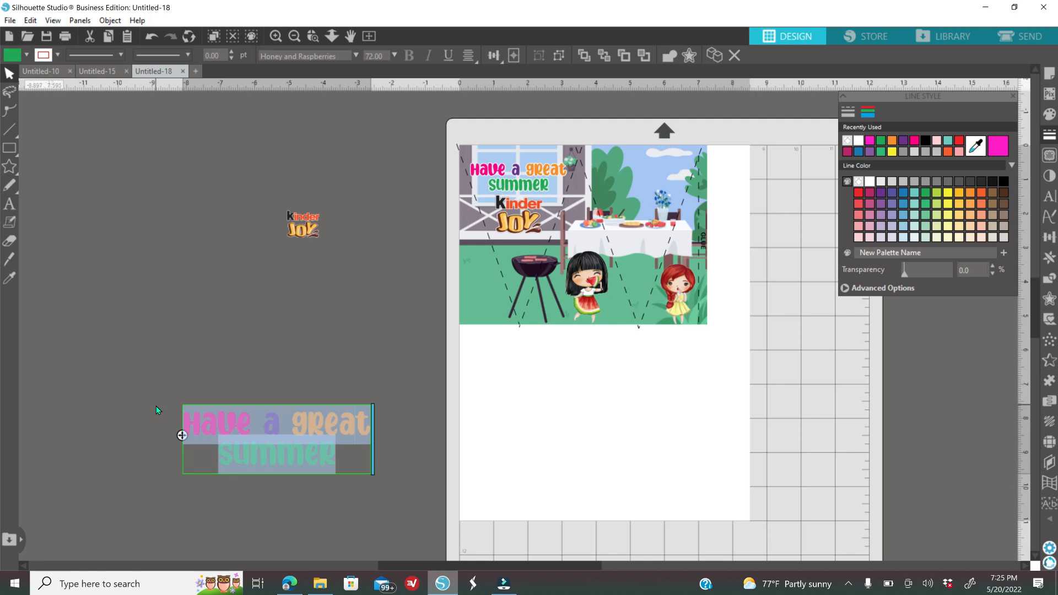
pyautogui.write('see you')
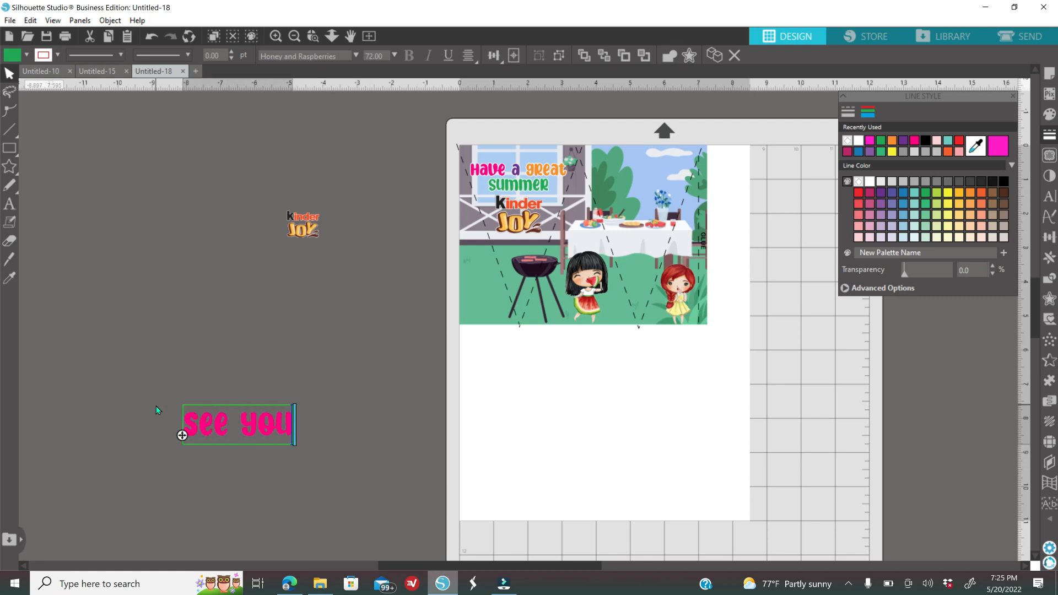
pyautogui.press('Return')
pyautogui.write('next year :)')
pyautogui.click(282, 453)
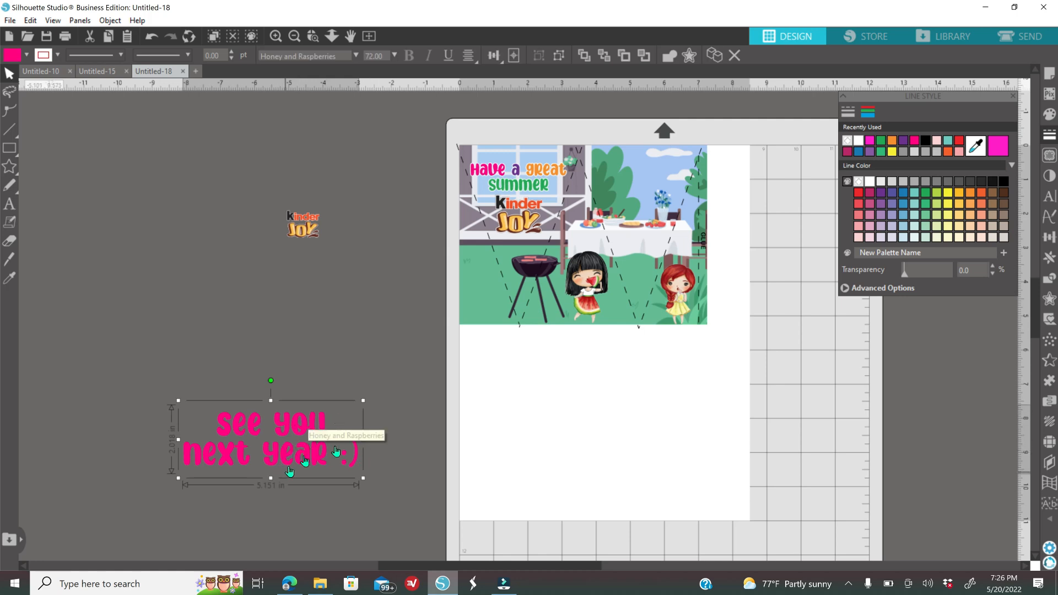
# Fill the word "see" with blue and the word "you" with golden yellow
pyautogui.click(1050, 205)
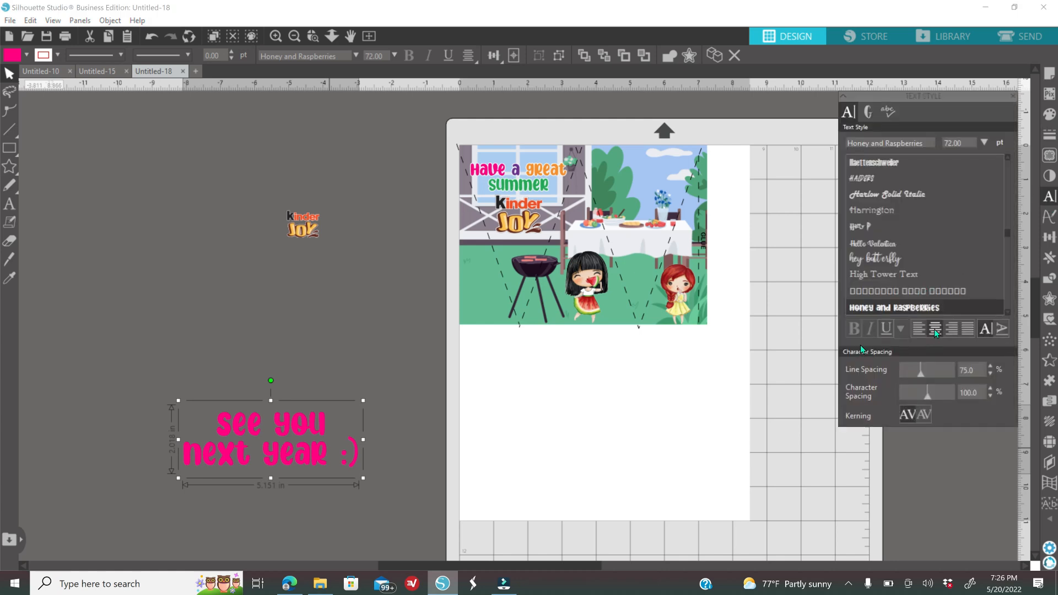
pyautogui.doubleClick(251, 430)
pyautogui.moveTo(263, 425); pyautogui.dragTo(216, 424)
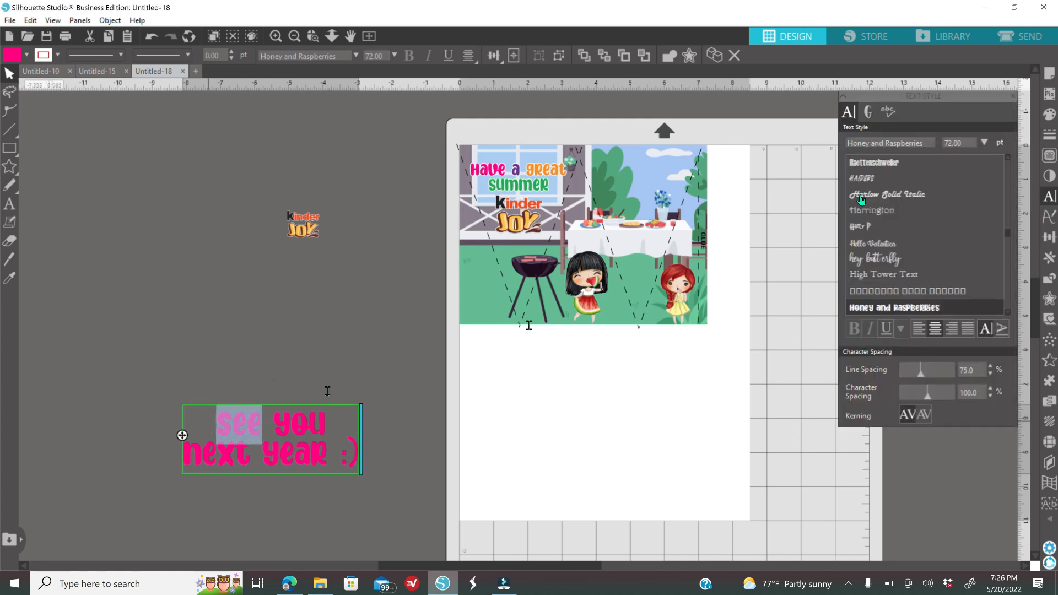
pyautogui.click(1050, 115)
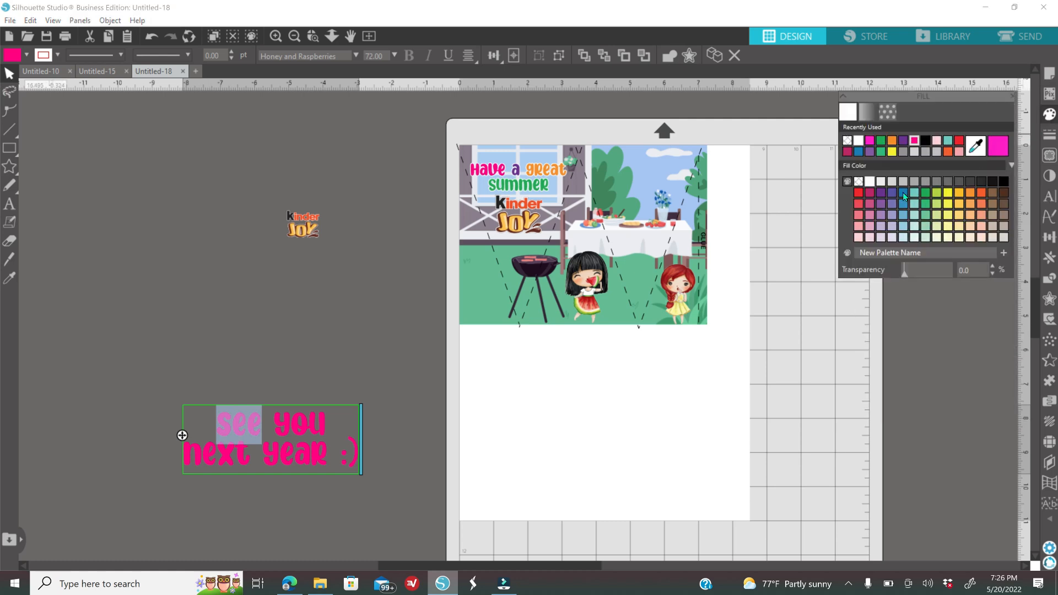
pyautogui.click(905, 193)
pyautogui.moveTo(326, 424); pyautogui.dragTo(274, 424)
pyautogui.click(956, 195)
# Fill the word "next" with magenta, "year" with red, and the ":)" smiley with green
pyautogui.moveTo(251, 459); pyautogui.dragTo(183, 460)
pyautogui.click(891, 142)
pyautogui.moveTo(327, 457); pyautogui.dragTo(262, 461)
pyautogui.click(859, 193)
pyautogui.moveTo(360, 461); pyautogui.dragTo(339, 461)
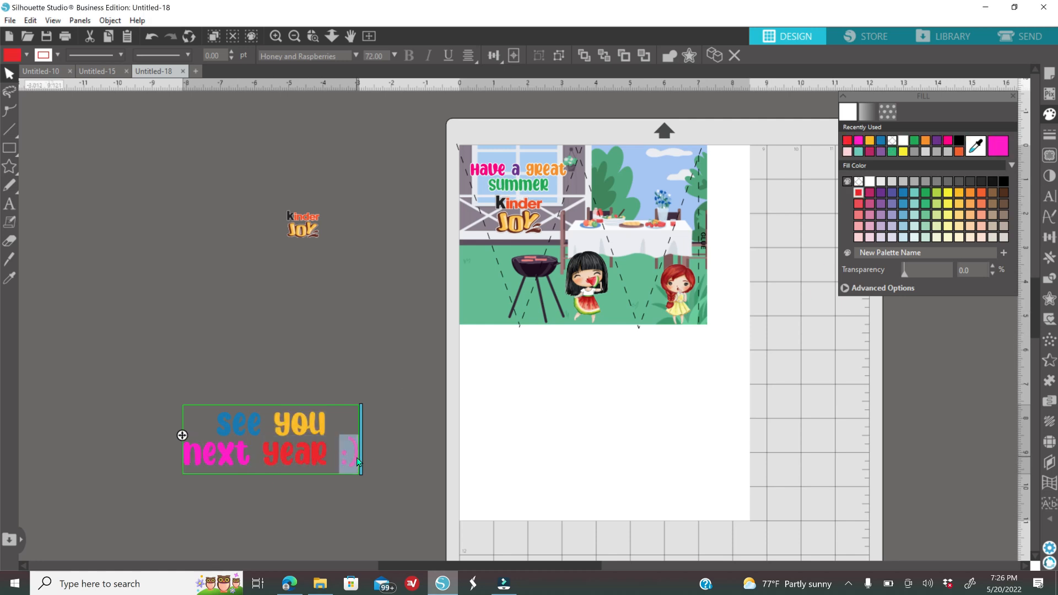
pyautogui.click(335, 314)
pyautogui.click(298, 435)
pyautogui.doubleClick(231, 435)
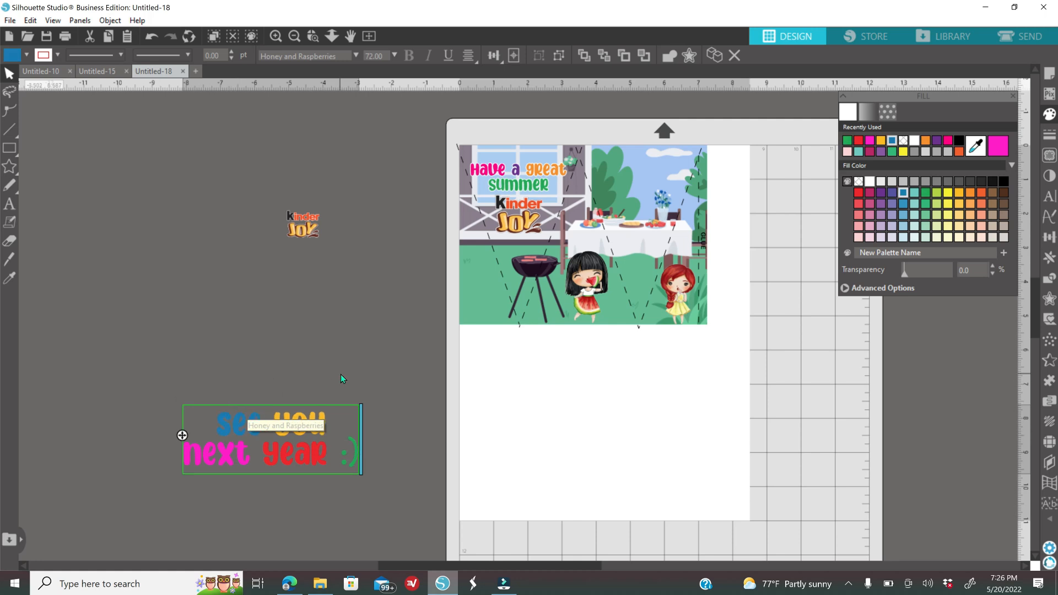
pyautogui.click(343, 379)
# Move the "see you next year :)" text up beneath the small Kinder Joy logo beside the page
pyautogui.moveTo(231, 430); pyautogui.dragTo(299, 330)
pyautogui.click(272, 305)
pyautogui.click(274, 36)
pyautogui.moveTo(283, 378); pyautogui.dragTo(286, 359)
# Create a narrow offset around the "see you next year :)" text, reducing the distance in small increments
pyautogui.click(1049, 299)
pyautogui.click(876, 128)
pyautogui.click(983, 168)
pyautogui.click(983, 169)
pyautogui.click(983, 169)
pyautogui.click(982, 169)
pyautogui.click(983, 169)
pyautogui.click(982, 169)
pyautogui.click(983, 170)
pyautogui.click(984, 169)
# Fill the "see you next year :)" offset with white, clear its line color, and group it with the text
pyautogui.click(1048, 114)
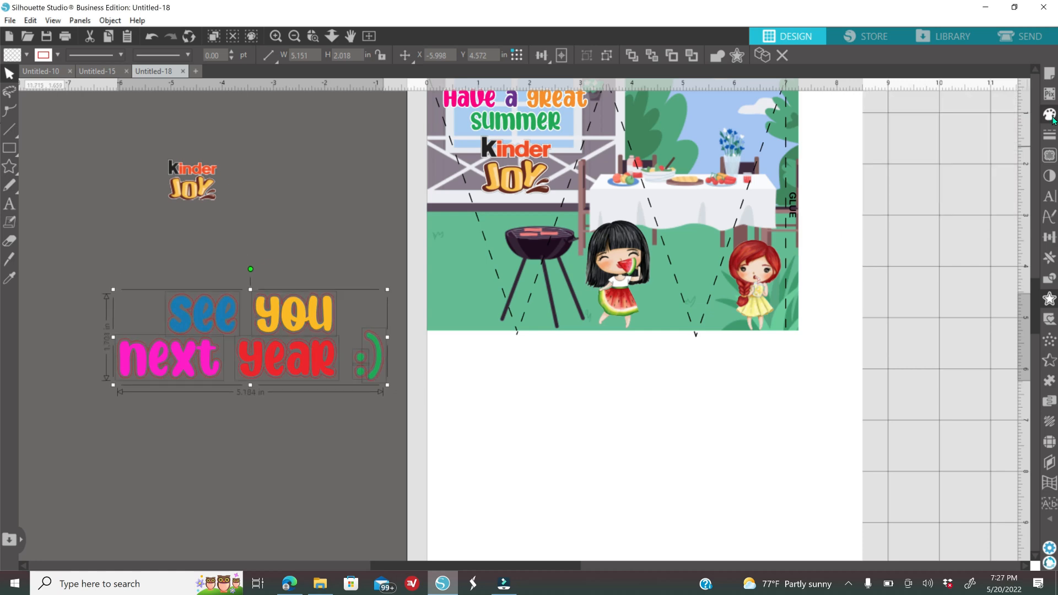
pyautogui.click(871, 180)
pyautogui.click(1048, 134)
pyautogui.click(867, 113)
pyautogui.click(858, 181)
pyautogui.moveTo(99, 270); pyautogui.dragTo(394, 407)
pyautogui.rightClick(331, 444)
pyautogui.click(359, 292)
# Place the grouped "see you next year :)" text in the sky area above the picnic table and shrink it to fit
pyautogui.moveTo(314, 353); pyautogui.dragTo(723, 179)
pyautogui.scroll(3, 647, 419)
pyautogui.moveTo(796, 211); pyautogui.dragTo(654, 266)
pyautogui.moveTo(590, 307); pyautogui.dragTo(699, 224)
pyautogui.moveTo(764, 240); pyautogui.dragTo(774, 243)
pyautogui.moveTo(740, 228); pyautogui.dragTo(734, 230)
# Bring the small Kinder Joy logo to the front and place it on the white tablecloth between the two girls
pyautogui.rightClick(213, 286)
pyautogui.click(195, 301)
pyautogui.moveTo(197, 300); pyautogui.dragTo(695, 331)
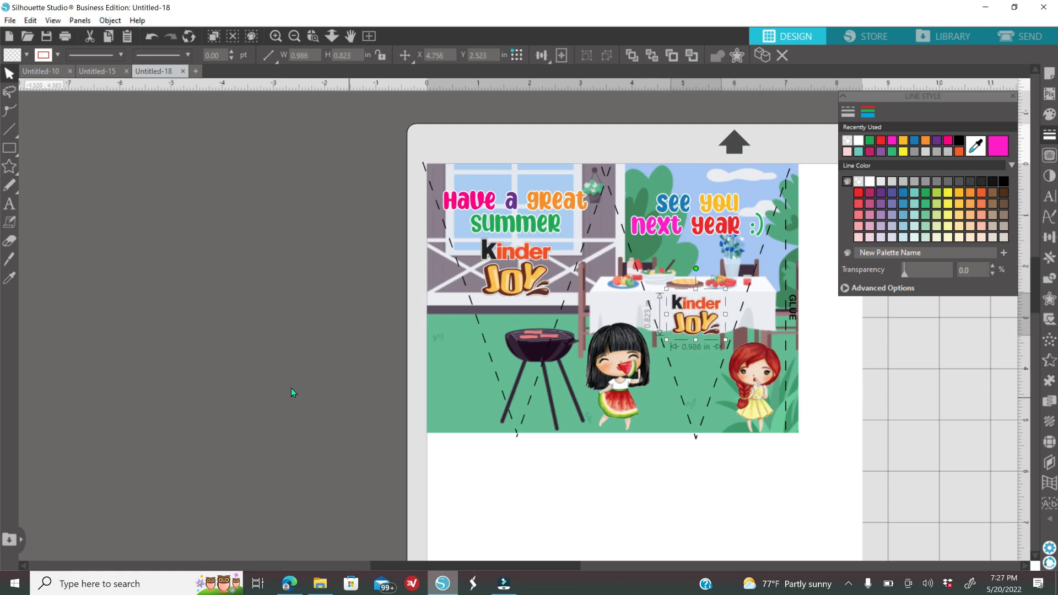
pyautogui.click(285, 393)
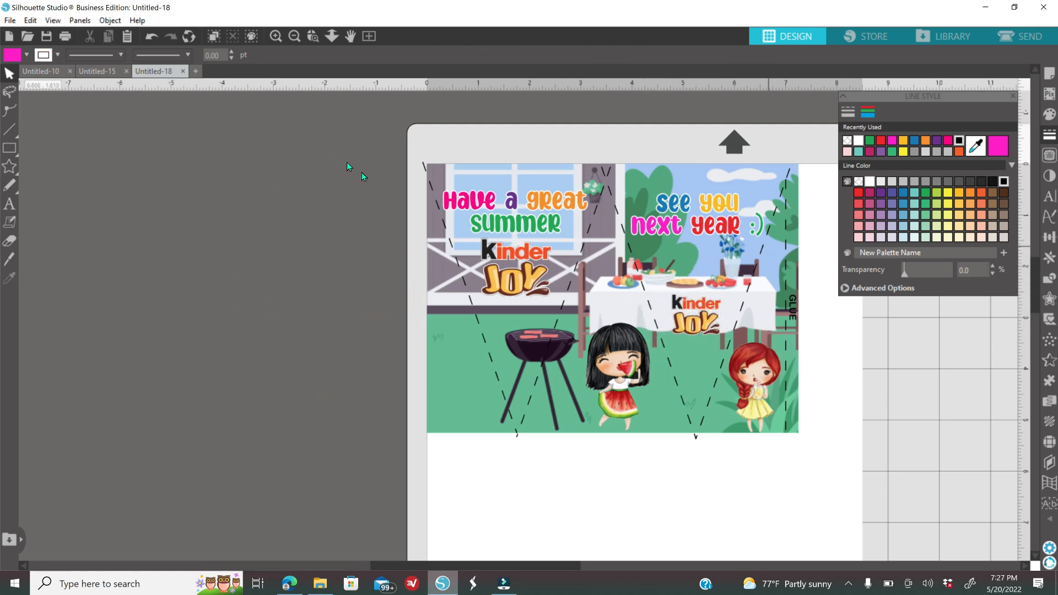
# Delete the dashed zigzag fold lines across the wrapper
pyautogui.click(424, 165)
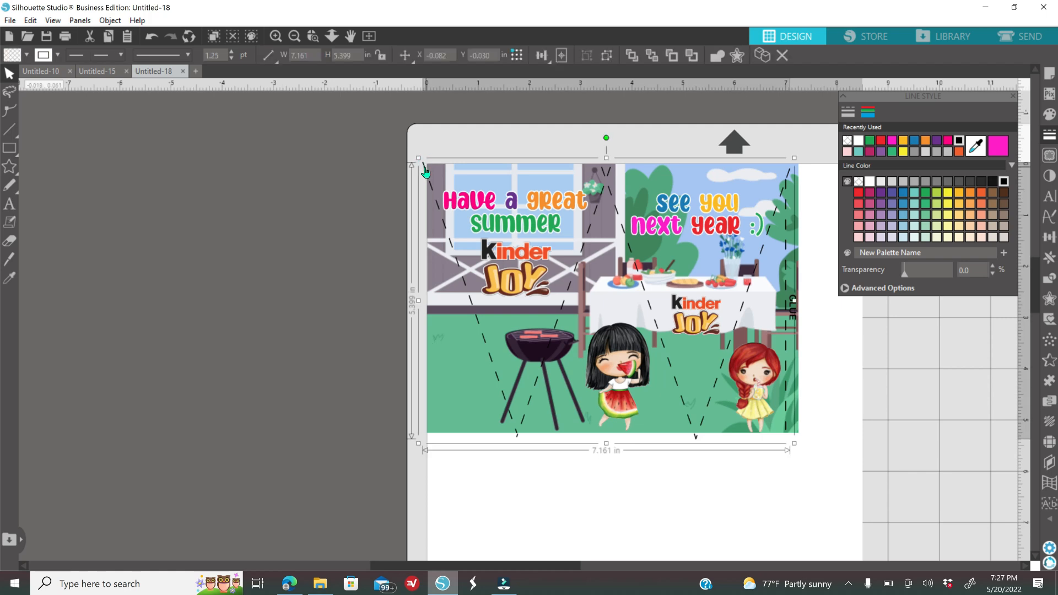
pyautogui.click(373, 193)
pyautogui.click(424, 170)
pyautogui.press('Delete')
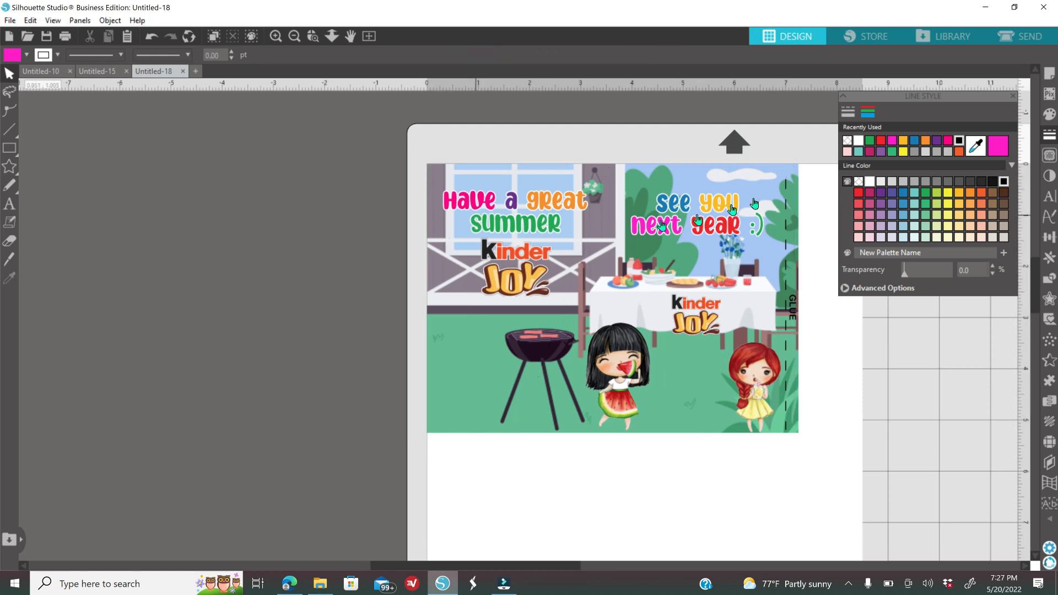
# Color the dashed line beside the GLUE label white and adjust its line thickness
pyautogui.click(786, 414)
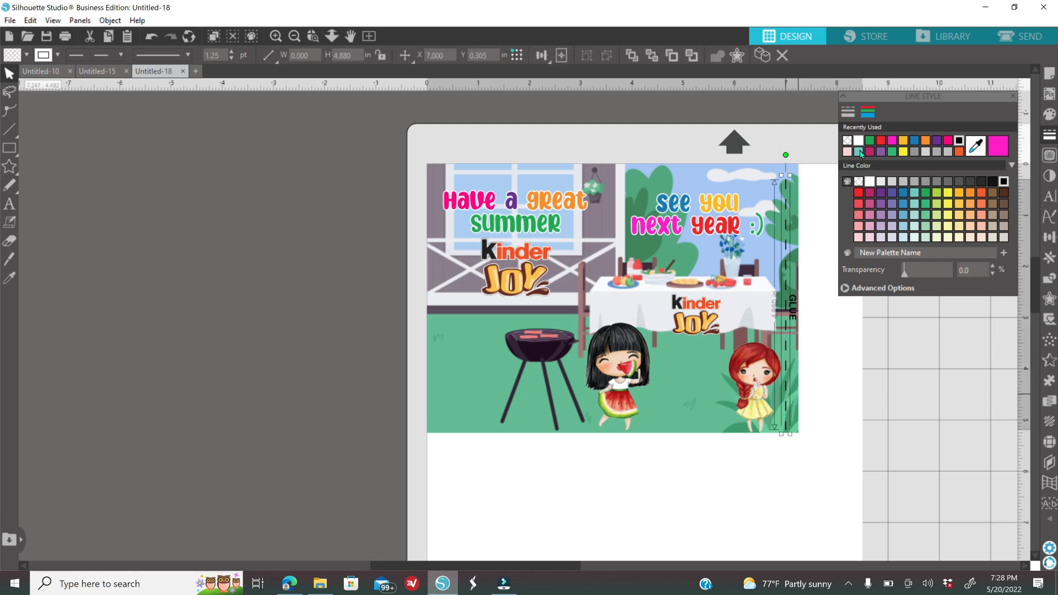
pyautogui.click(860, 144)
pyautogui.click(861, 464)
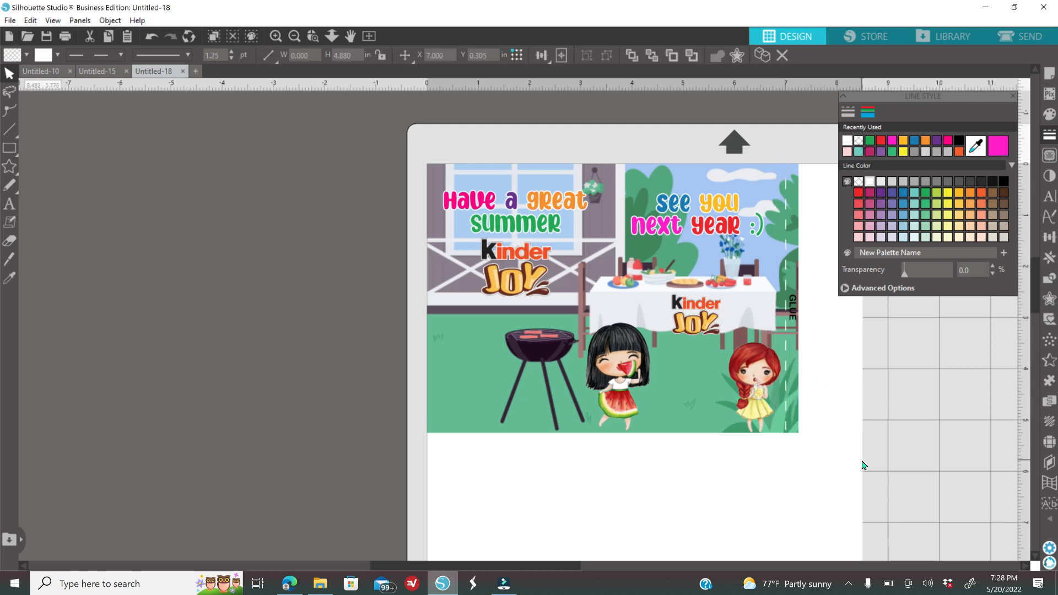
pyautogui.click(787, 216)
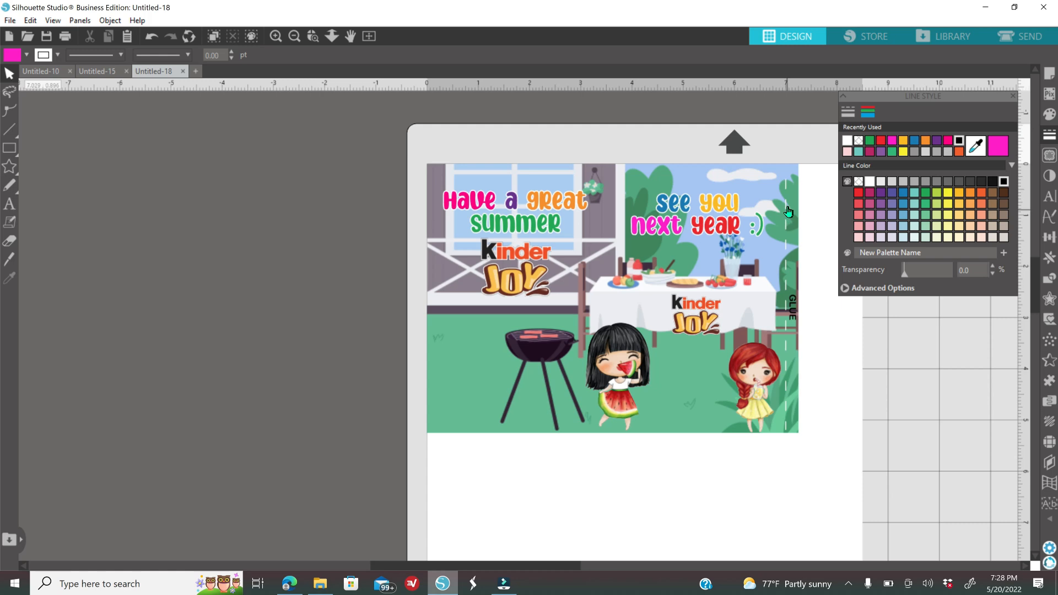
pyautogui.click(786, 212)
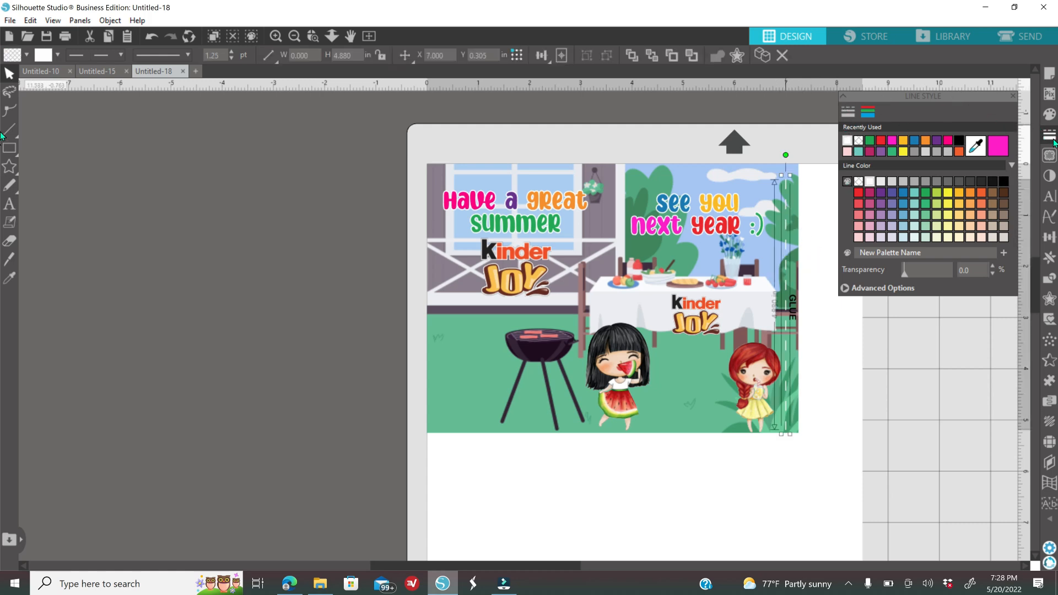
pyautogui.click(850, 114)
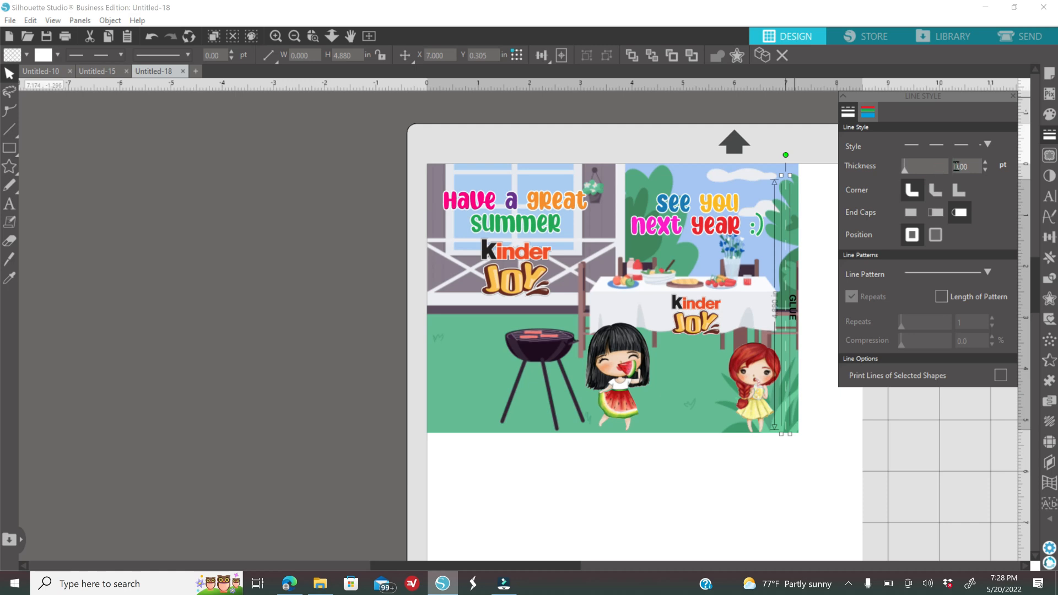
pyautogui.click(984, 167)
pyautogui.click(827, 470)
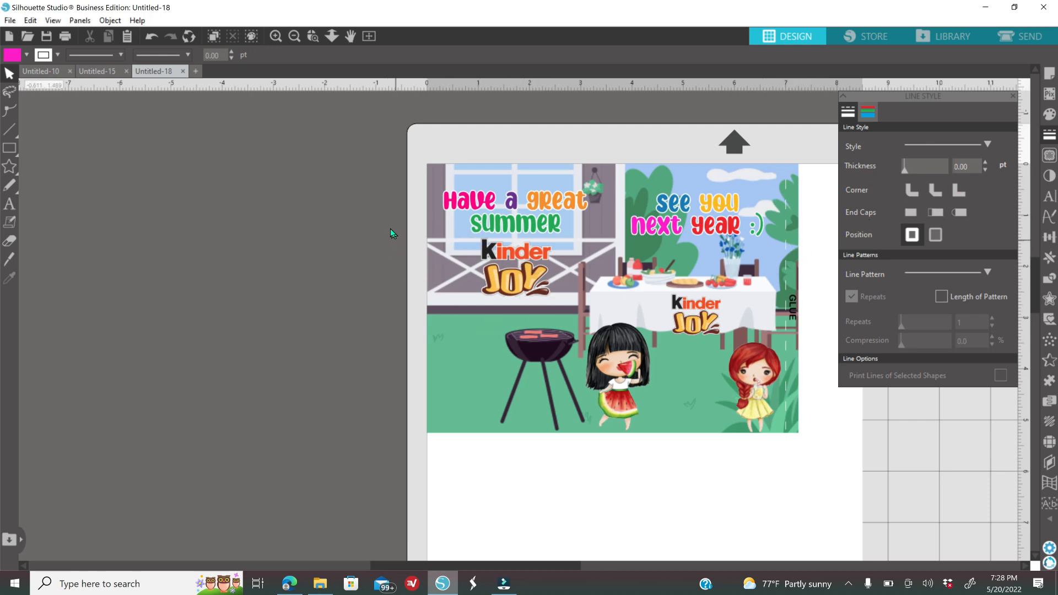
# Undo the glue line styling and the fold line deletion to restore the wrapper's dashed zigzag lines
pyautogui.moveTo(419, 149); pyautogui.dragTo(841, 484)
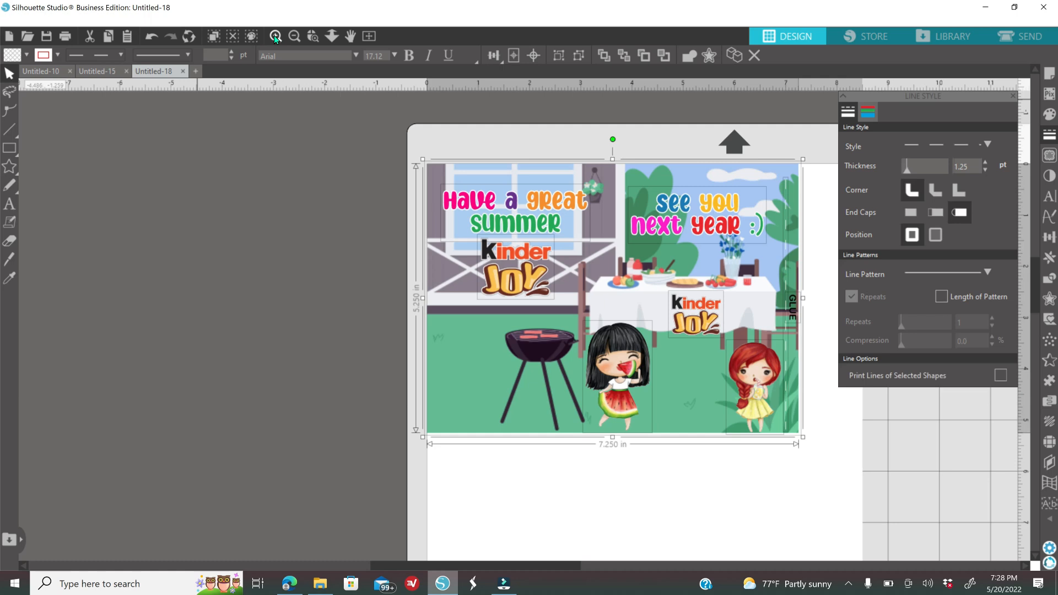
pyautogui.click(155, 38)
pyautogui.click(156, 38)
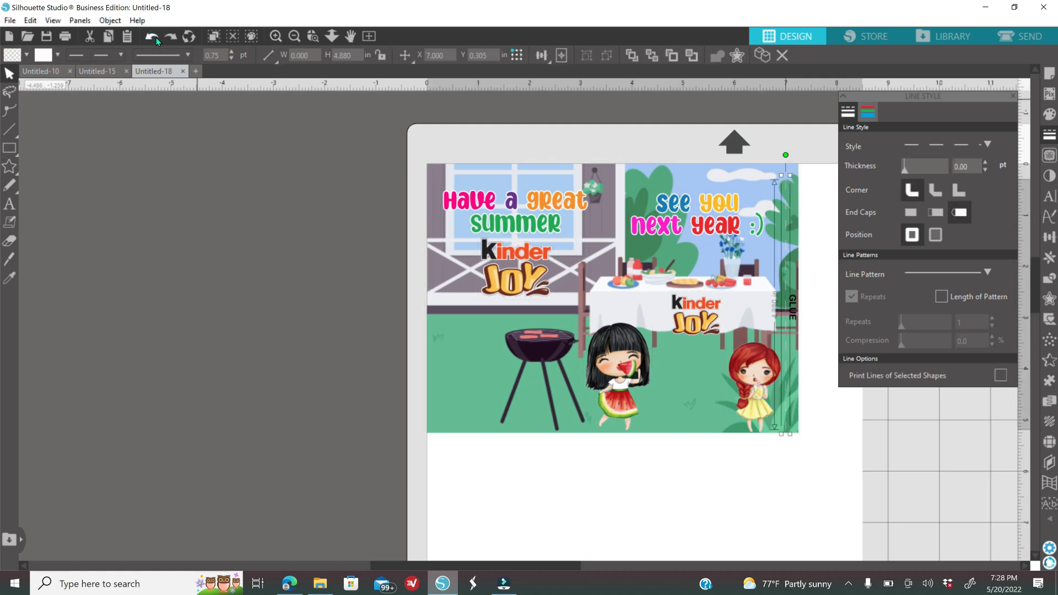
pyautogui.click(156, 37)
pyautogui.click(148, 35)
pyautogui.click(148, 34)
pyautogui.click(147, 34)
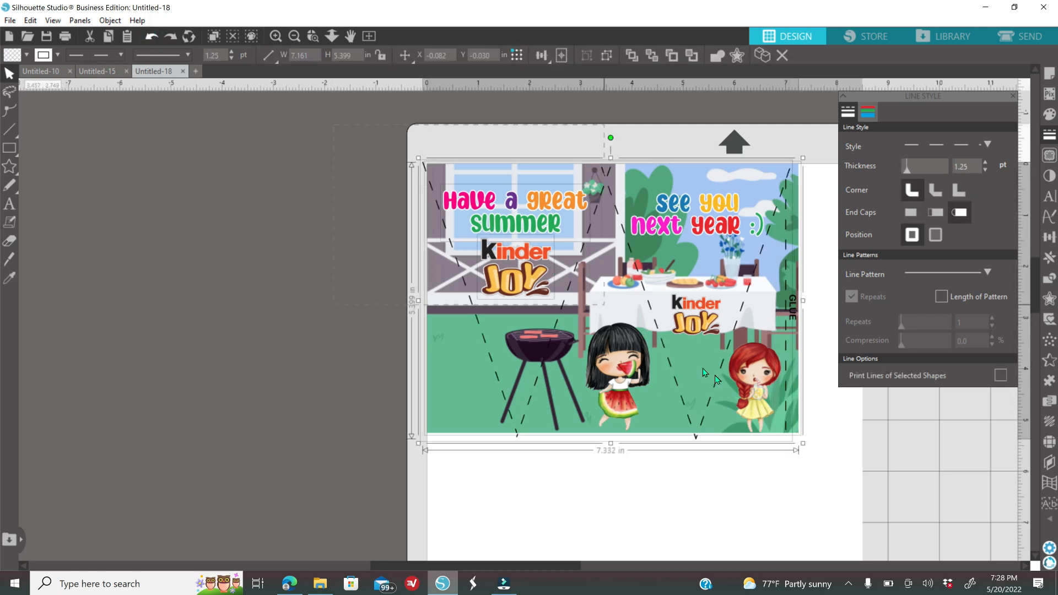
# Make a copy of the entire wrapper design, place it beside the cutting mat, and group it
pyautogui.rightClick(796, 481)
pyautogui.click(835, 215)
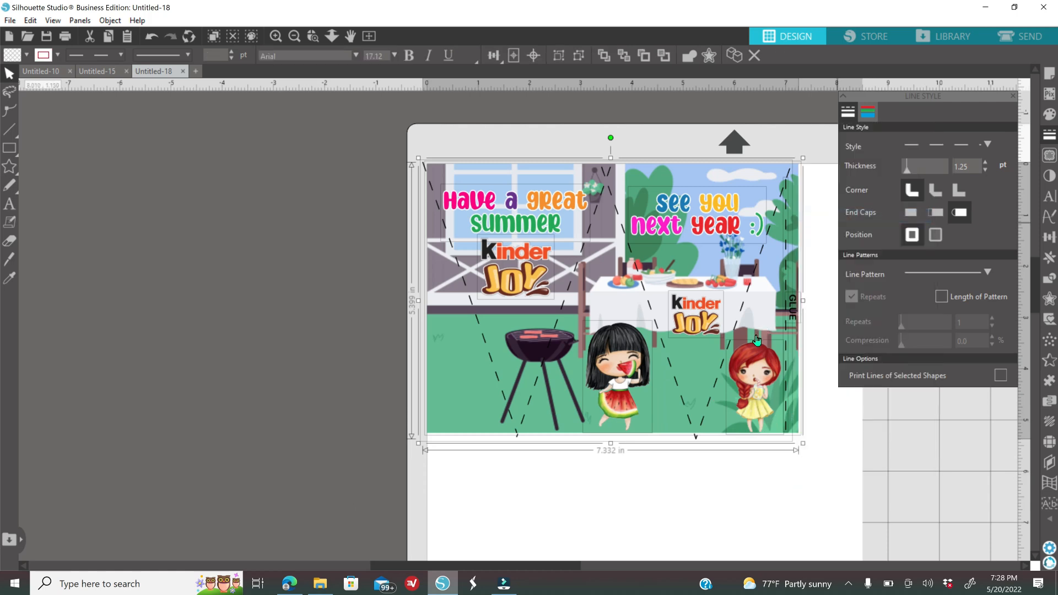
pyautogui.moveTo(562, 361); pyautogui.dragTo(291, 419)
pyautogui.rightClick(270, 446)
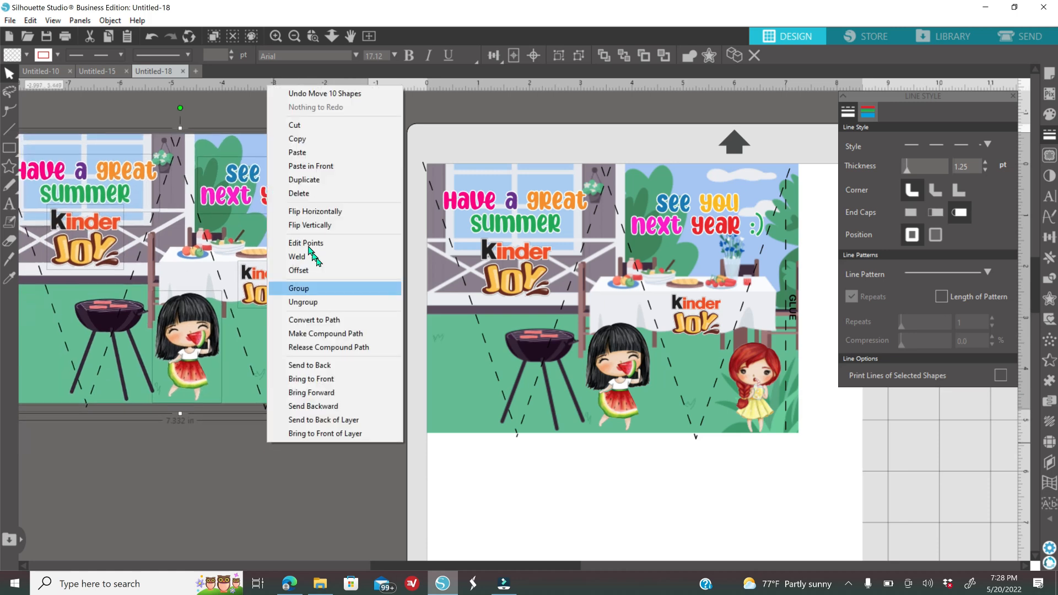
pyautogui.click(318, 288)
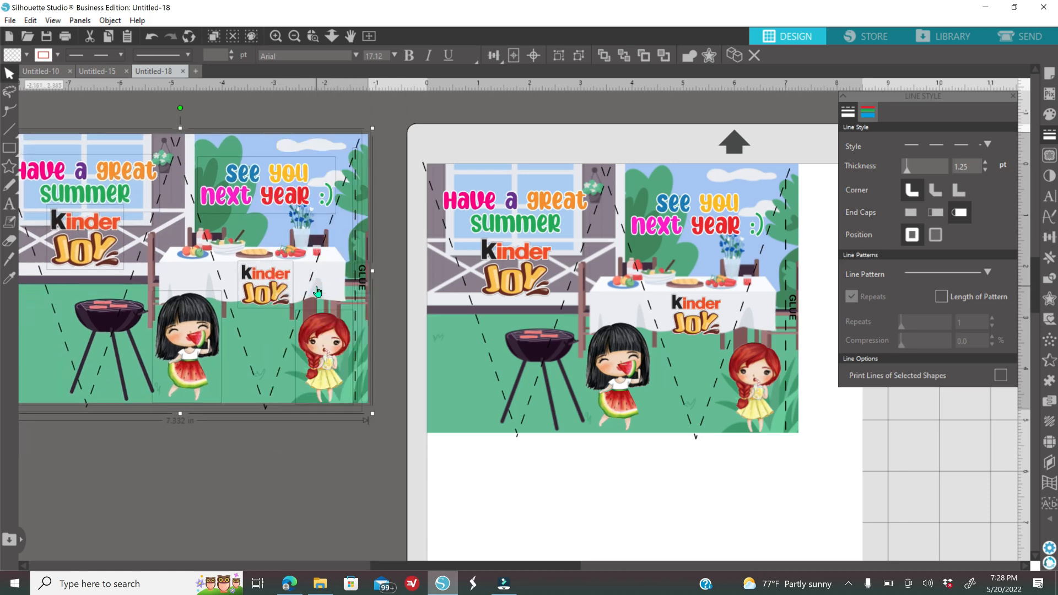
# Delete the zigzag fold lines from the wrapper on the page and color its dashed glue line white
pyautogui.click(444, 169)
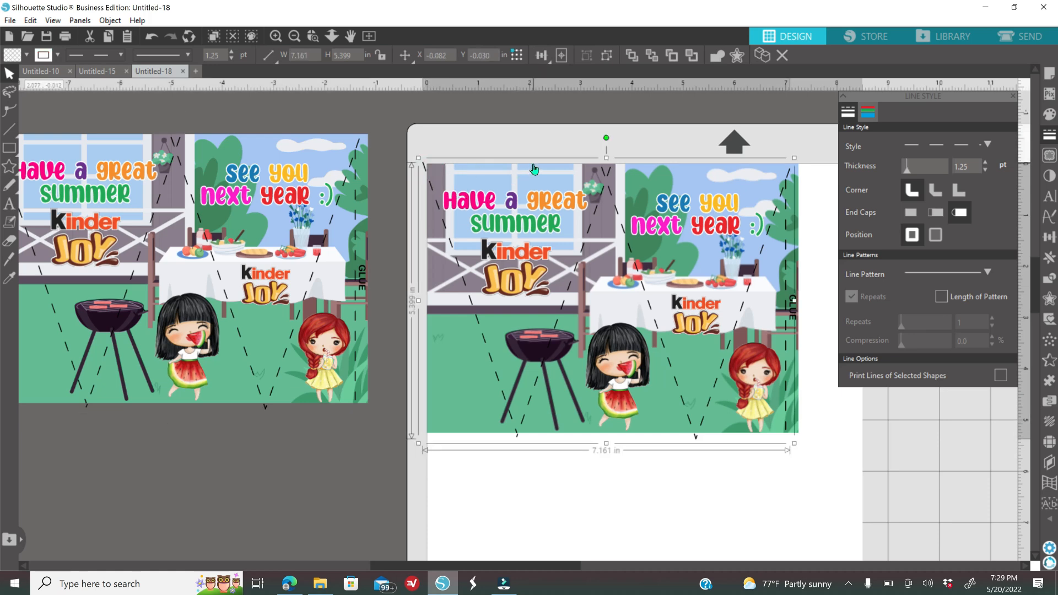
pyautogui.click(823, 302)
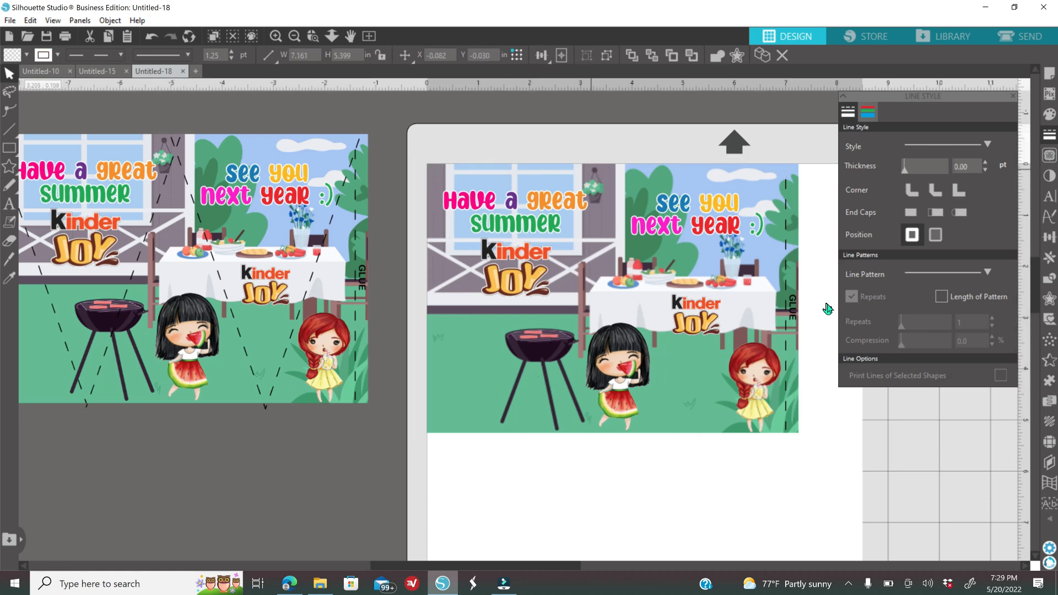
pyautogui.click(785, 292)
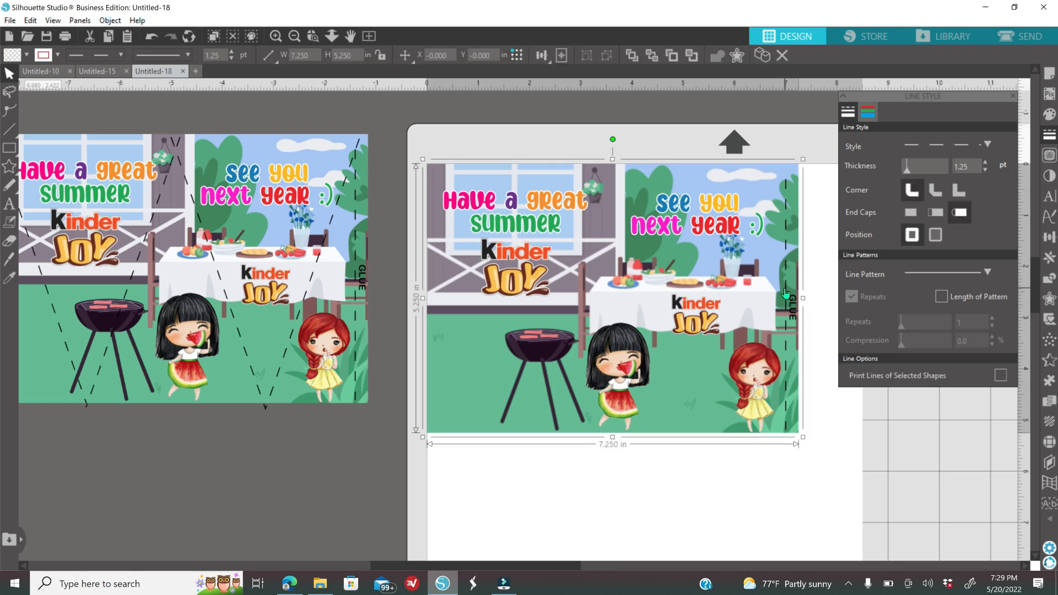
pyautogui.click(872, 113)
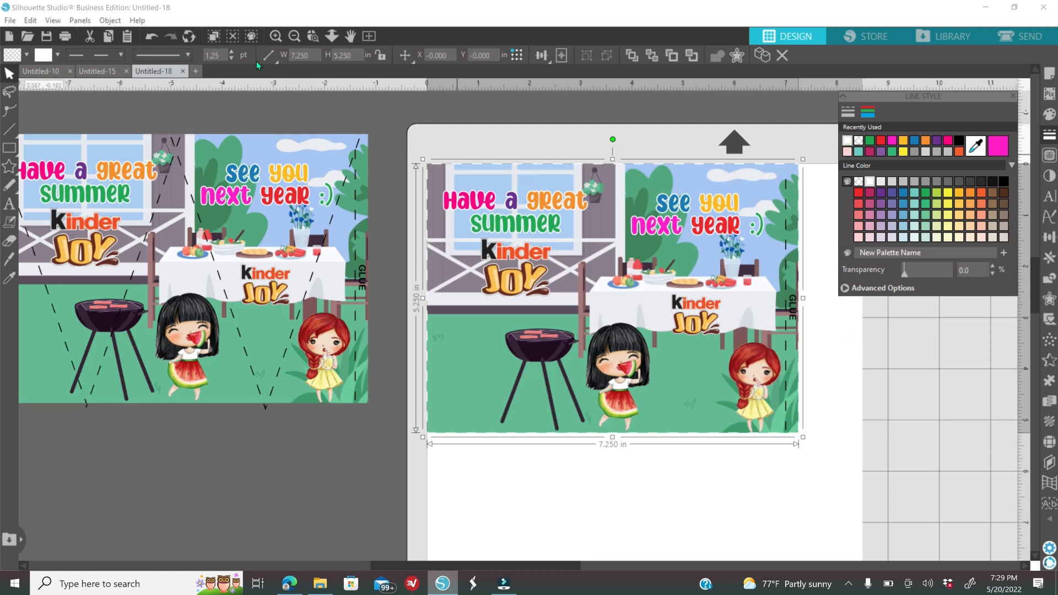
pyautogui.click(785, 290)
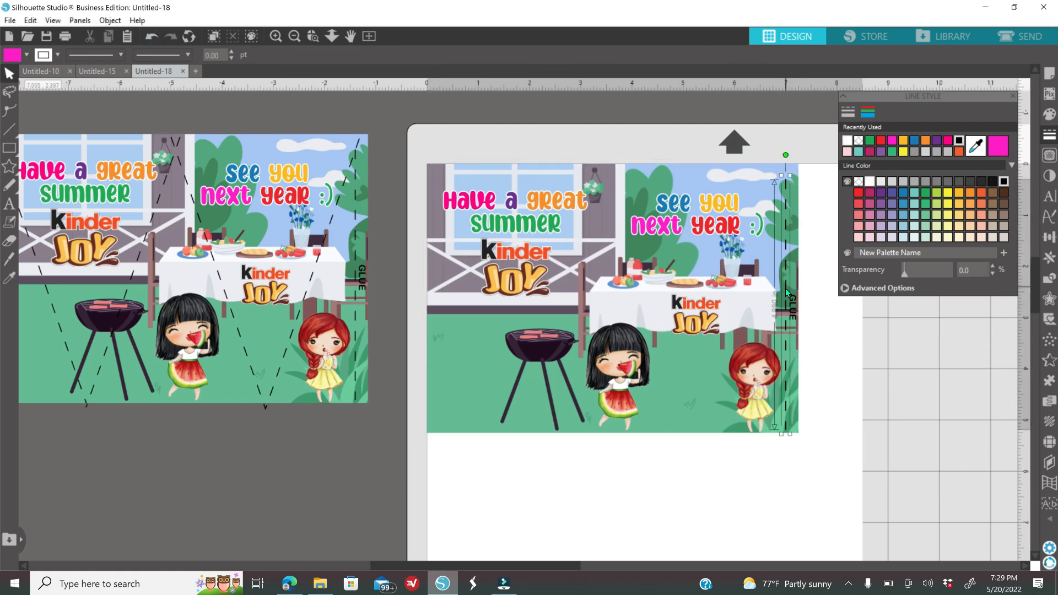
pyautogui.click(847, 141)
# Group all elements of the wrapper on the page into one object
pyautogui.moveTo(416, 137); pyautogui.dragTo(861, 461)
pyautogui.rightClick(855, 458)
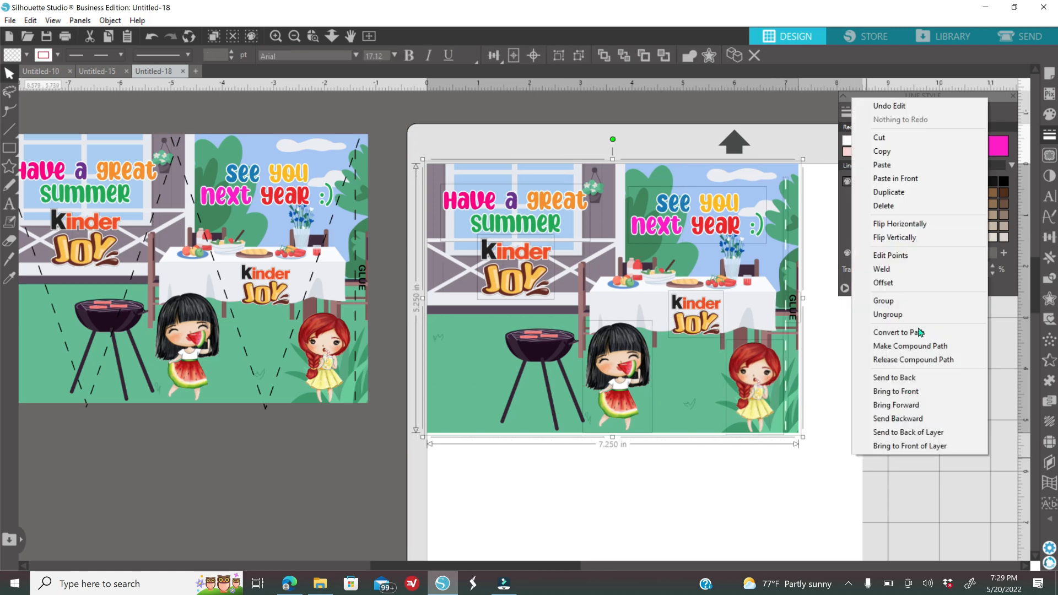
pyautogui.click(905, 302)
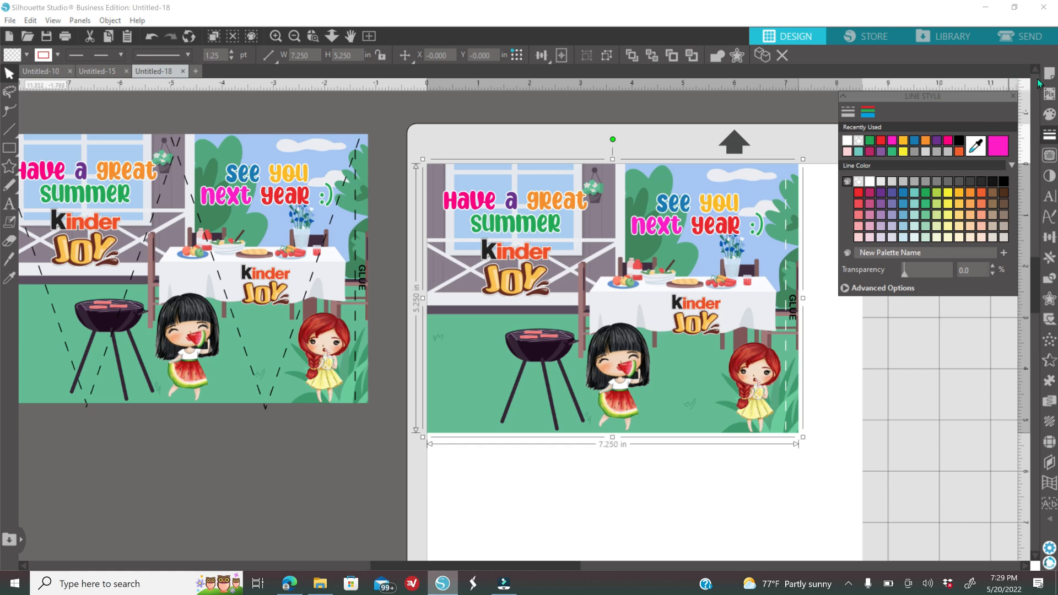
# Show both the print border and the cut border on the Letter page
pyautogui.click(1014, 97)
pyautogui.click(1049, 73)
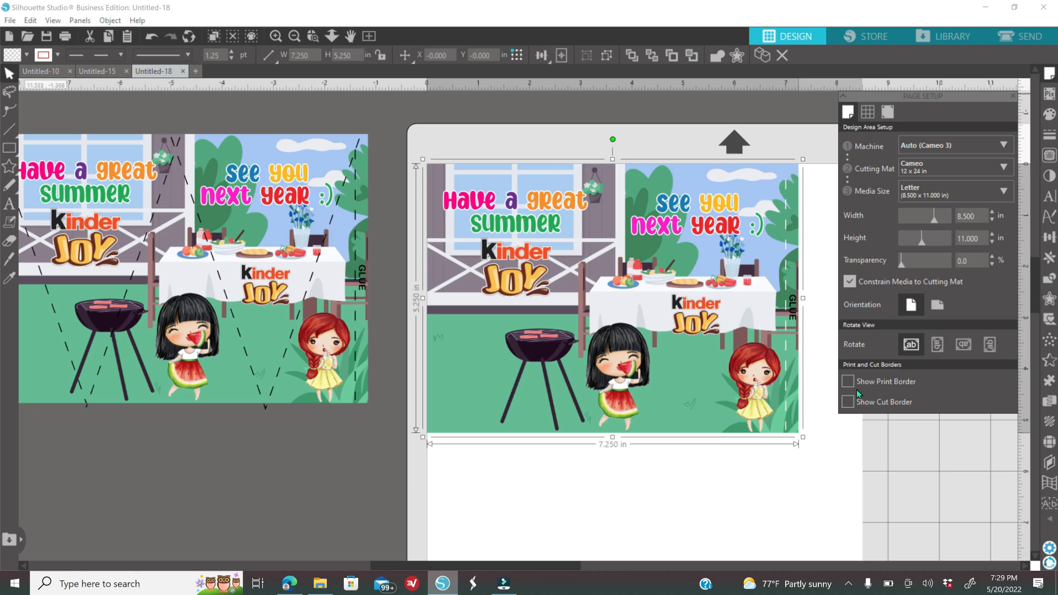
pyautogui.click(847, 402)
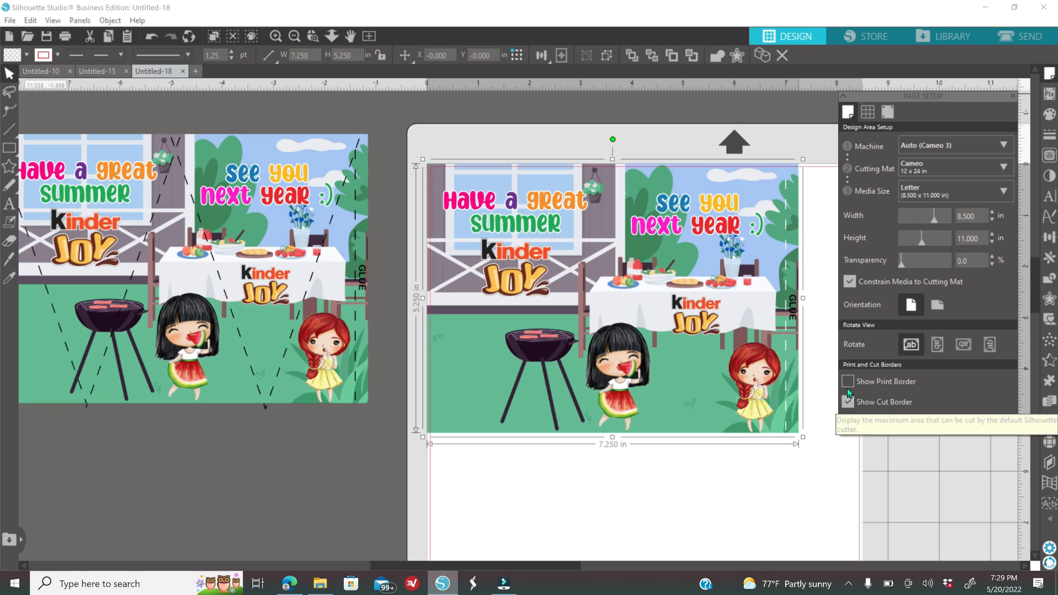
pyautogui.click(846, 382)
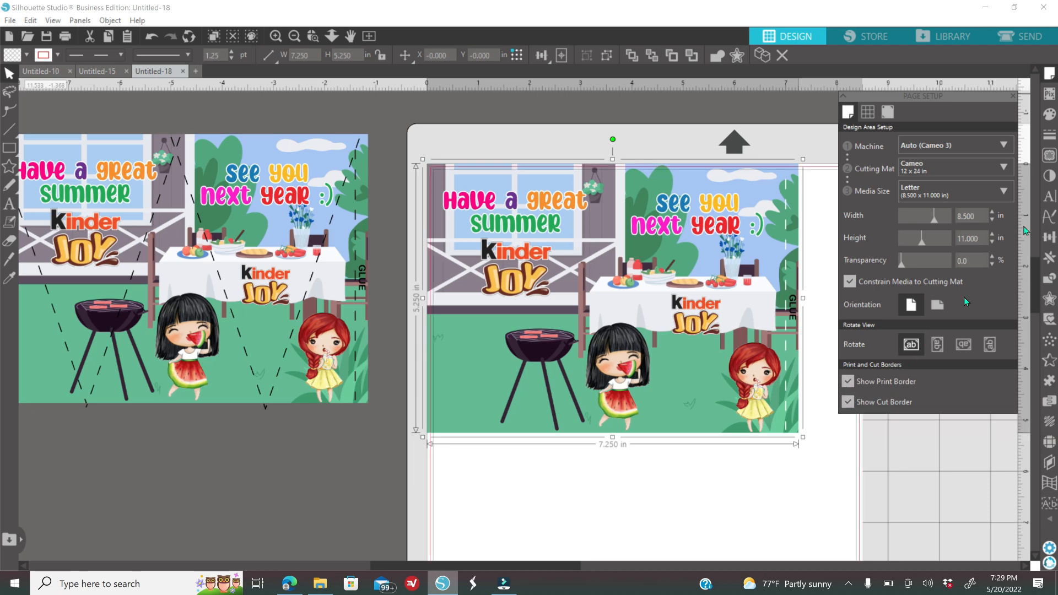
pyautogui.click(1011, 97)
# Move the grouped wrapper inside the upper part of the page, within the print and cut borders
pyautogui.click(276, 36)
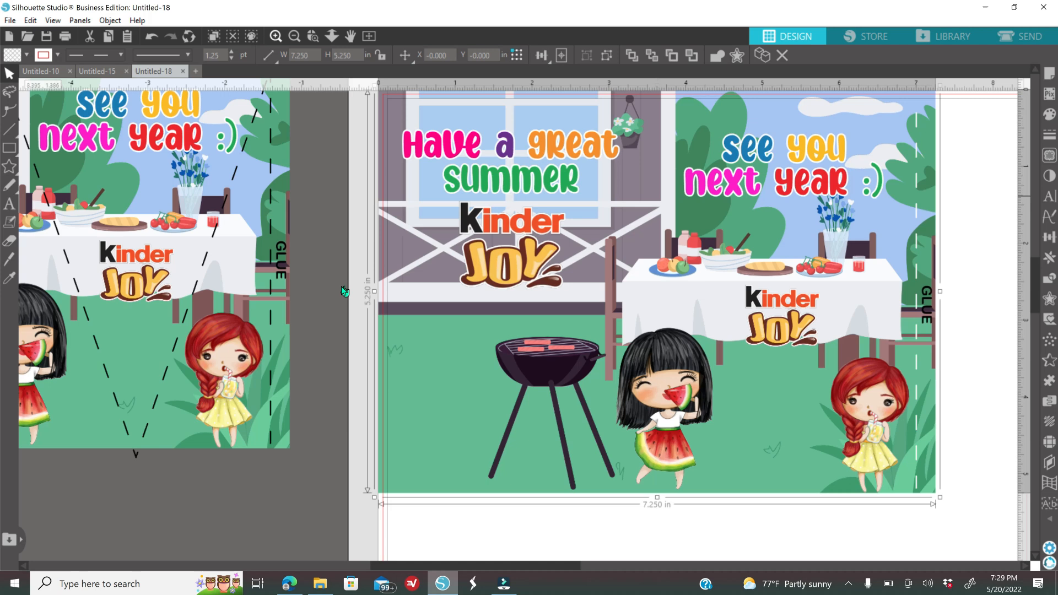
pyautogui.moveTo(570, 256); pyautogui.dragTo(624, 297)
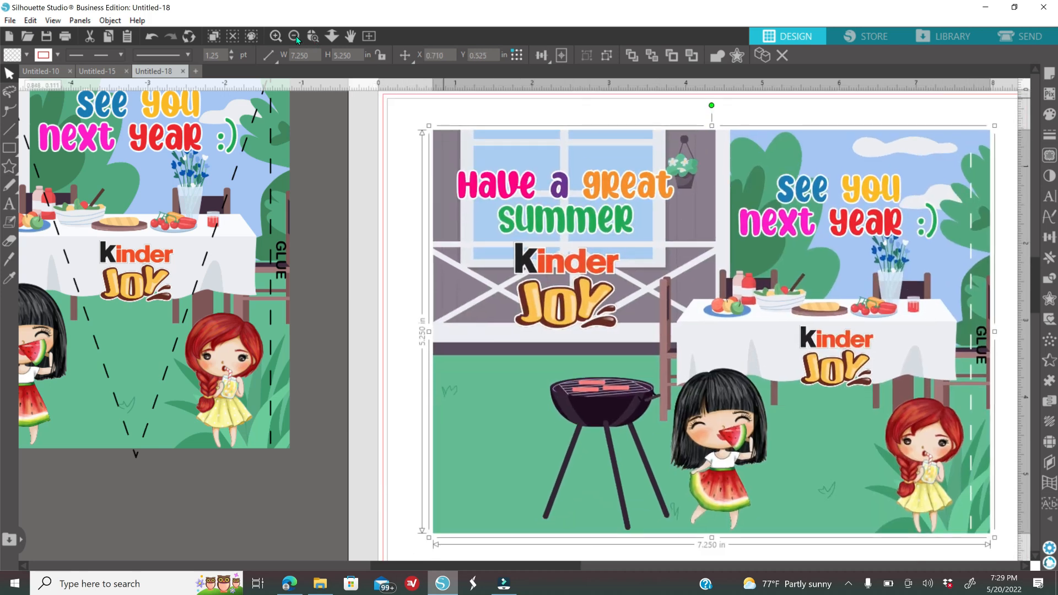
pyautogui.click(300, 35)
pyautogui.moveTo(712, 357); pyautogui.dragTo(708, 342)
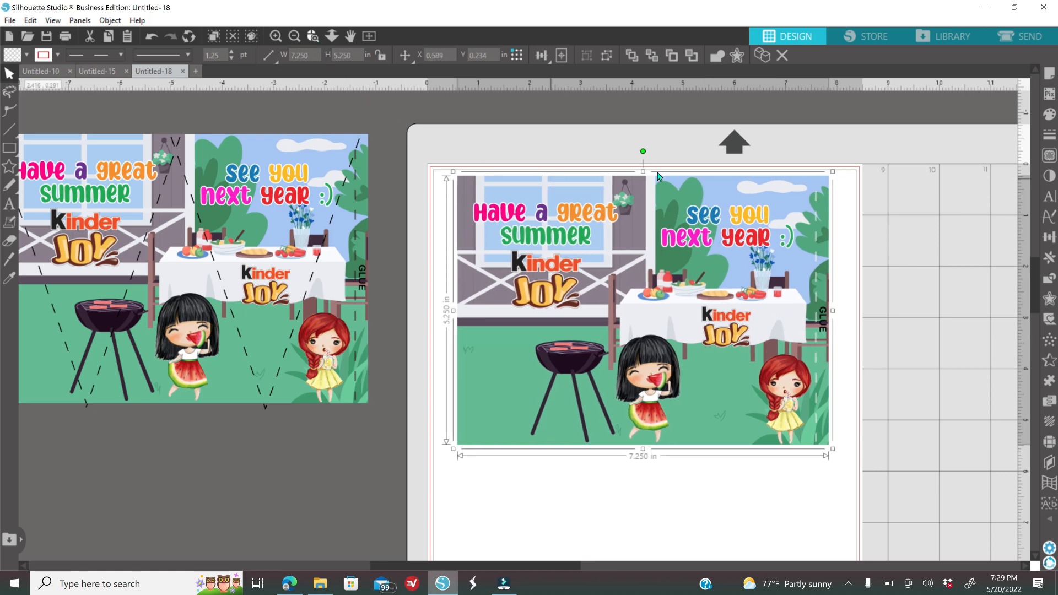
# Duplicate the wrapper directly below the original and nudge the copy down to leave a small gap
pyautogui.click(1049, 258)
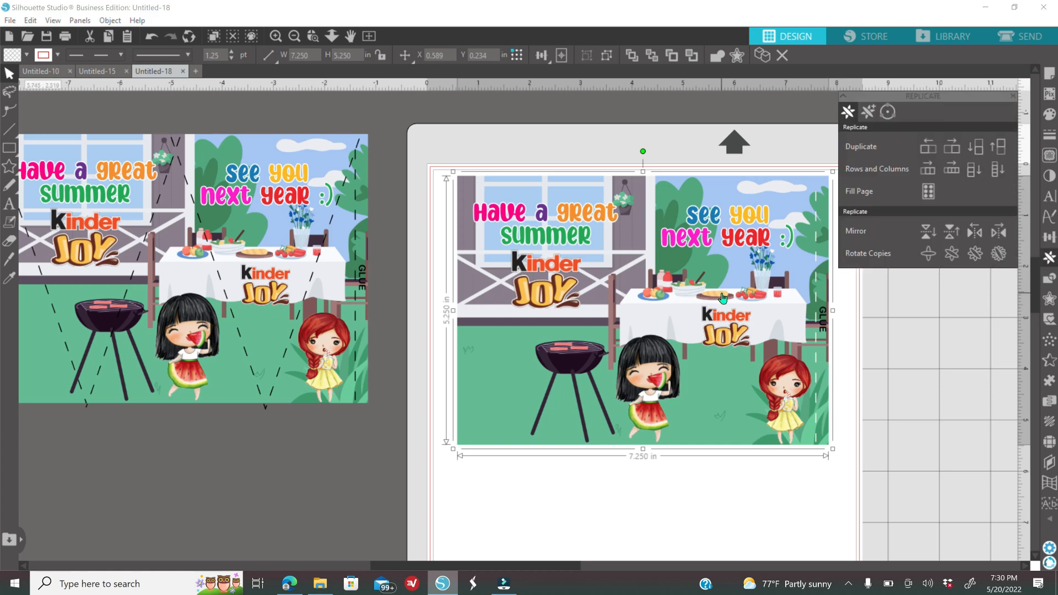
pyautogui.click(975, 146)
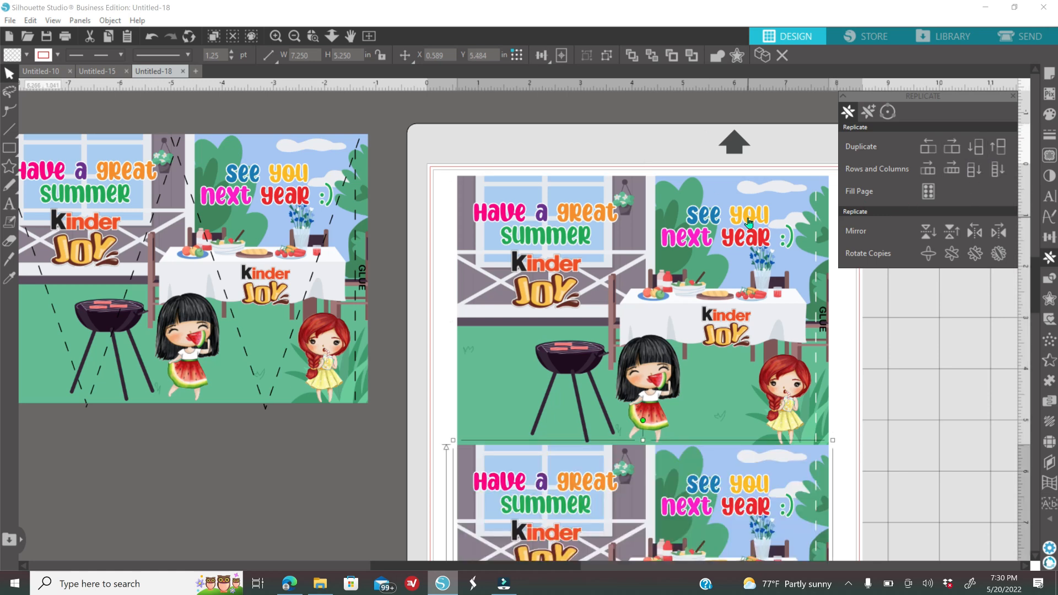
pyautogui.press('Down')
pyautogui.press('Down')
pyautogui.press('Down')
pyautogui.press('Down')
pyautogui.press('Down')
pyautogui.press('Down')
pyautogui.press('Down')
pyautogui.press('Down')
pyautogui.press('Down')
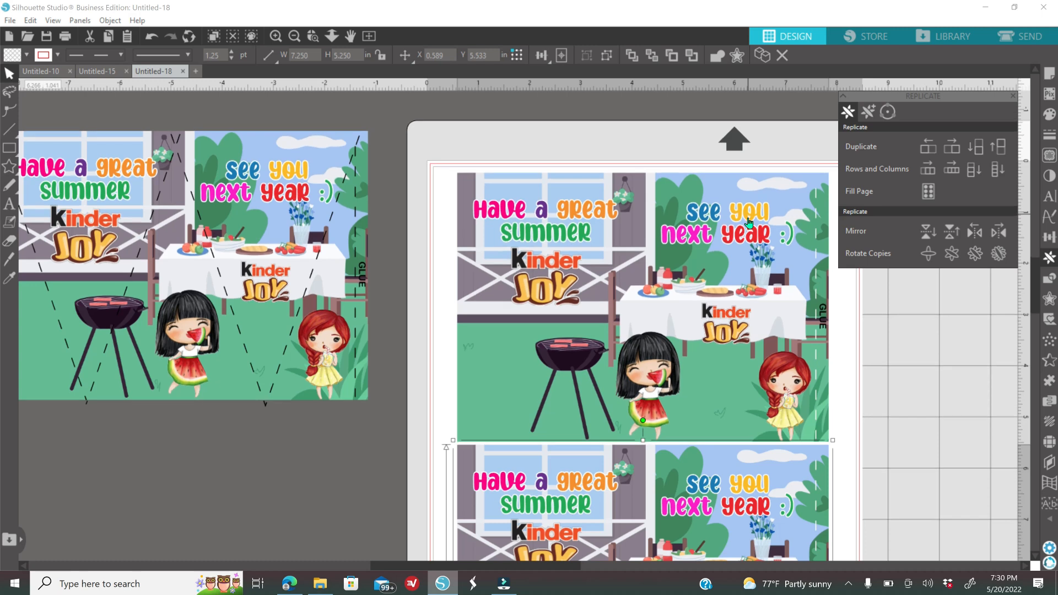
pyautogui.click(1013, 95)
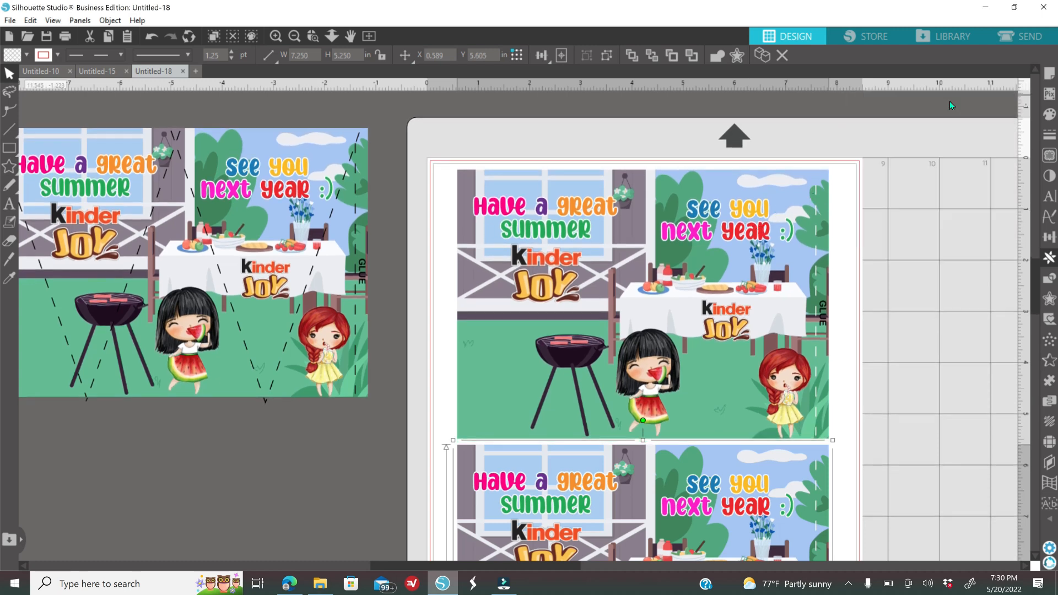
# Nudge the lower wrapper up slightly so its bottom edge clears the print and cut borders
pyautogui.click(295, 36)
pyautogui.scroll(-3, 474, 204)
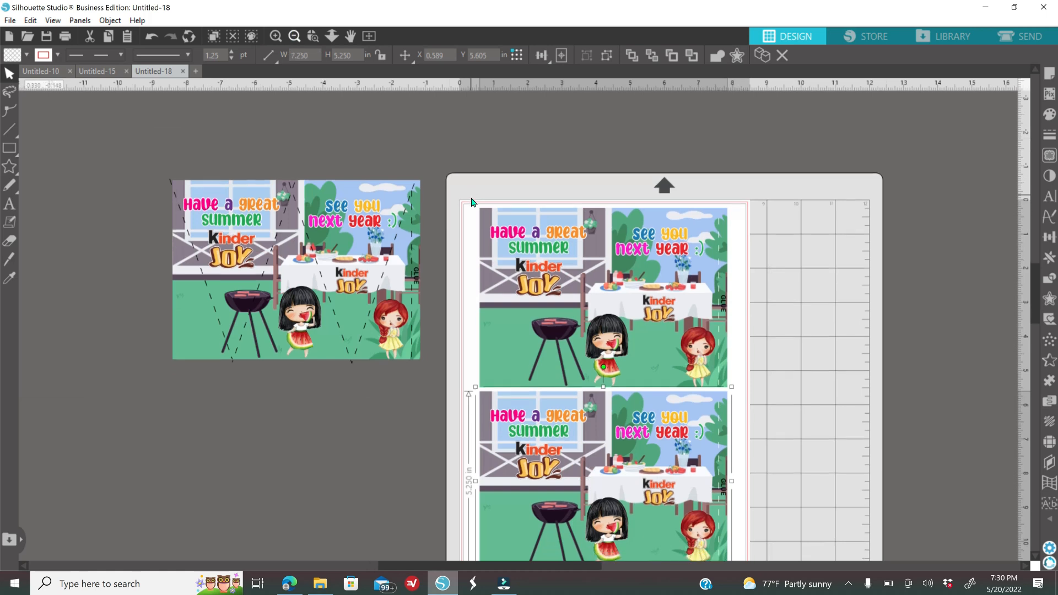
pyautogui.scroll(-1, 487, 276)
pyautogui.click(789, 437)
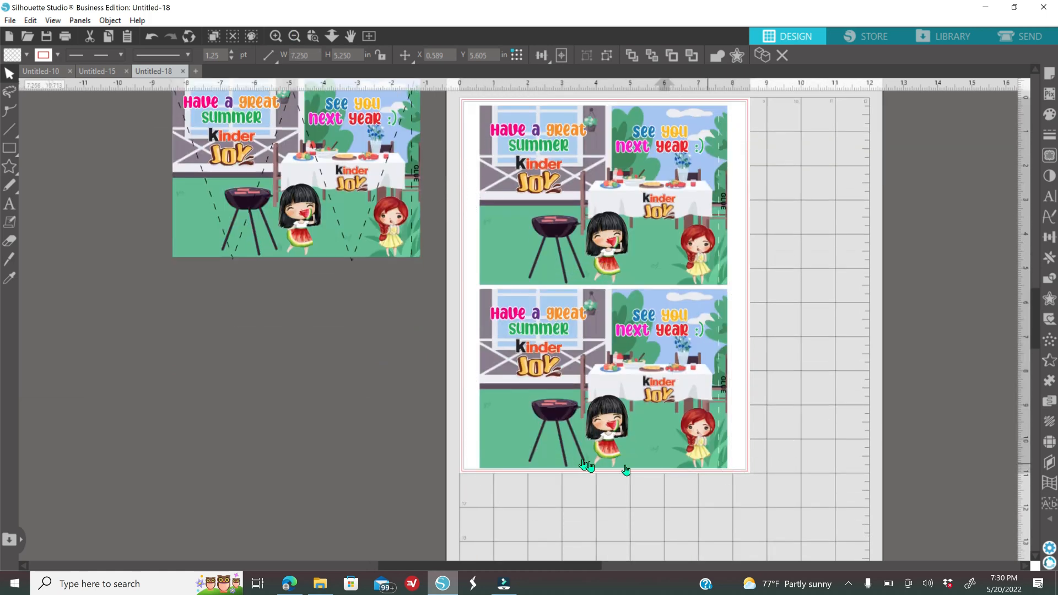
pyautogui.click(640, 373)
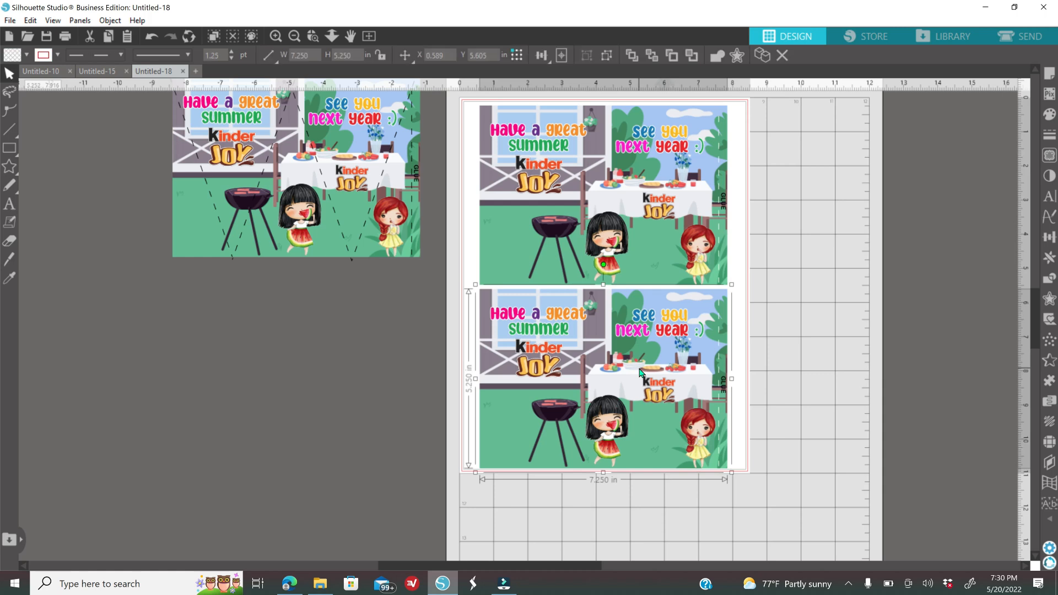
pyautogui.press('Up')
pyautogui.press('Up')
pyautogui.press('Up')
pyautogui.press('Up')
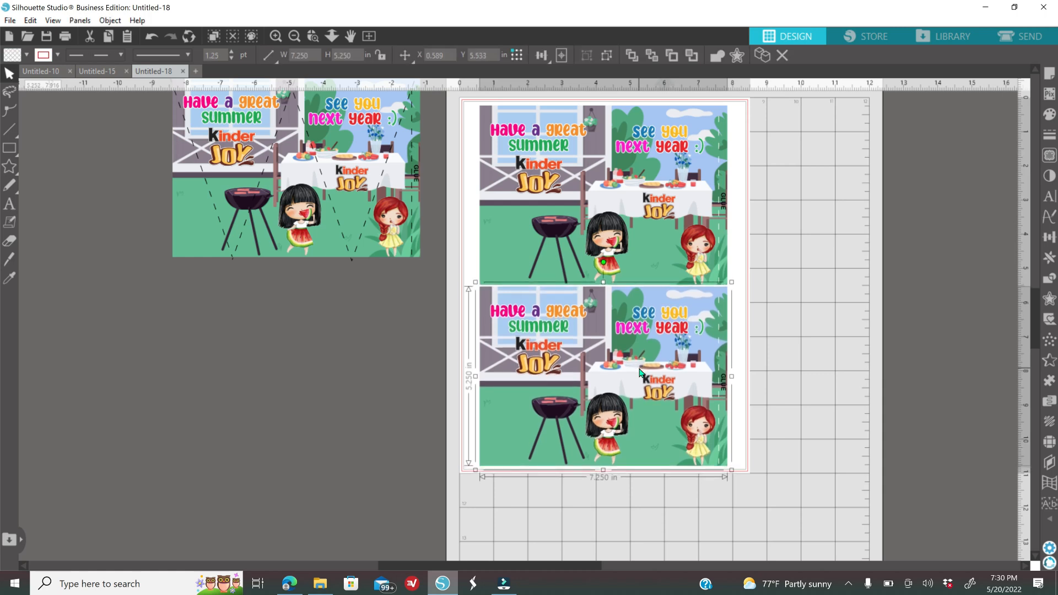
pyautogui.click(862, 414)
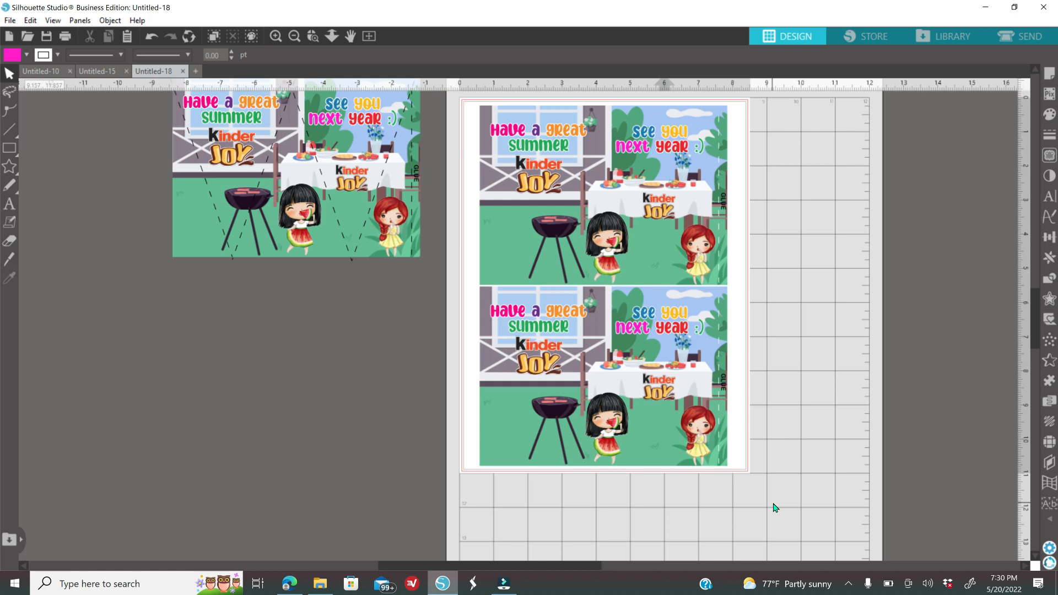
# Turn the registration marks on to check where they fall on the wrappers, and switch them off
pyautogui.click(1050, 73)
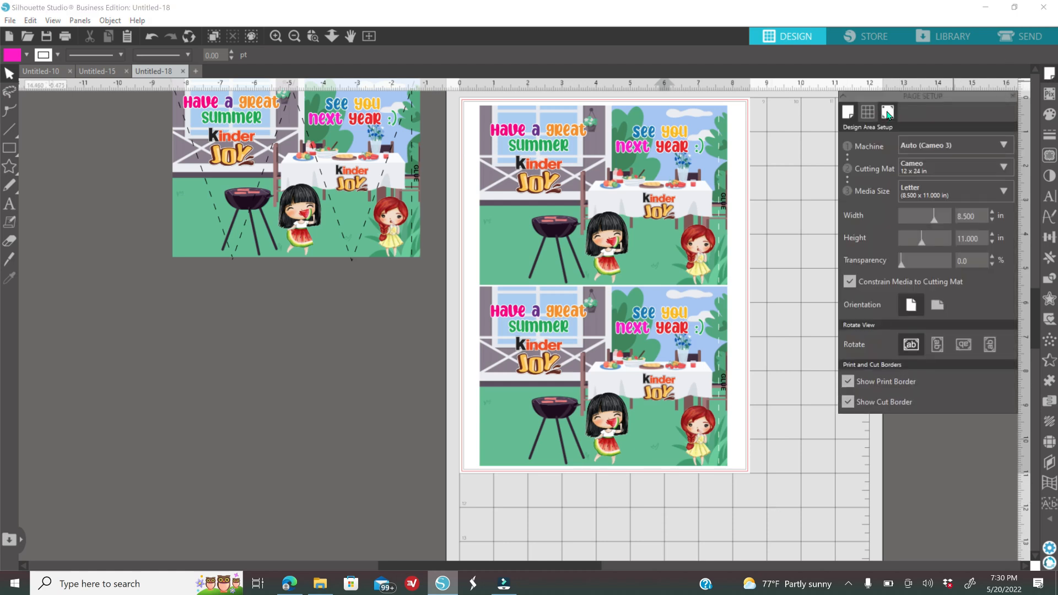
pyautogui.click(887, 113)
pyautogui.click(852, 143)
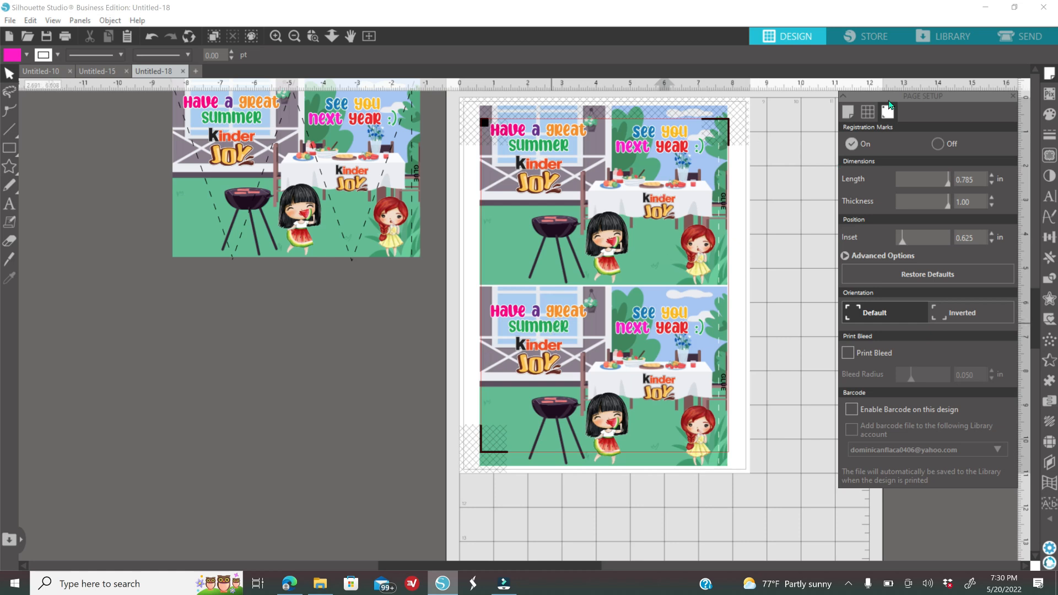
pyautogui.click(938, 144)
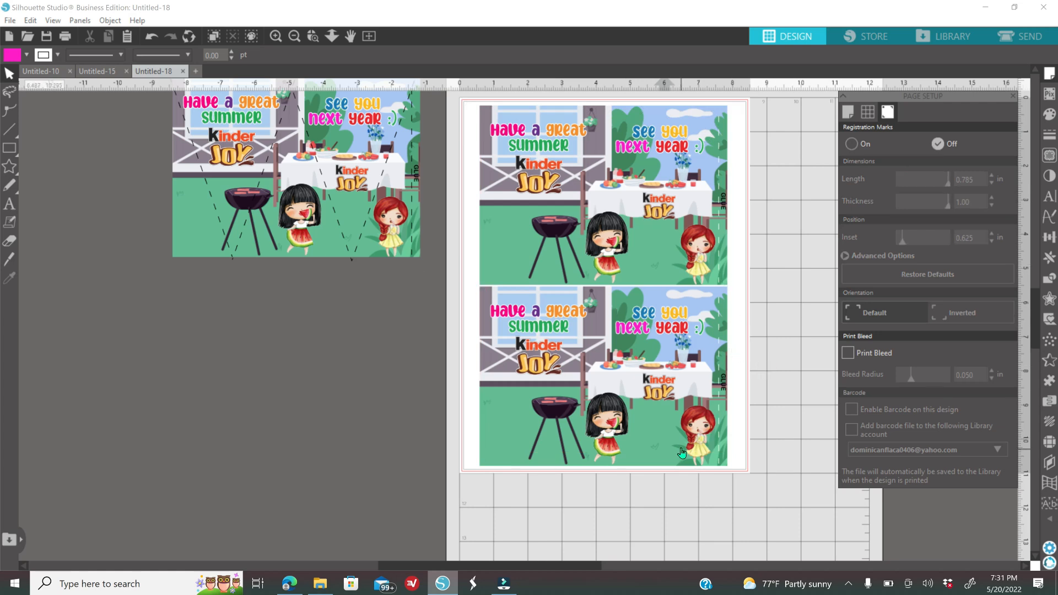
# Review the print preview and the ET-16600 printer's paper type and quality preferences, and close them without printing
pyautogui.click(66, 37)
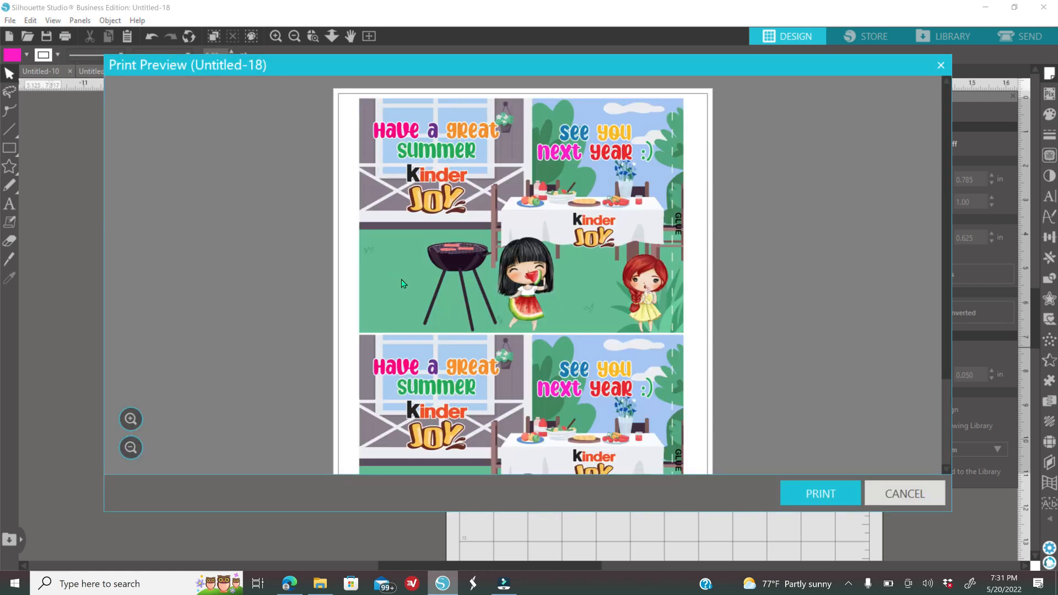
pyautogui.click(848, 495)
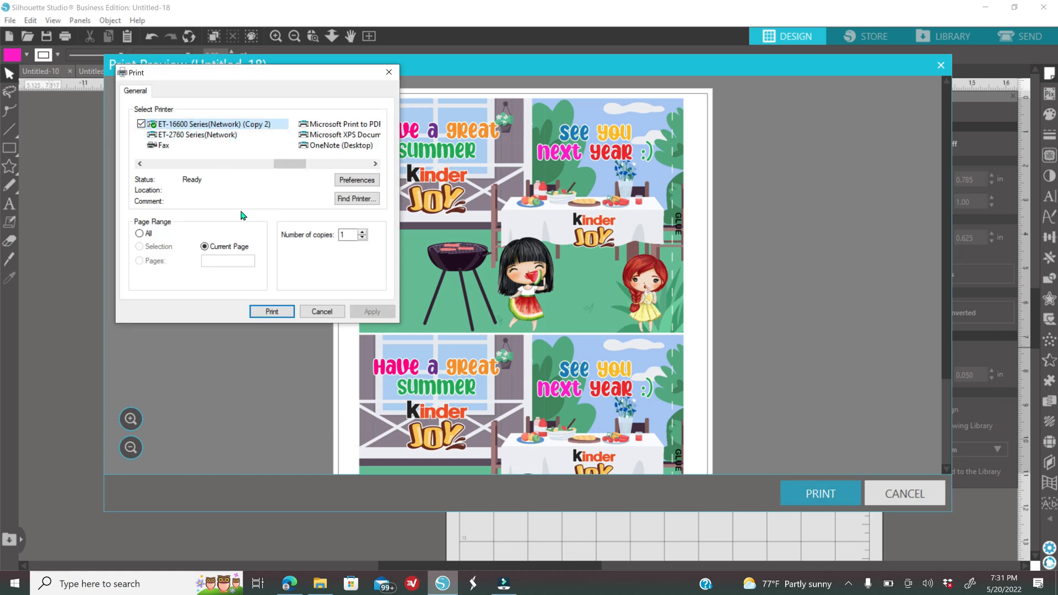
pyautogui.click(355, 185)
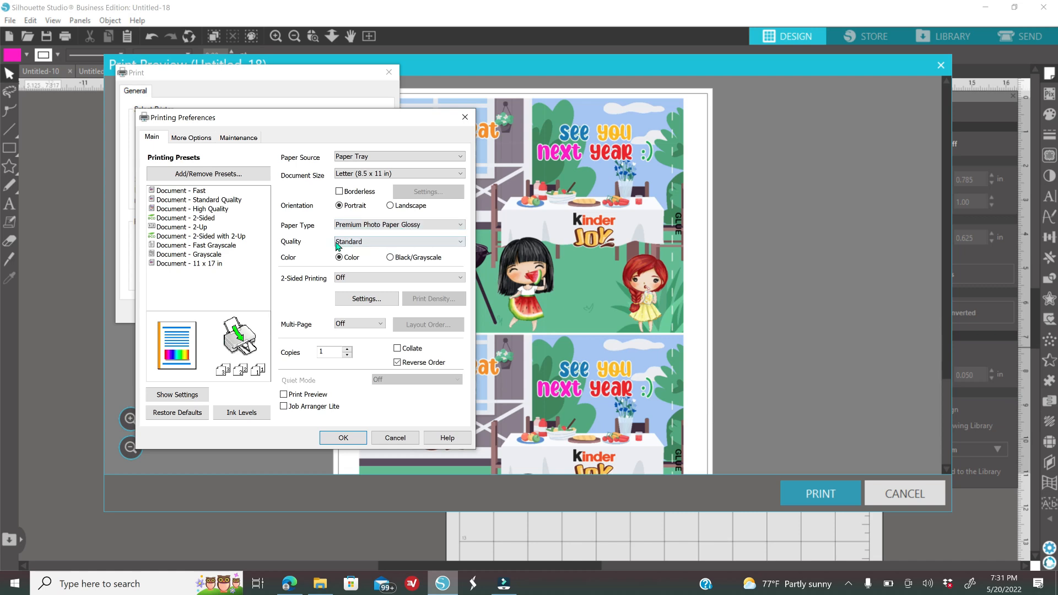
pyautogui.click(339, 243)
pyautogui.click(353, 255)
pyautogui.click(466, 119)
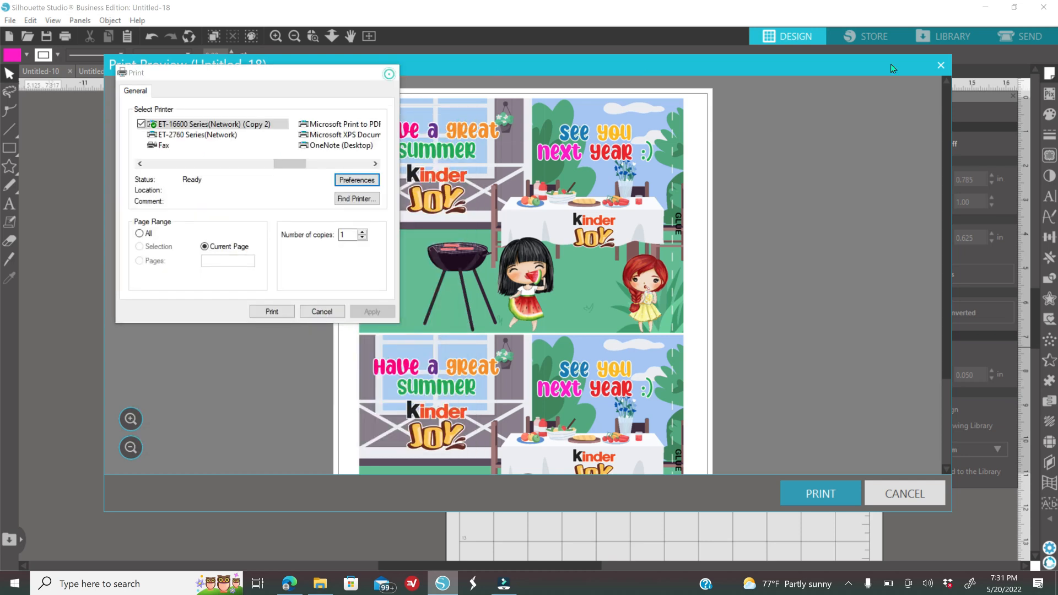
pyautogui.press('Escape')
pyautogui.click(940, 65)
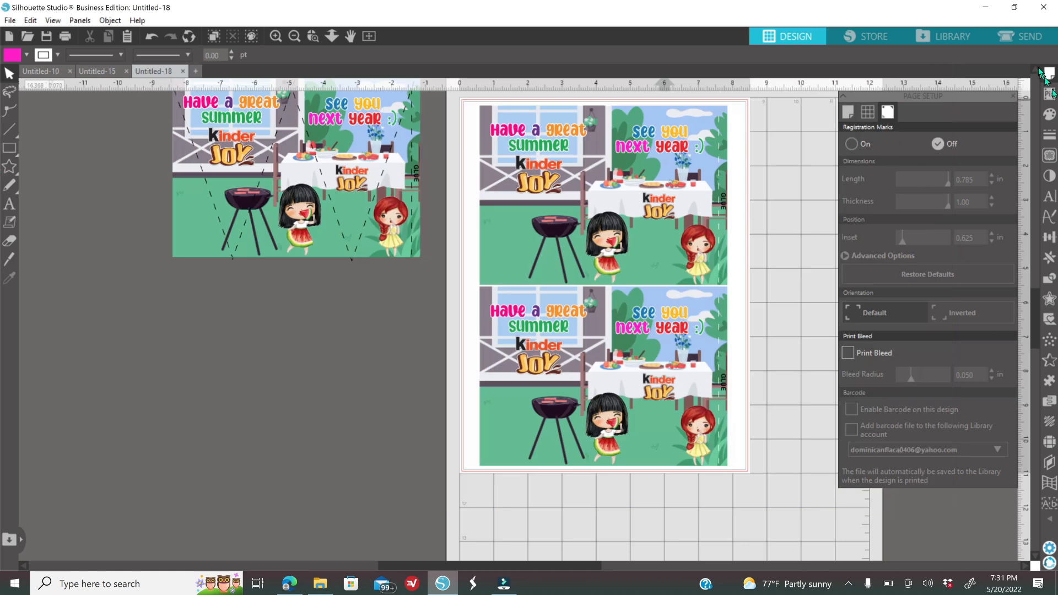